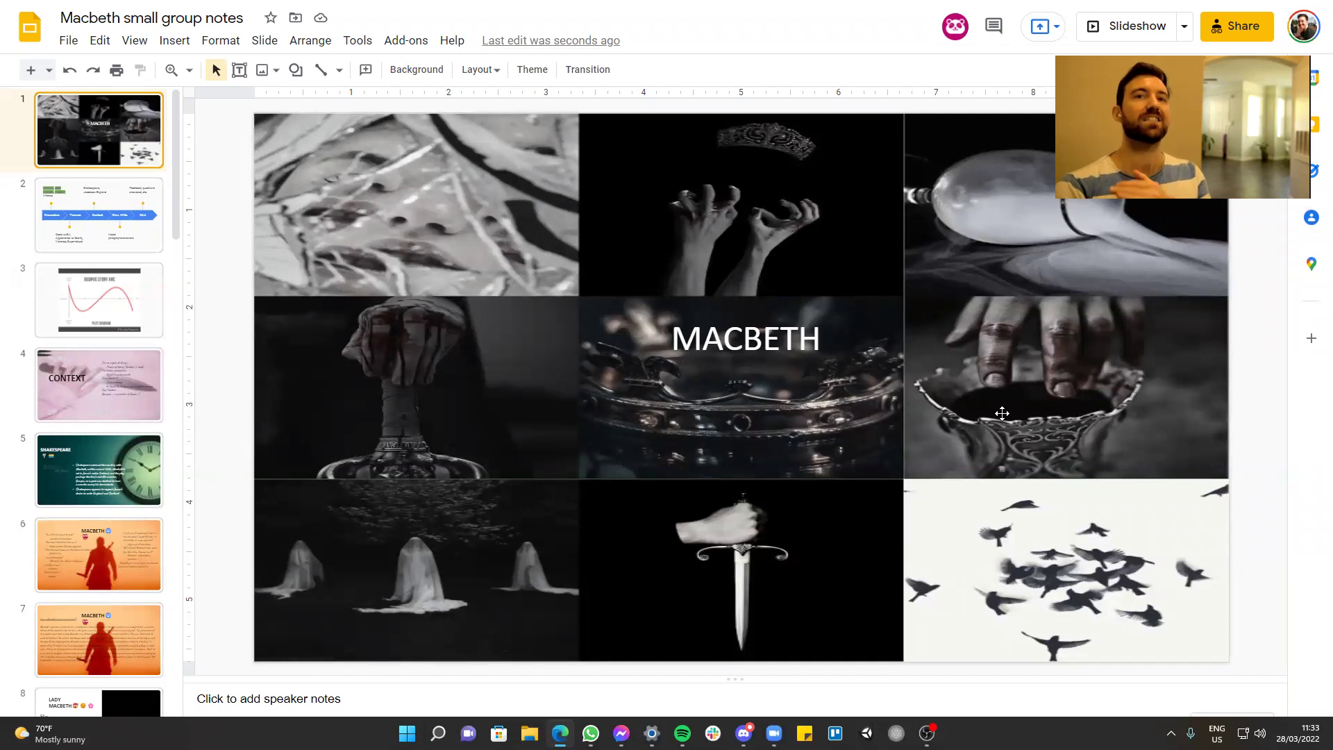
On the timeline slide, highlight 'Witches' in the same green as the other character names
click(134, 220)
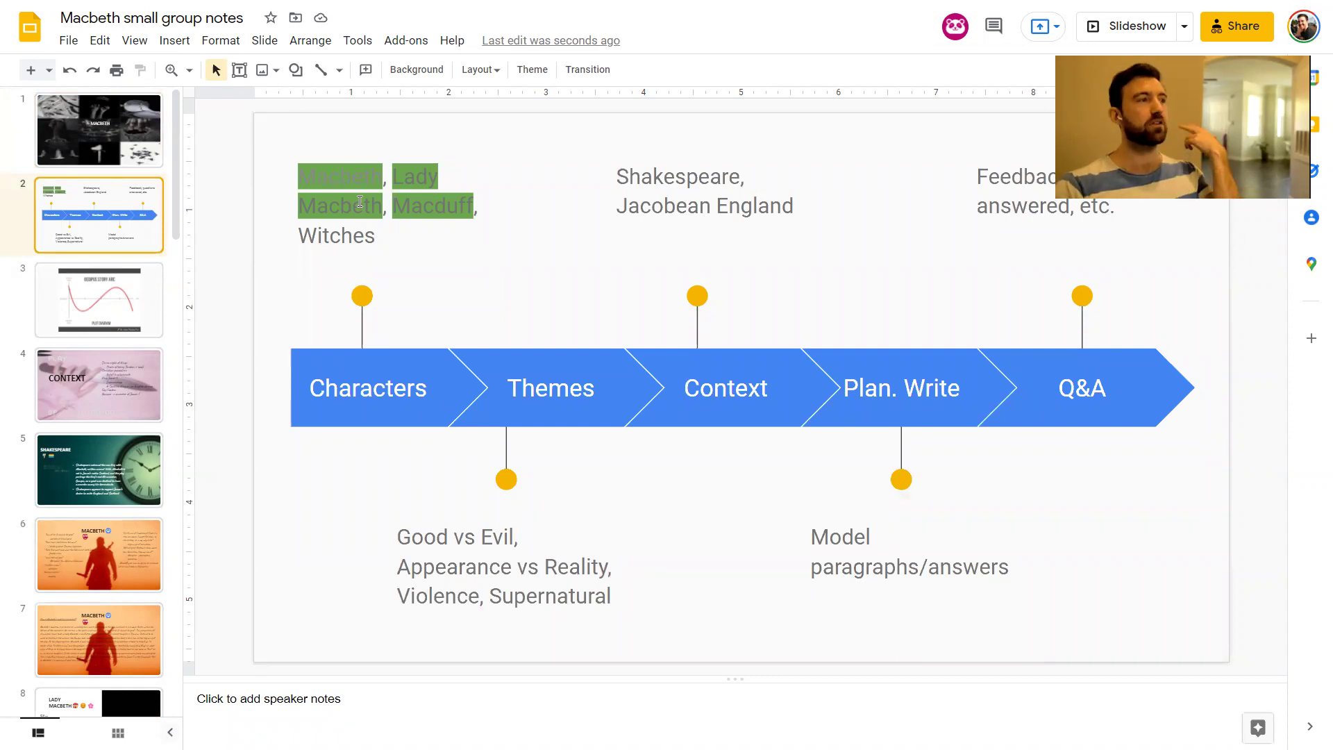
triple_click(340, 236)
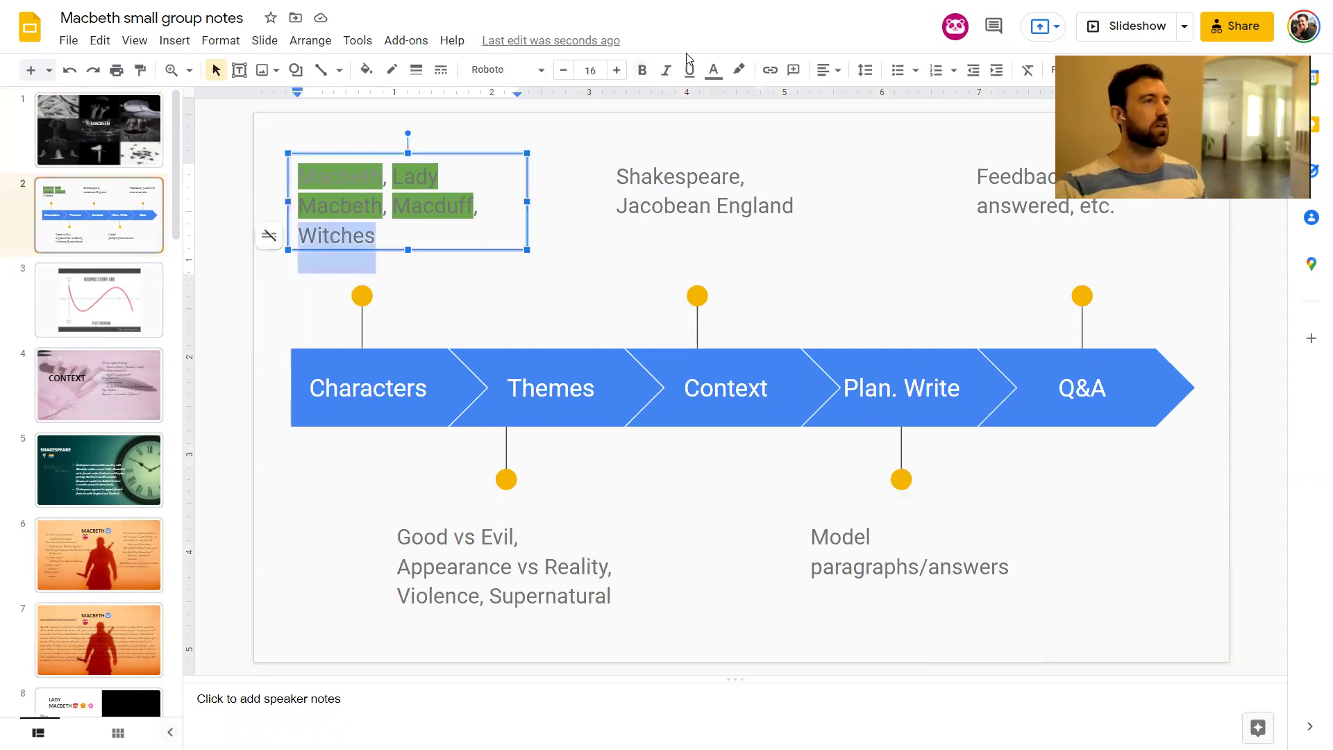
click(739, 70)
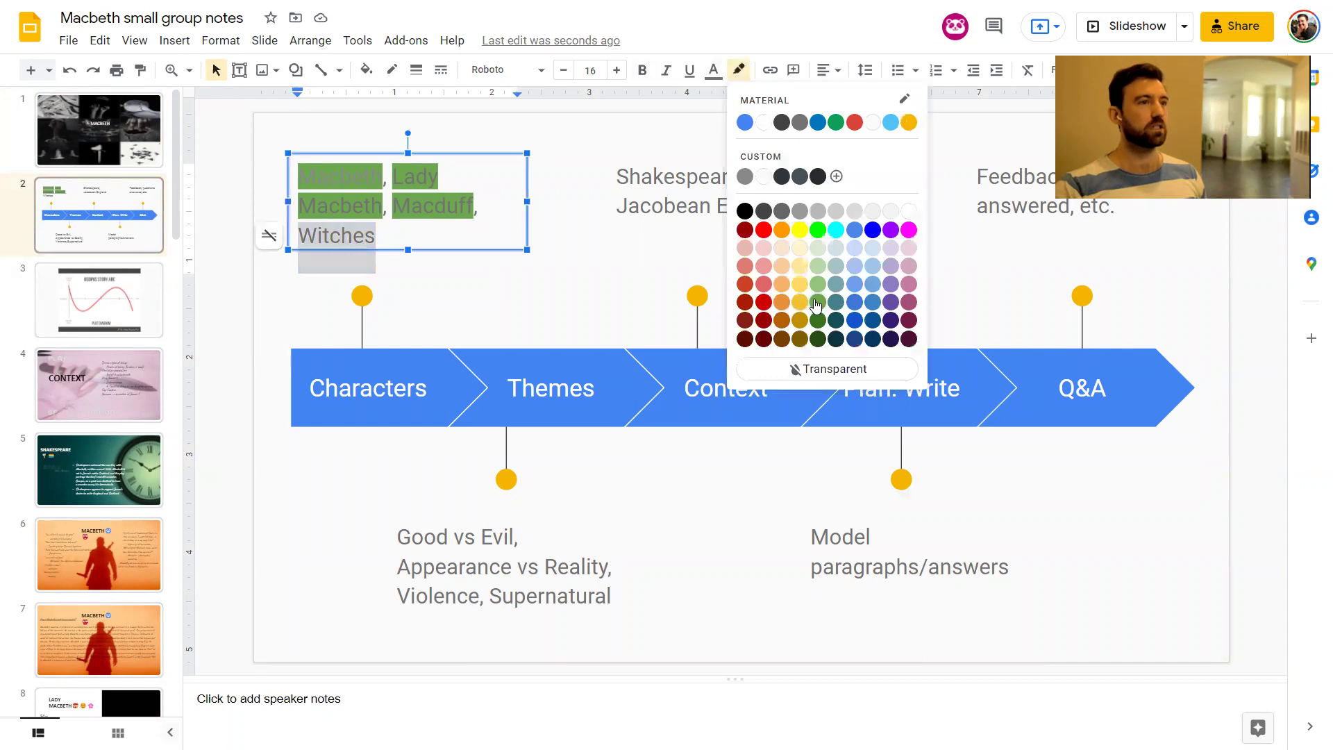
click(816, 298)
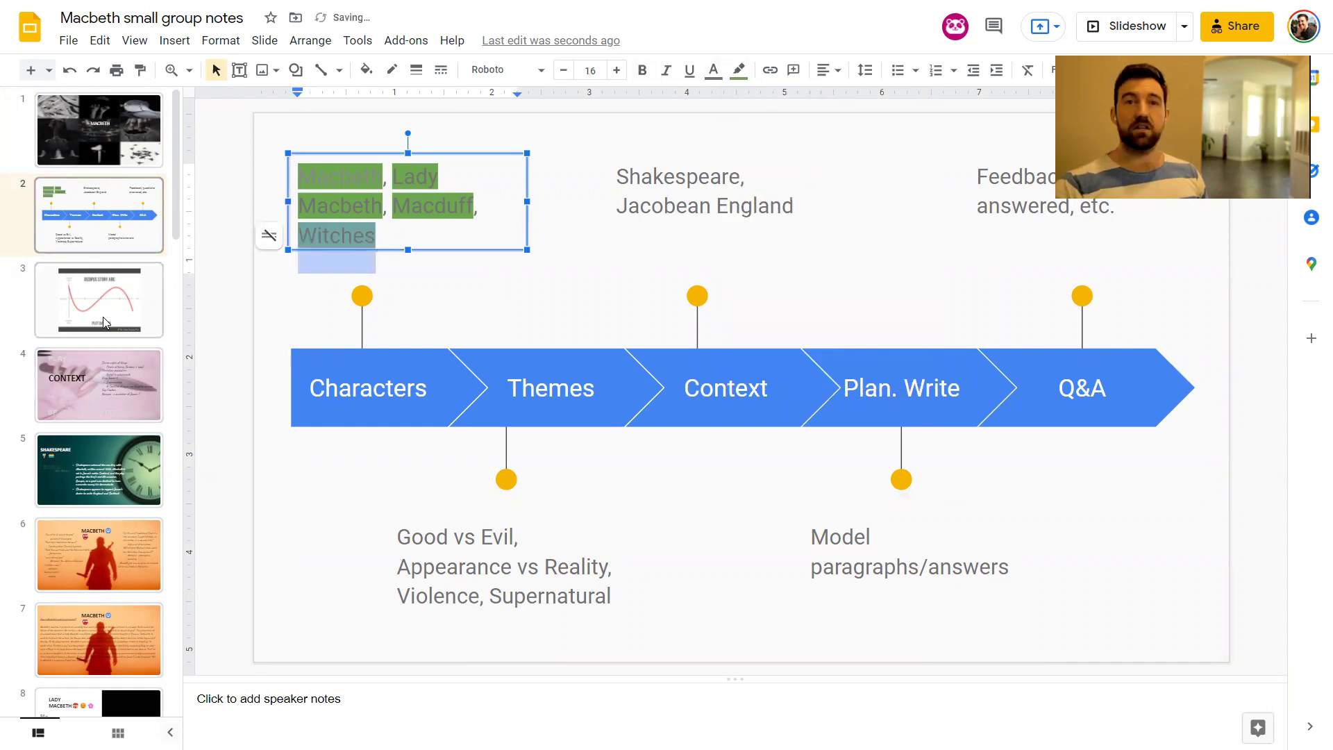
click(437, 231)
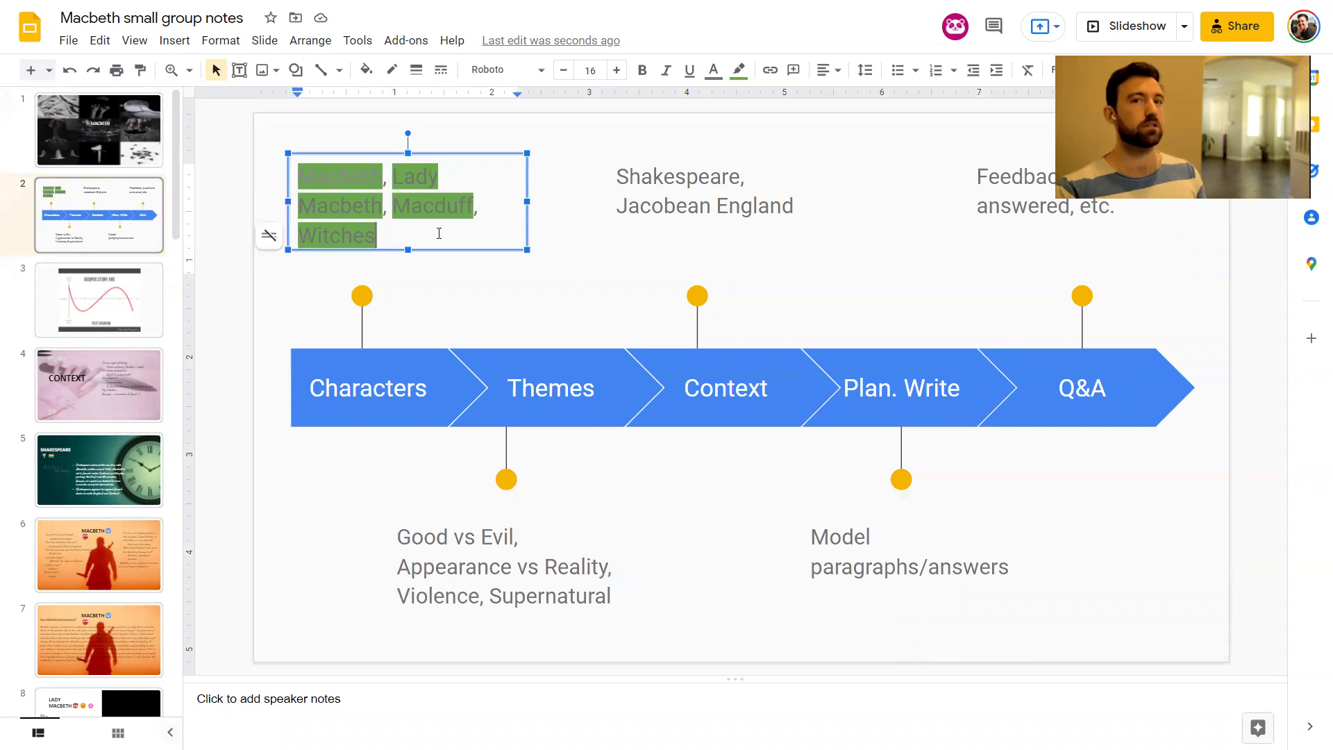
Go down the filmstrip to slide 21, the Supernatural notes on the witches
scroll(98, 336, down, 10)
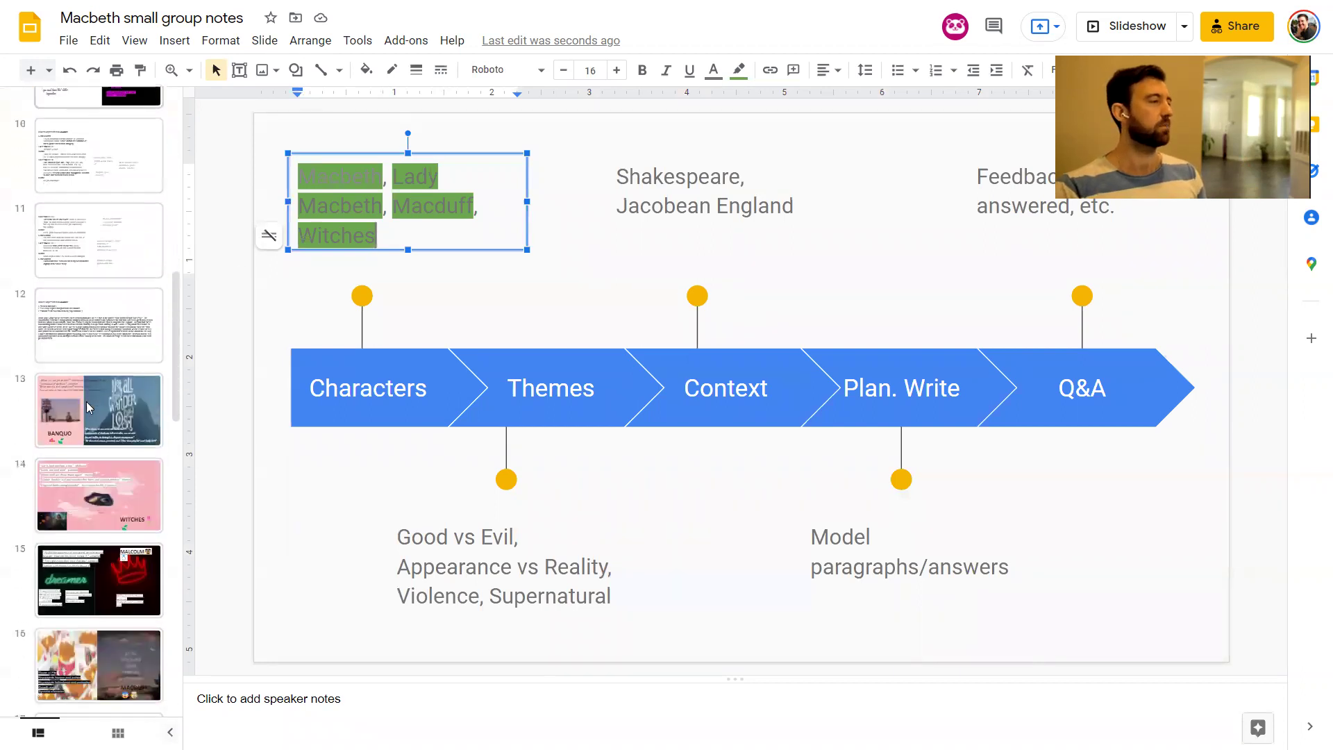
scroll(69, 545, down, 6)
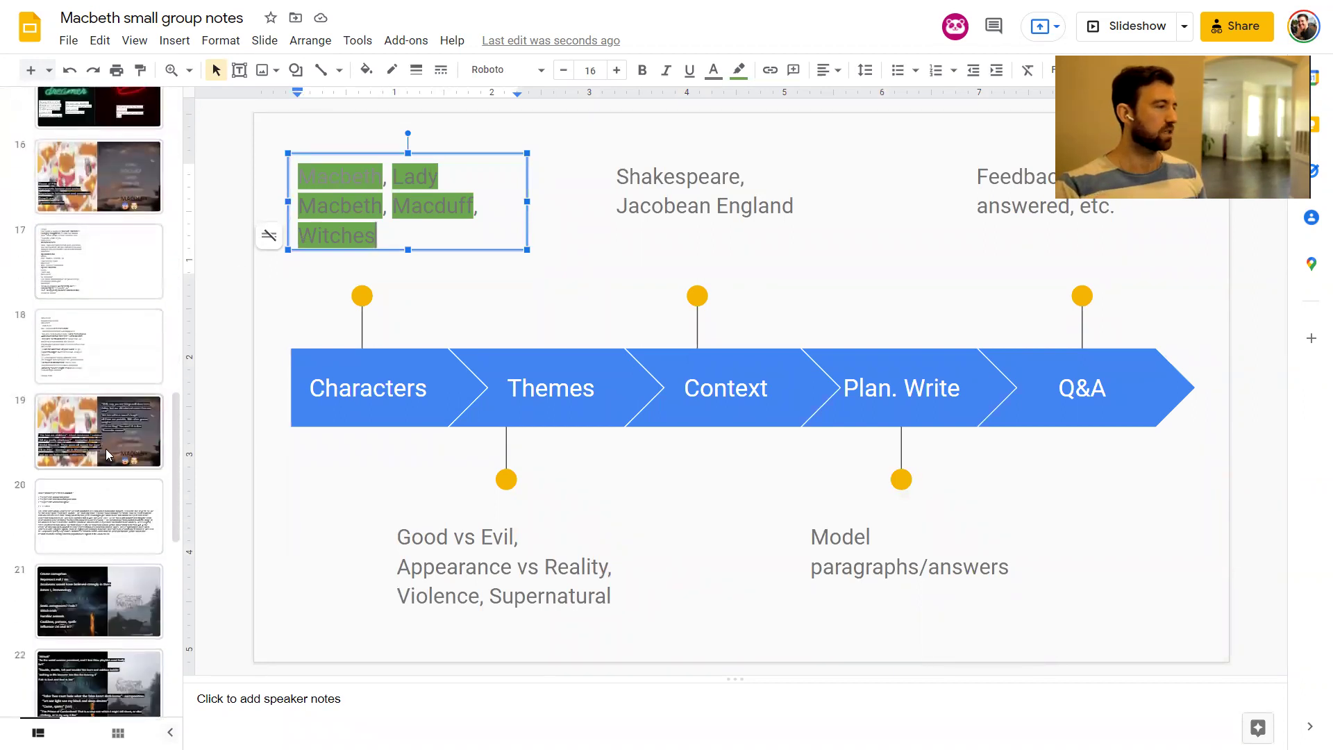
click(111, 572)
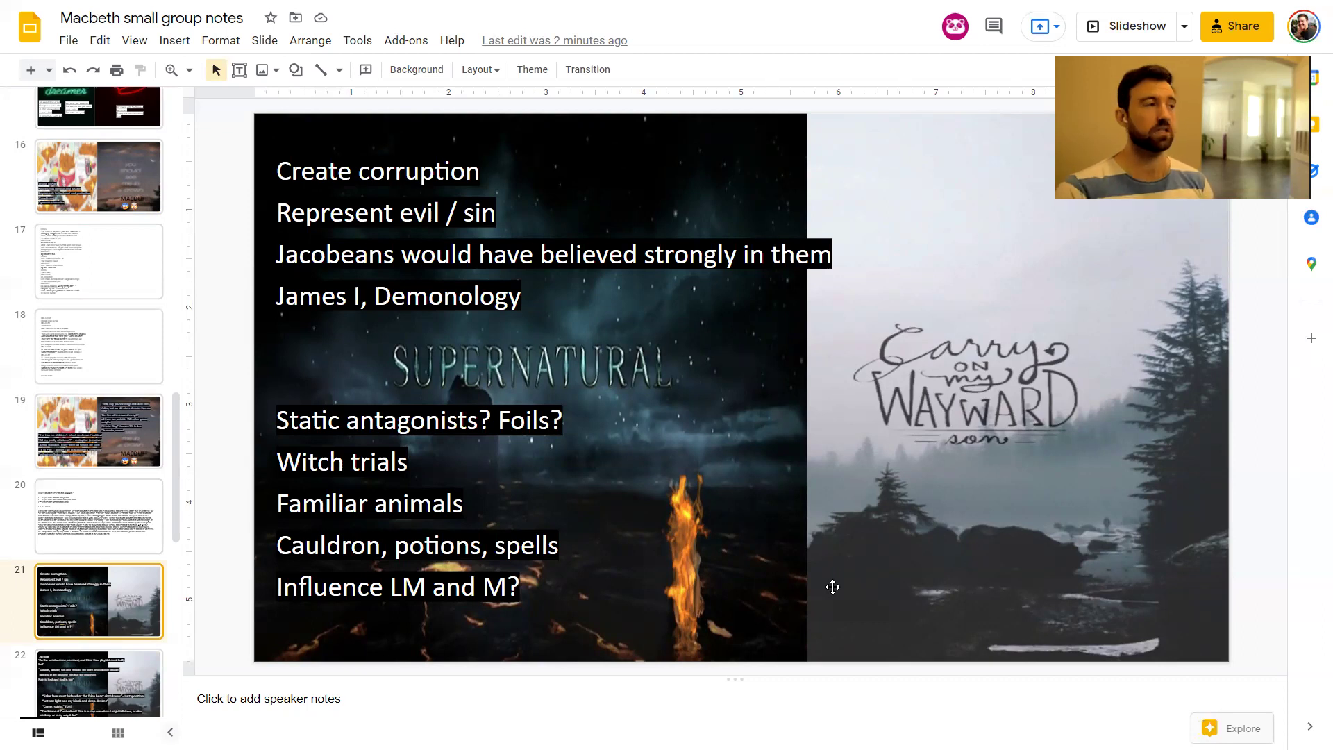
Append ' - satan (seyton)' in lowercase after 'Represent evil / sin' on slide 21
triple_click(389, 221)
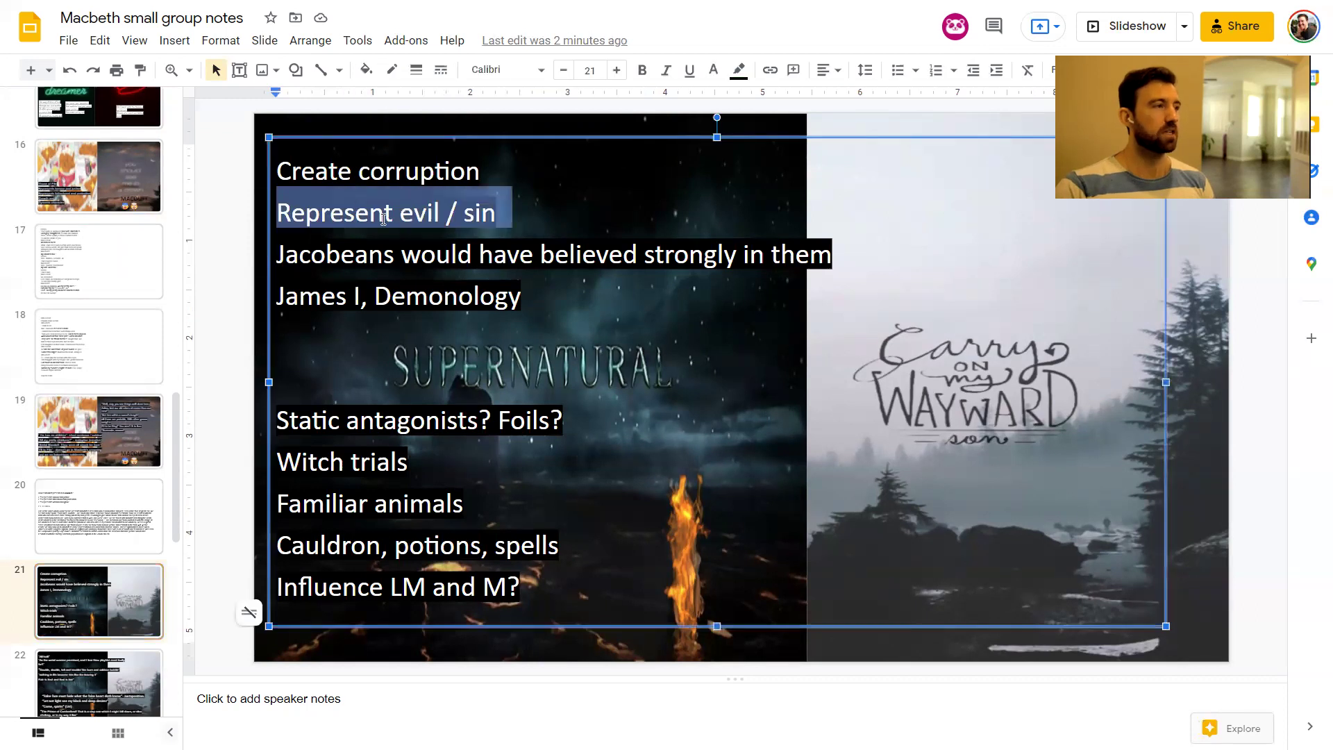
click(448, 215)
click(496, 209)
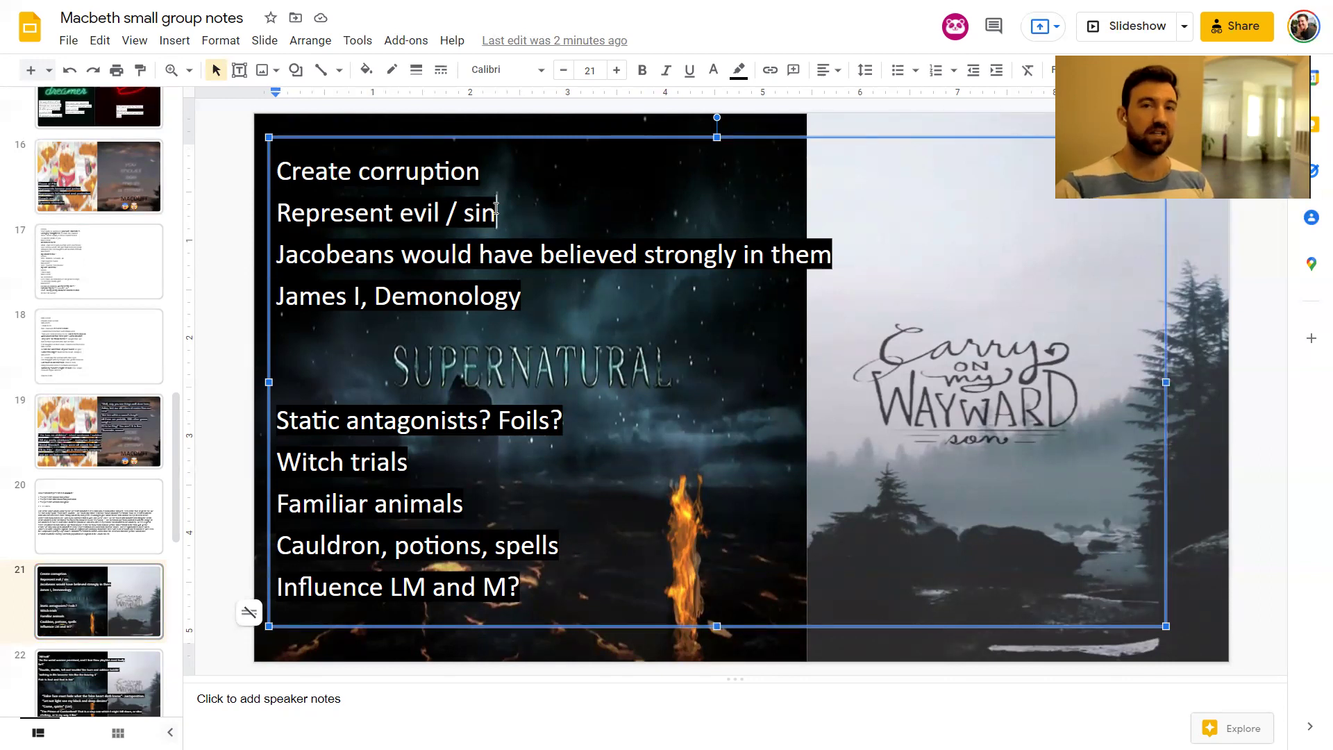
text(- )
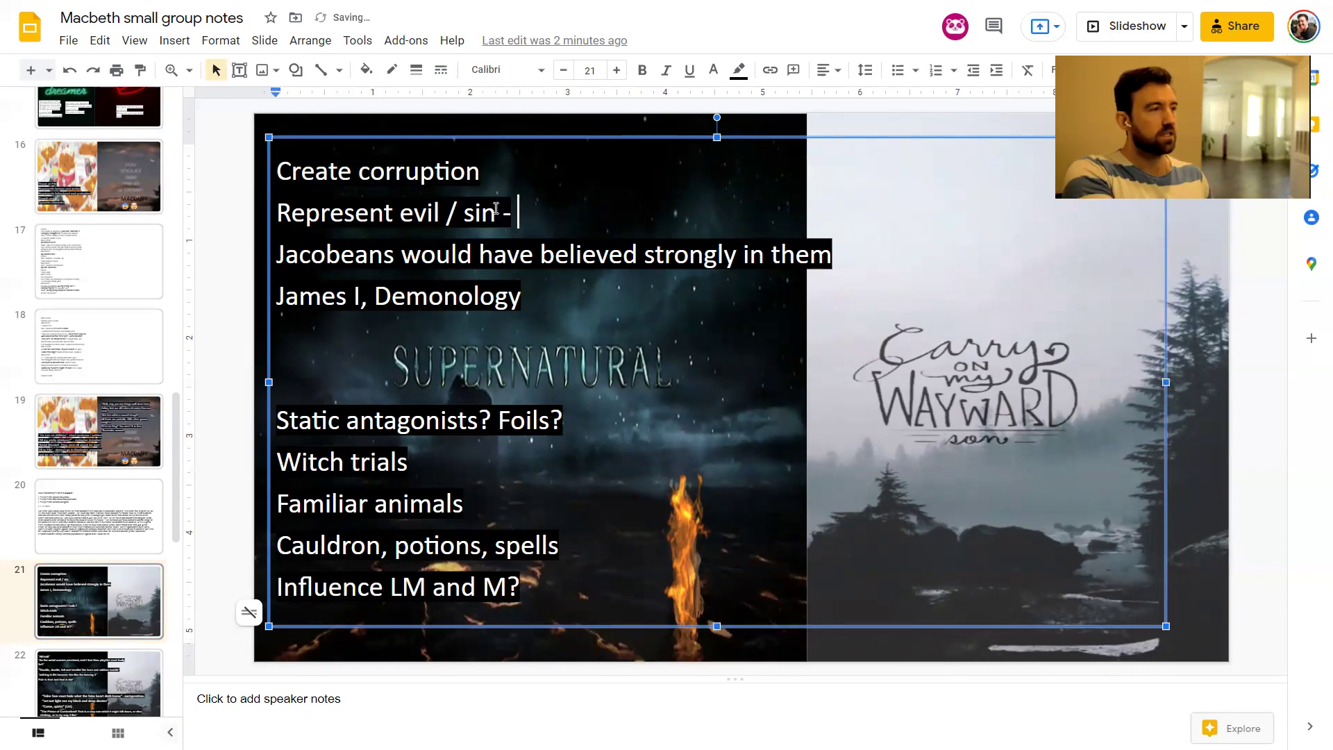
text(Satan)
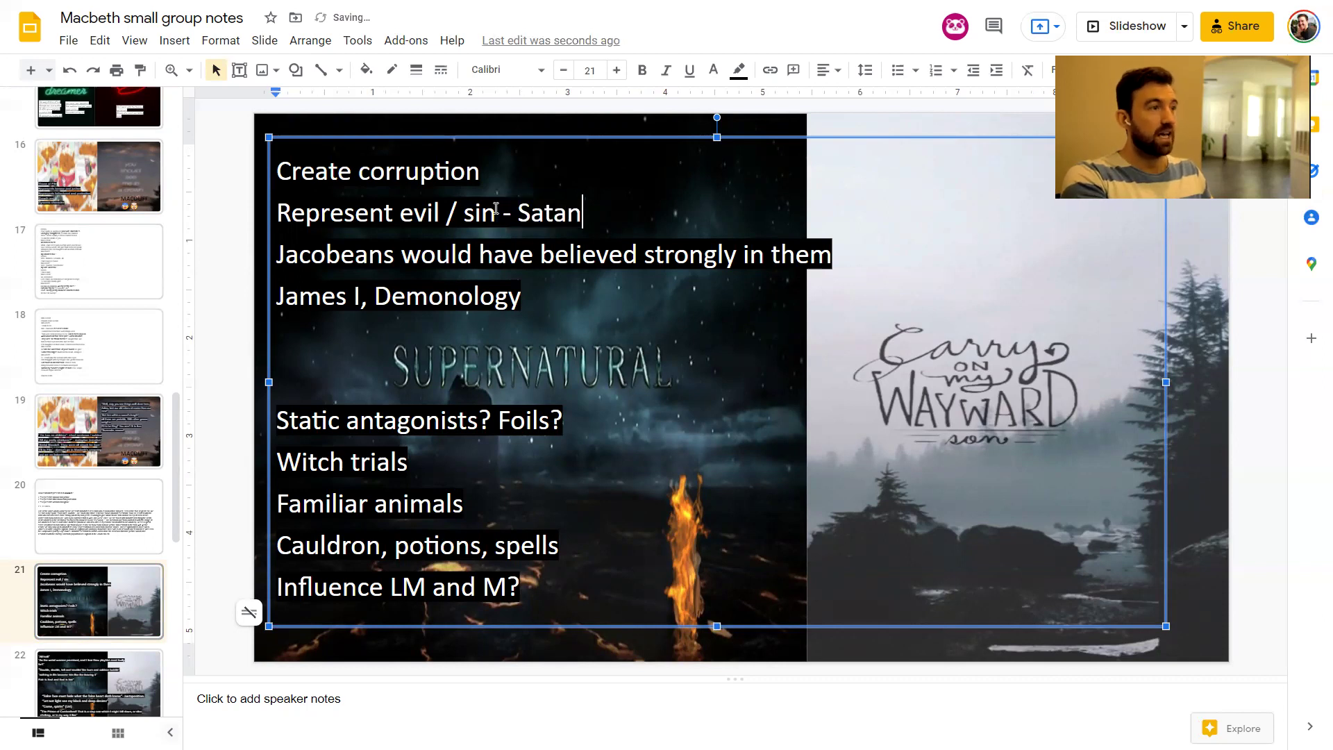
text( (Seyton))
key(Left)
key(Left)
key(Left)
key(Left)
key(Left)
key(Left)
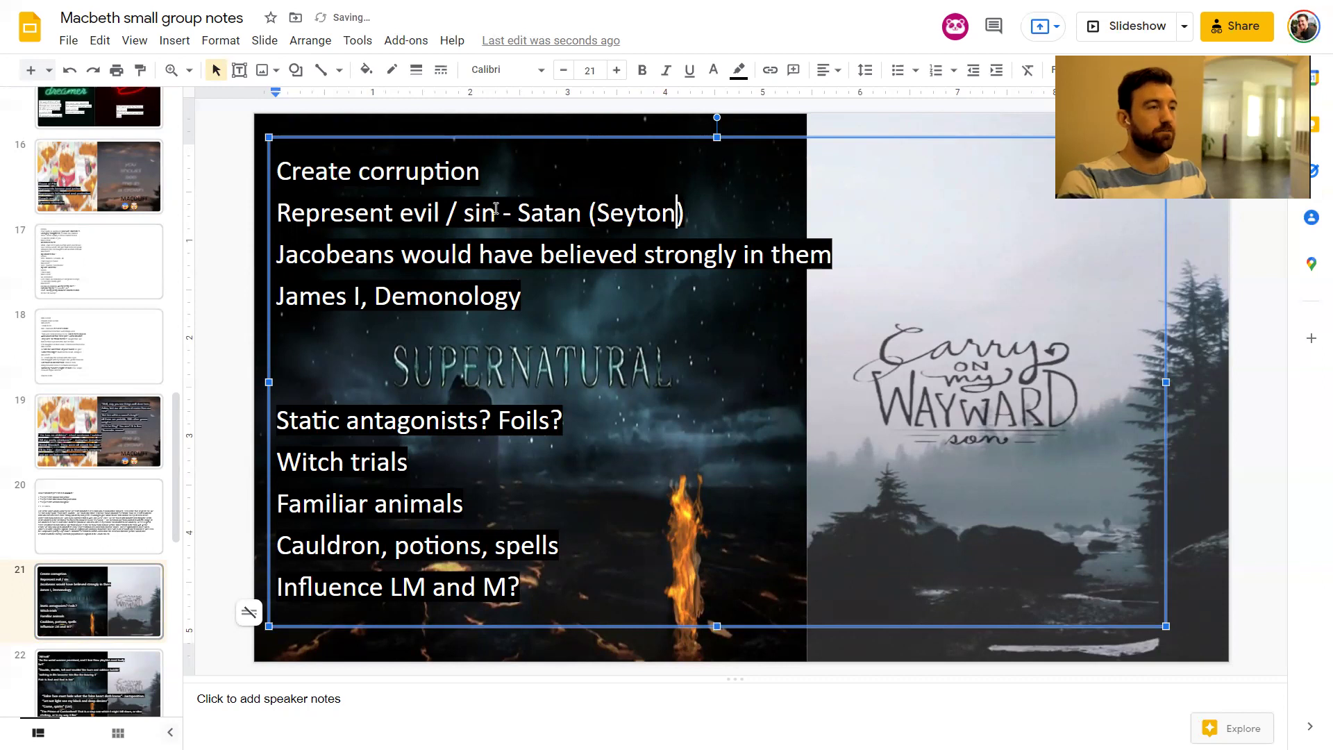
key(BackSpace)
text(s)
key(Left)
key(Left)
key(Left)
key(Left)
key(Left)
key(Left)
key(BackSpace)
text(s)
key(Down)
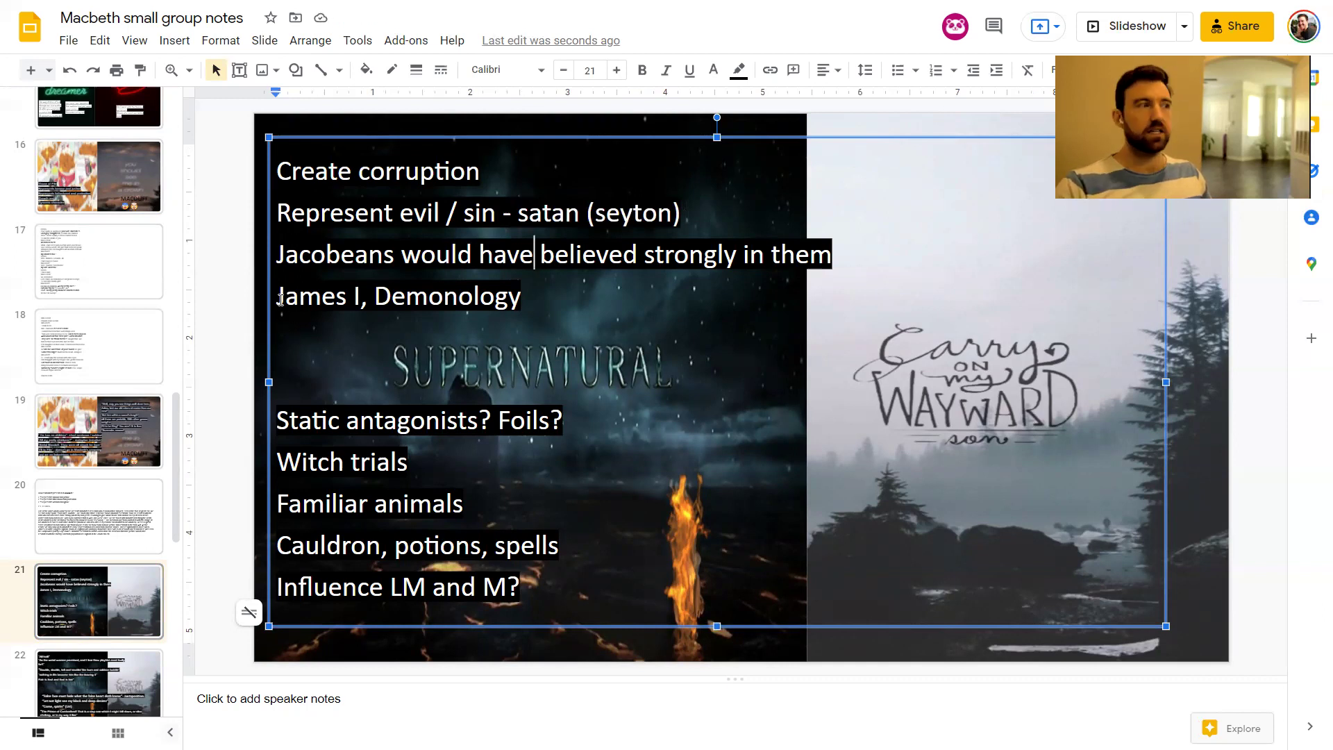
Change the James I line to read James I, book 'Demonology' with the title quoted
drag(284, 302, 524, 294)
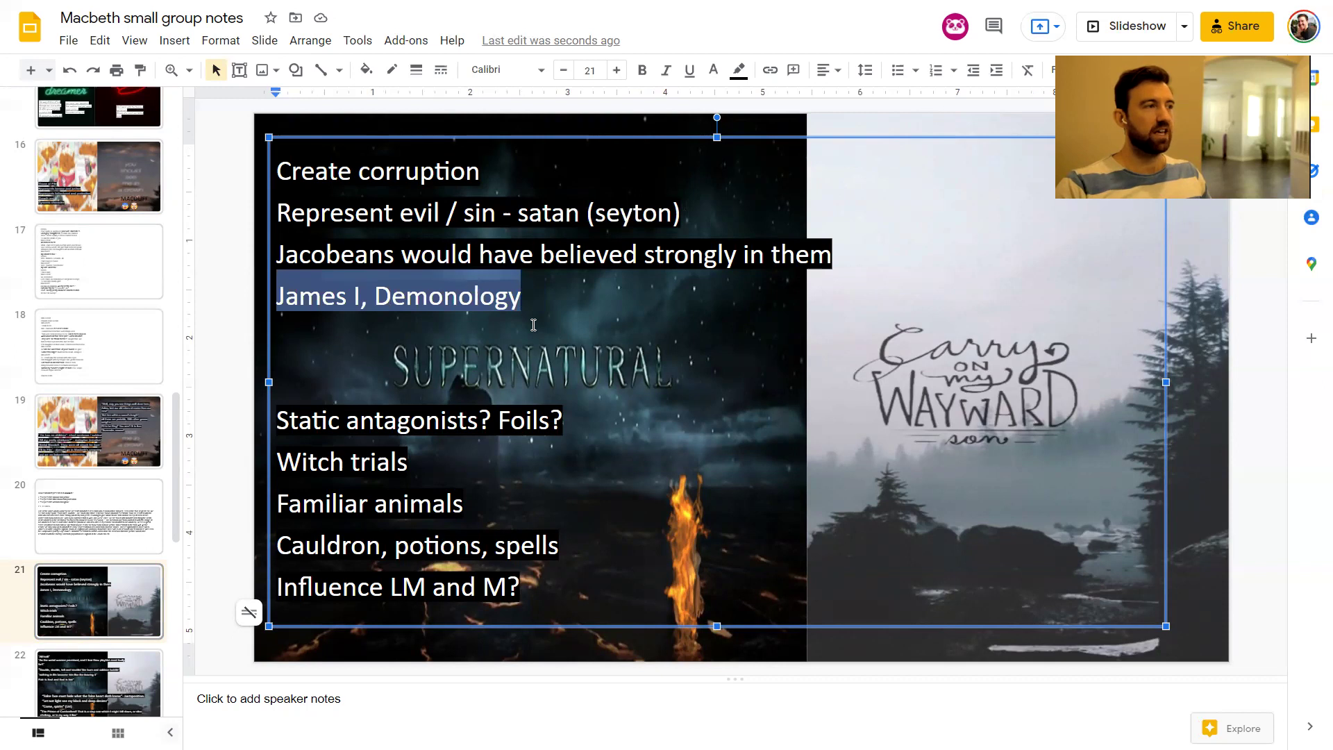
click(360, 297)
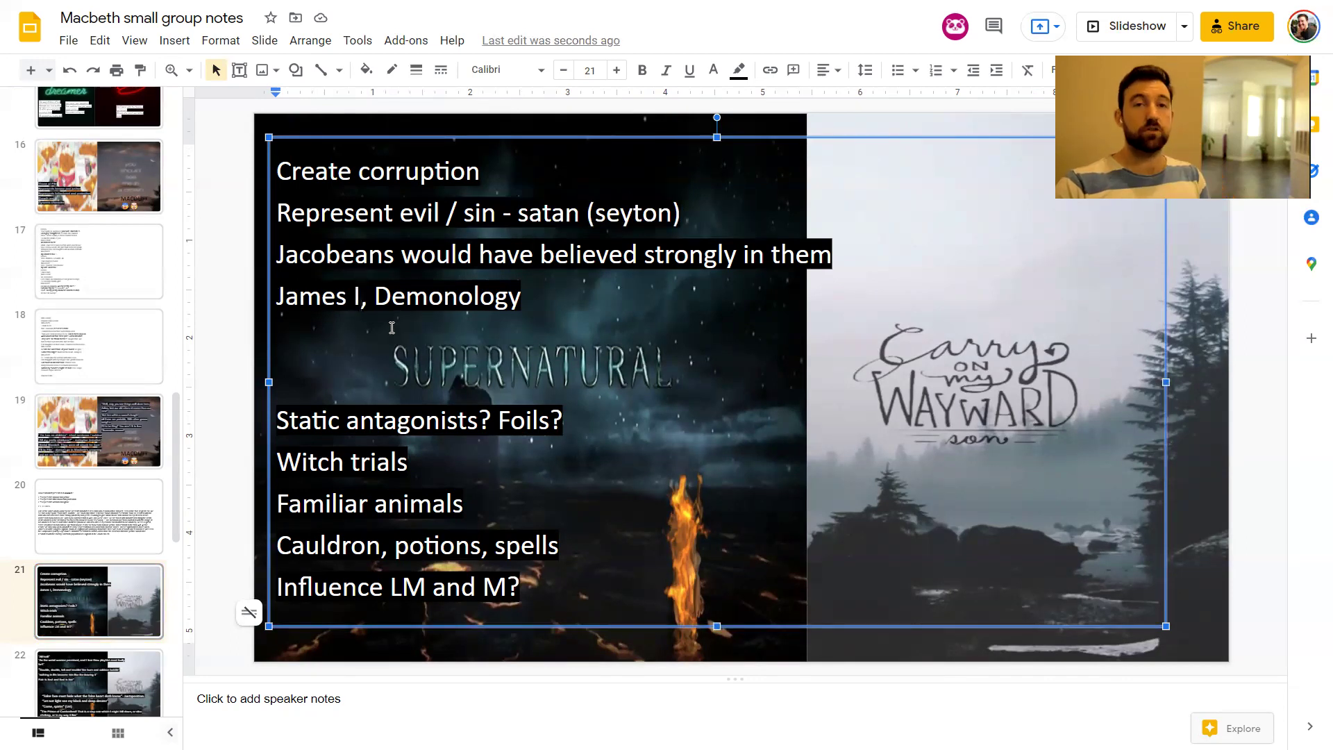
double_click(444, 295)
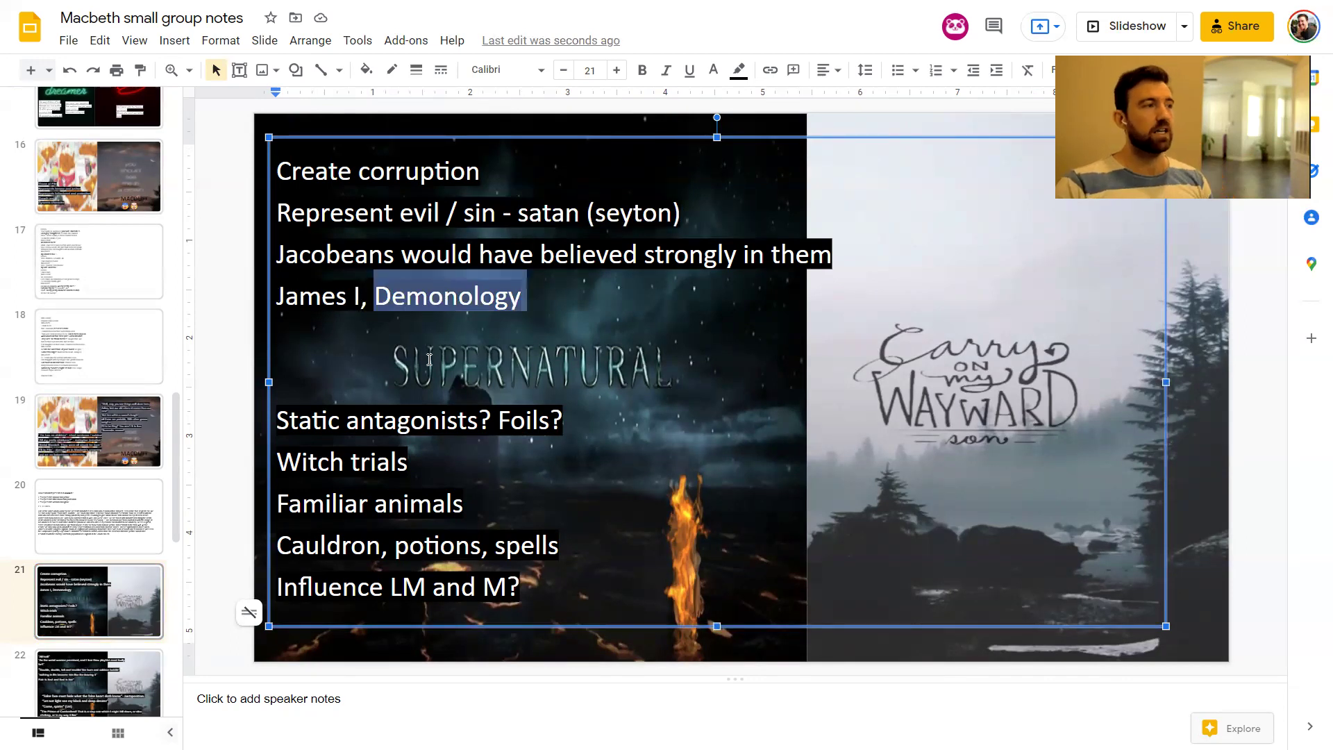
click(375, 301)
text(book )
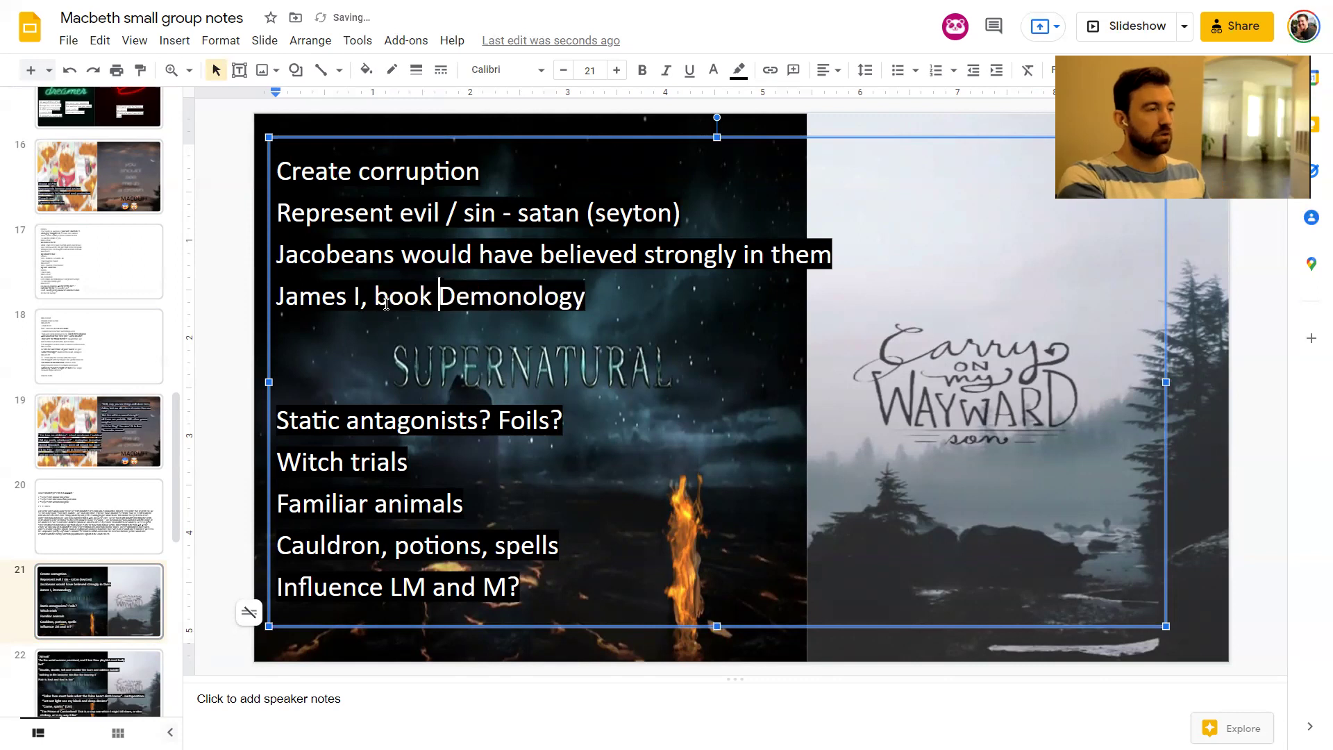
text(')
key(Right)
key(Right)
key(Right)
key(Right)
key(Right)
key(Right)
key(Right)
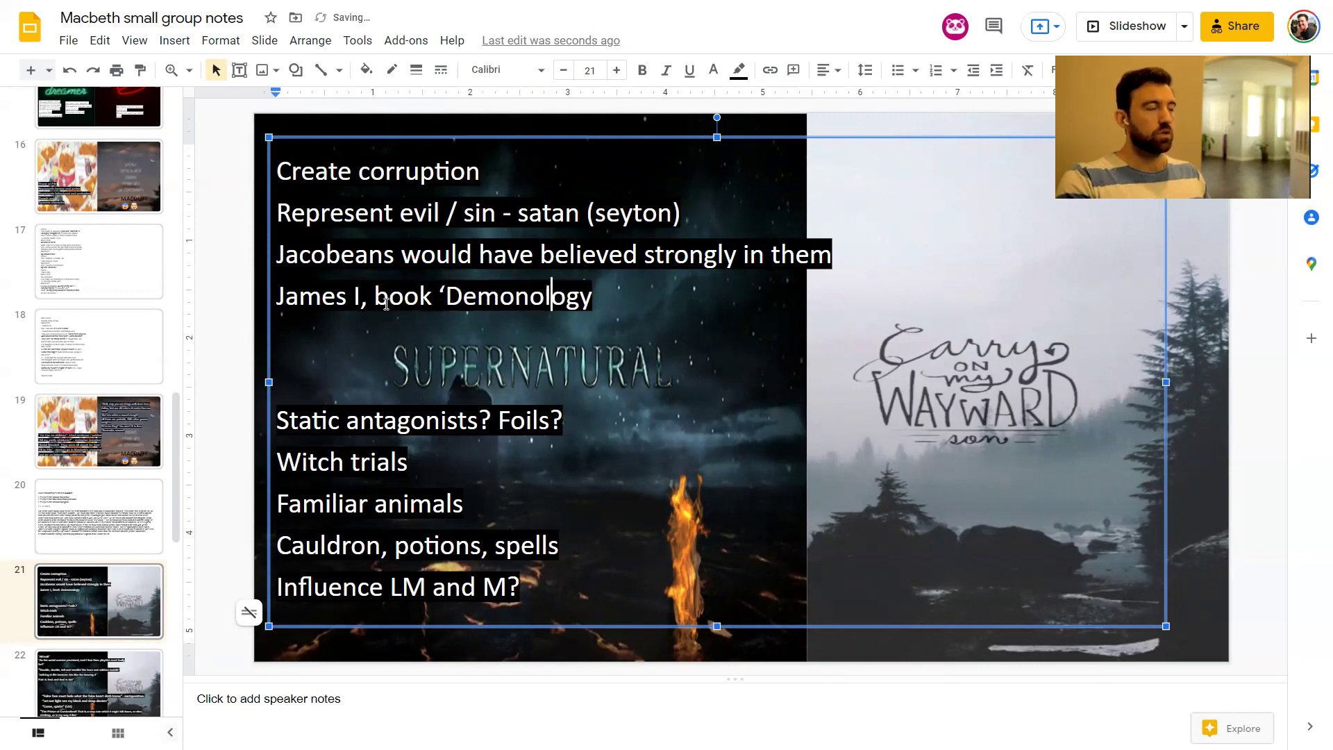
key(Right)
key(Right)
key(Right)
text(')
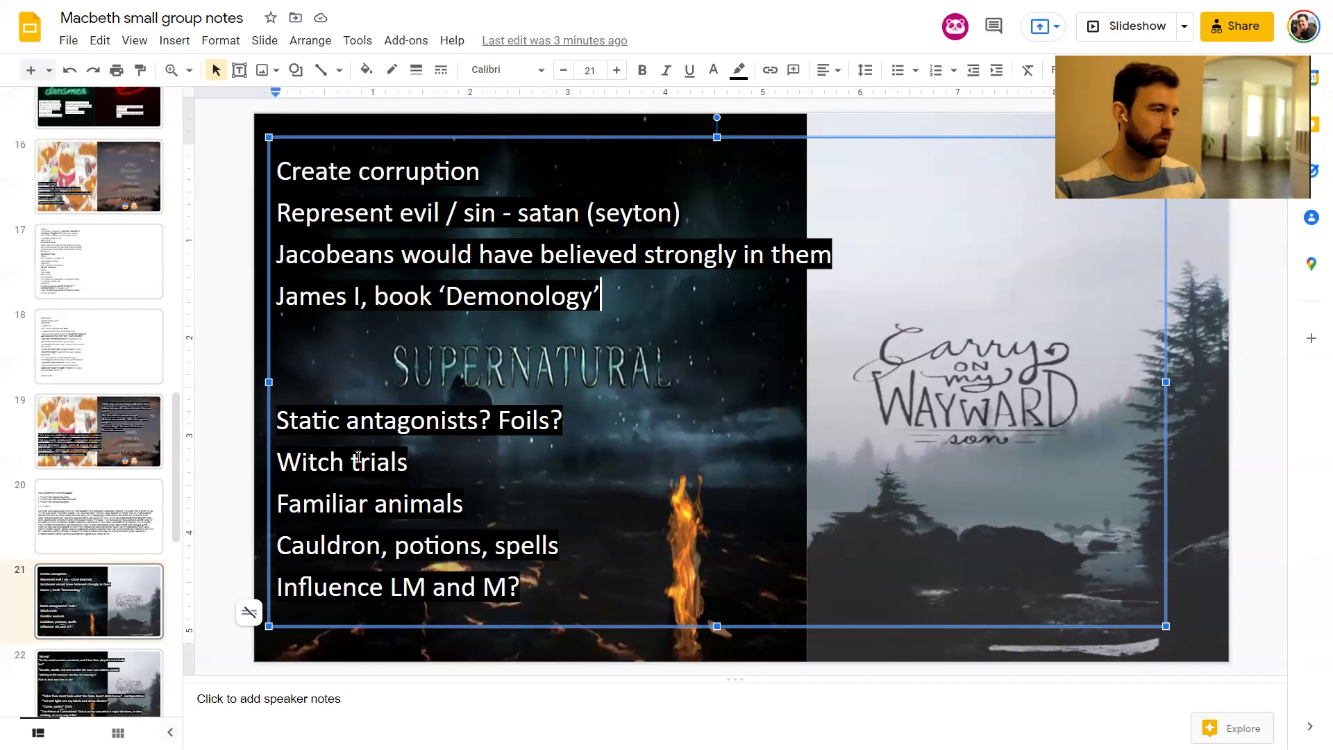
Put quotation marks around 'trials' so the line reads Witch "trials"
click(347, 462)
key(Right)
text(")
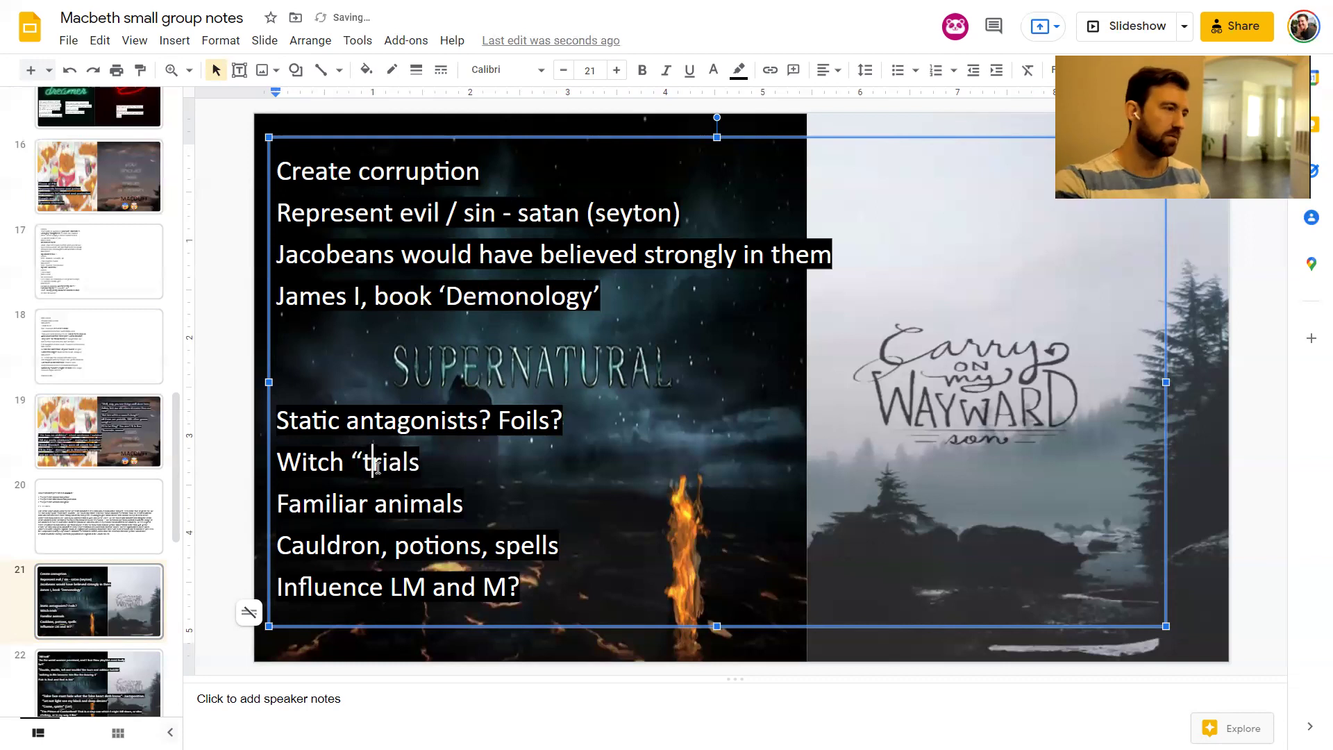
key(Right)
key(Right)
key(Right)
key(Right)
key(Right)
key(Right)
text(")
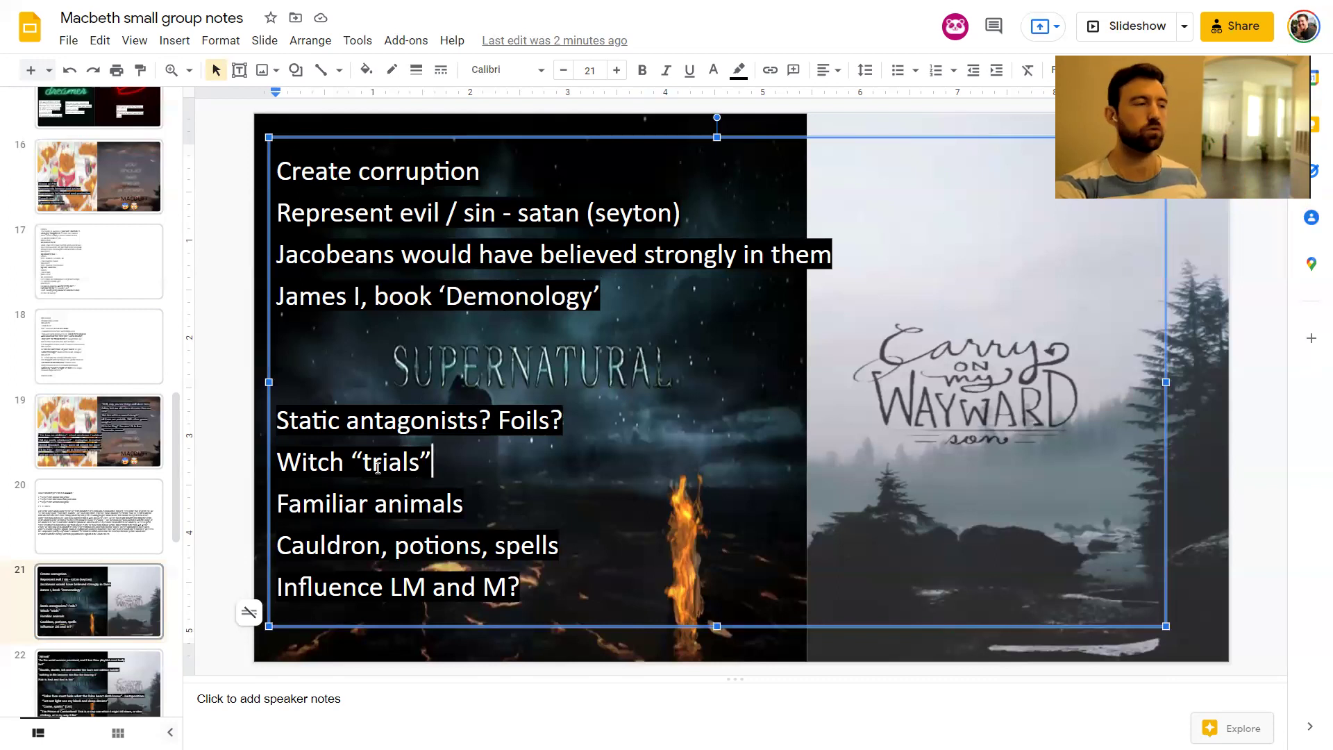
click(486, 514)
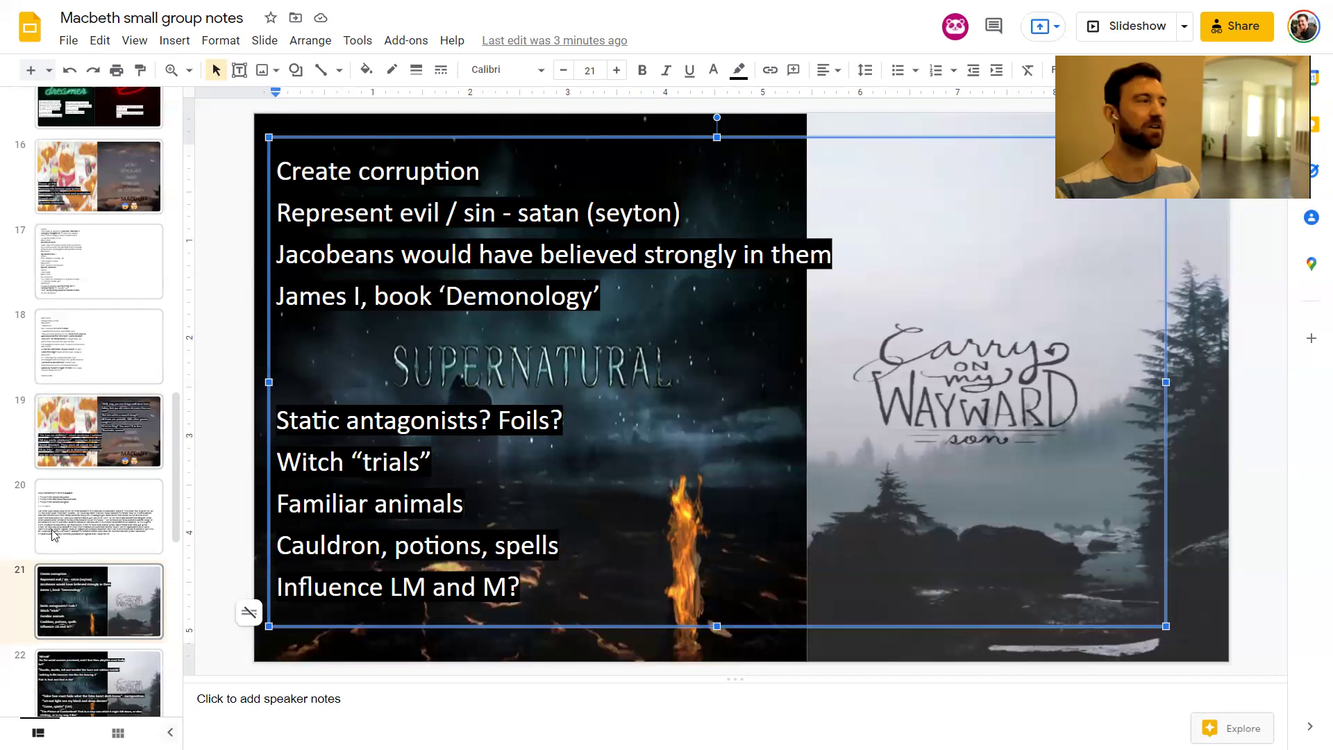
Check slides 24 and 21, then start editing slide 22's top block of witch quotations
scroll(114, 589, down, 3)
key(Down)
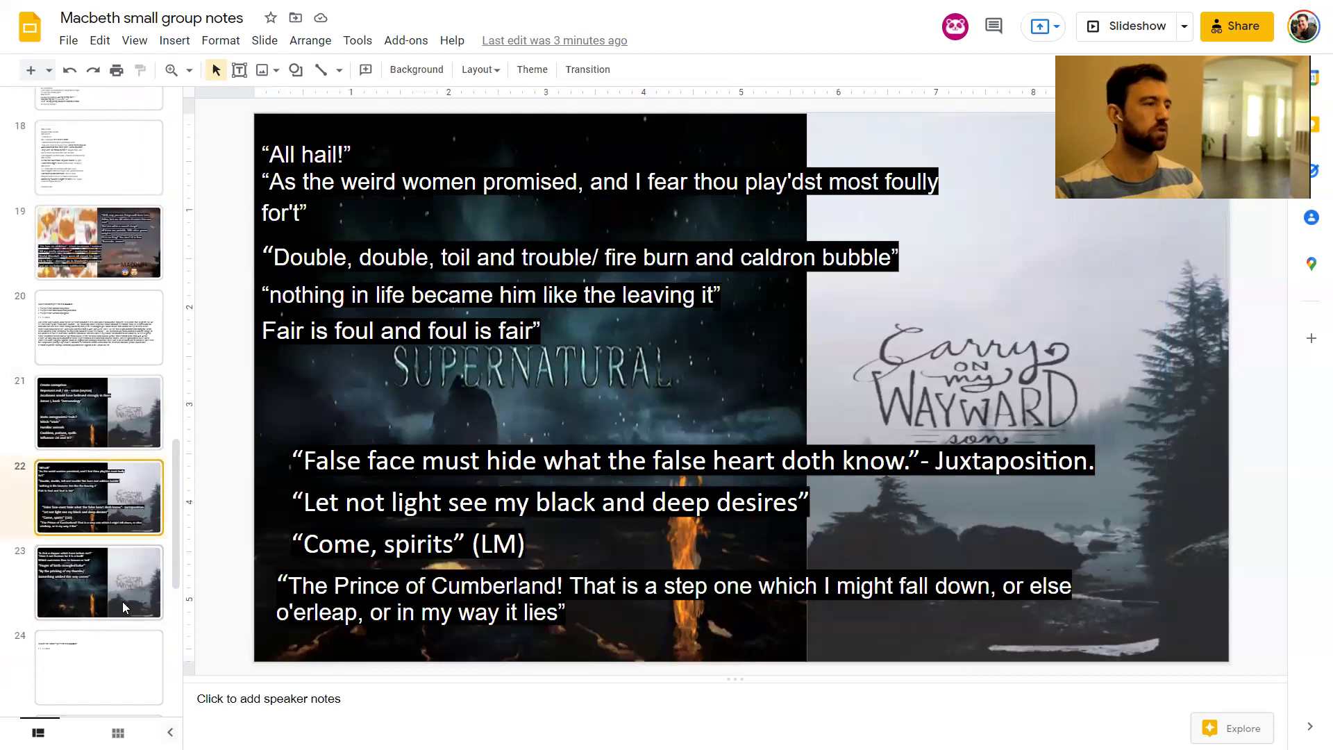
key(Down)
key(Down)
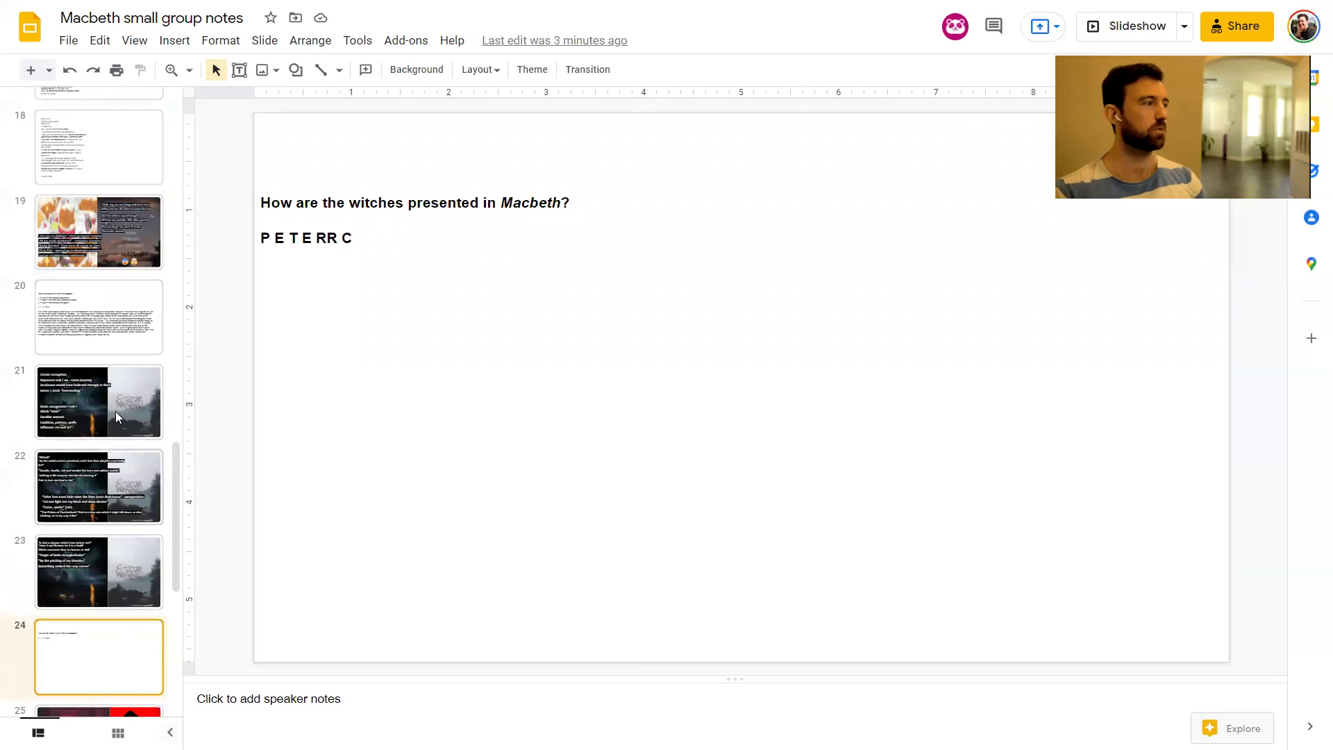
click(121, 407)
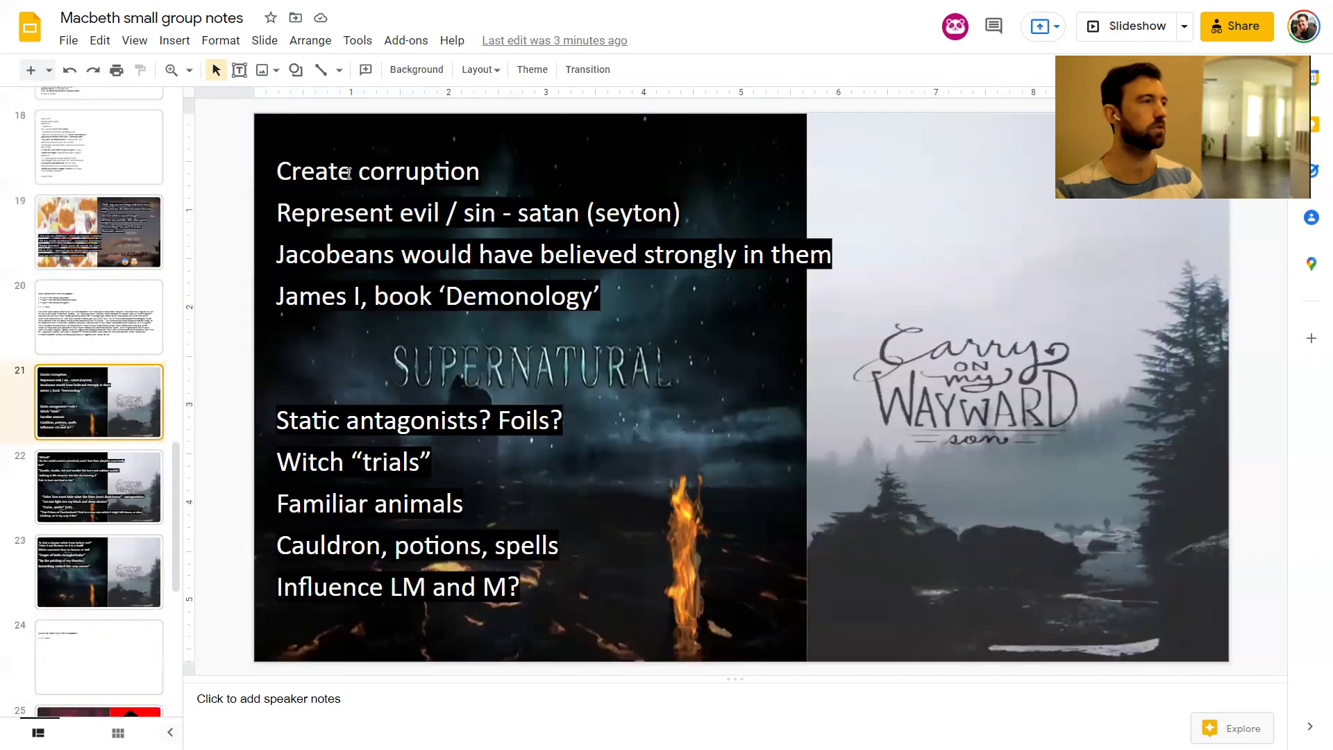
click(109, 454)
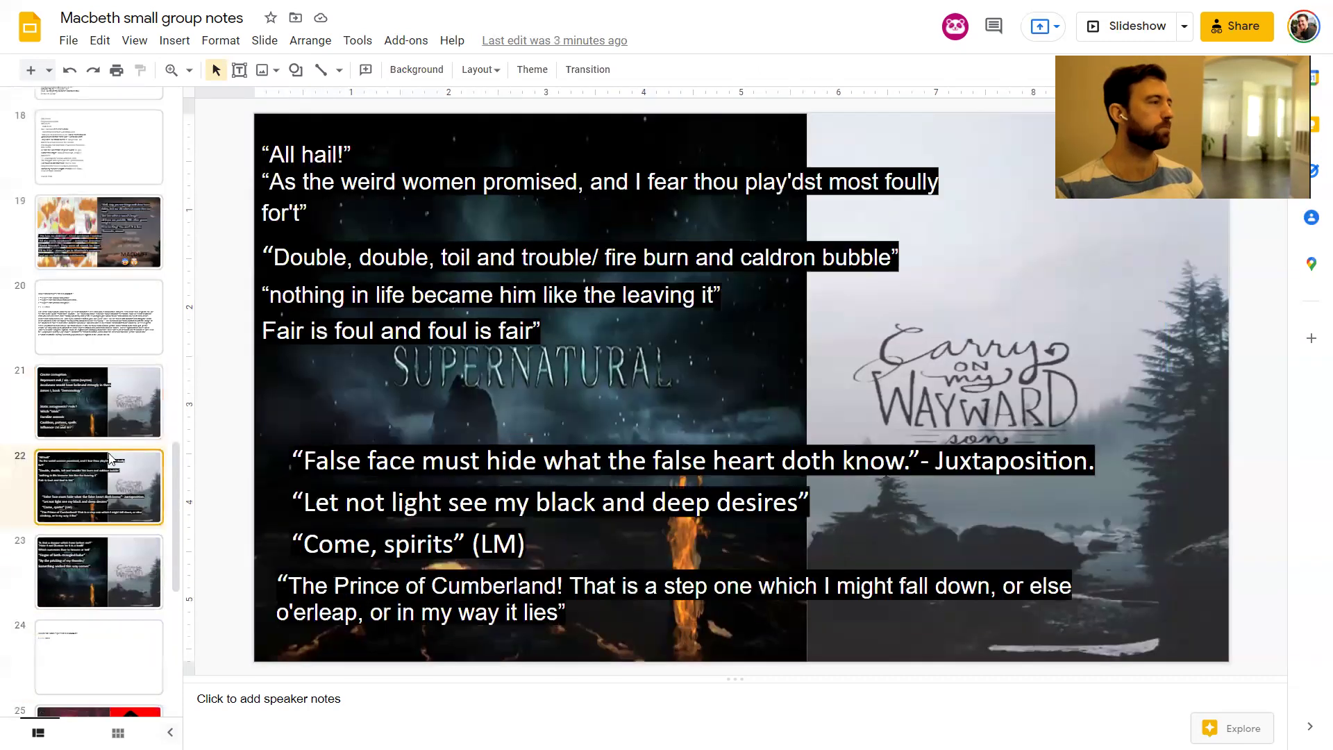
click(411, 153)
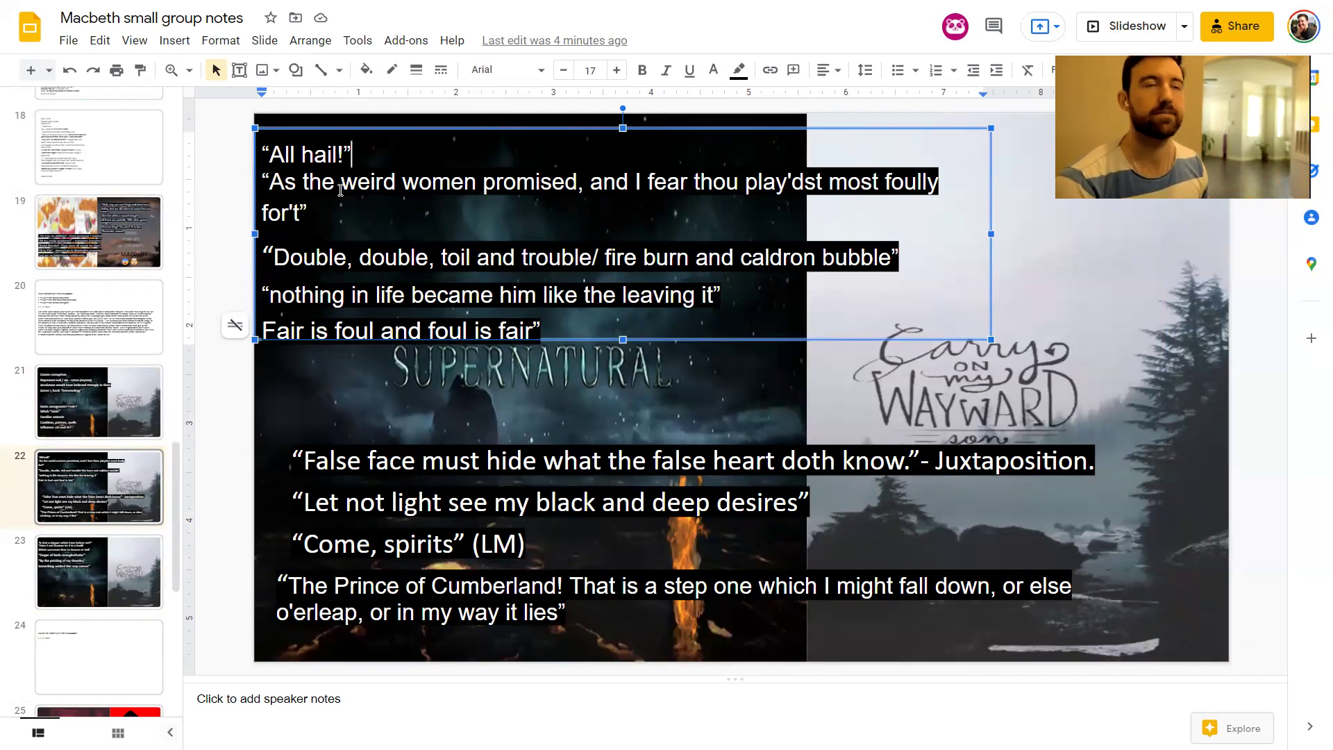
Add ' - starts the hubris of Macbeth' after "All hail!" on slide 22
text(- starts)
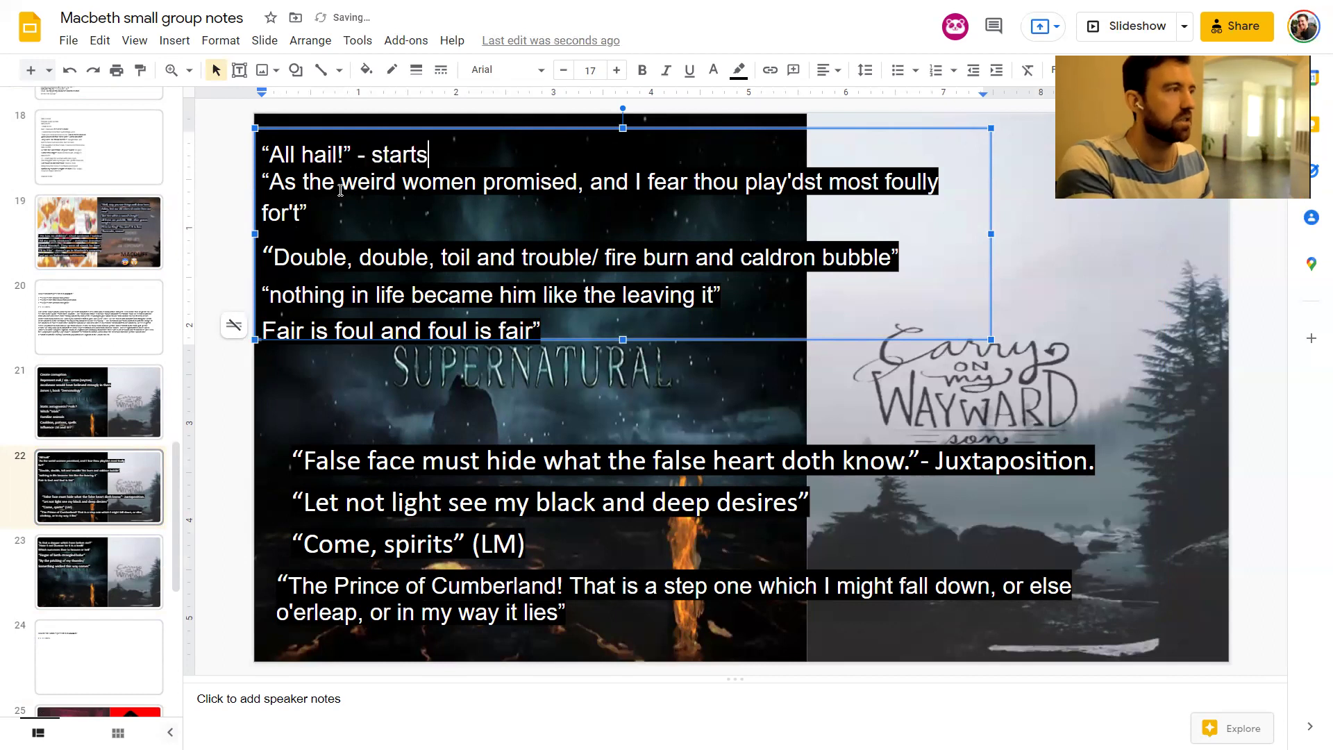
text( the hubris of MAcbet)
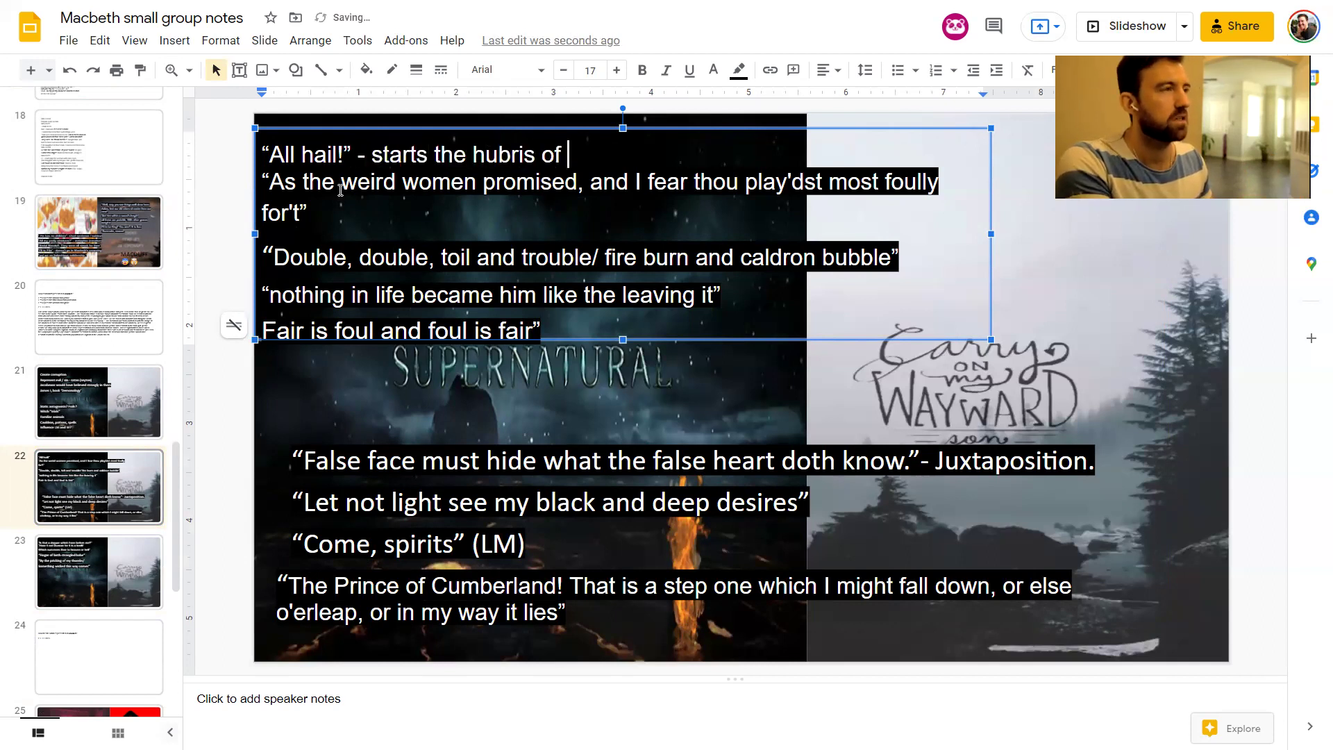
key(BackSpace)
key(BackSpace)
key(BackSpace)
key(BackSpace)
key(BackSpace)
text(acbeth)
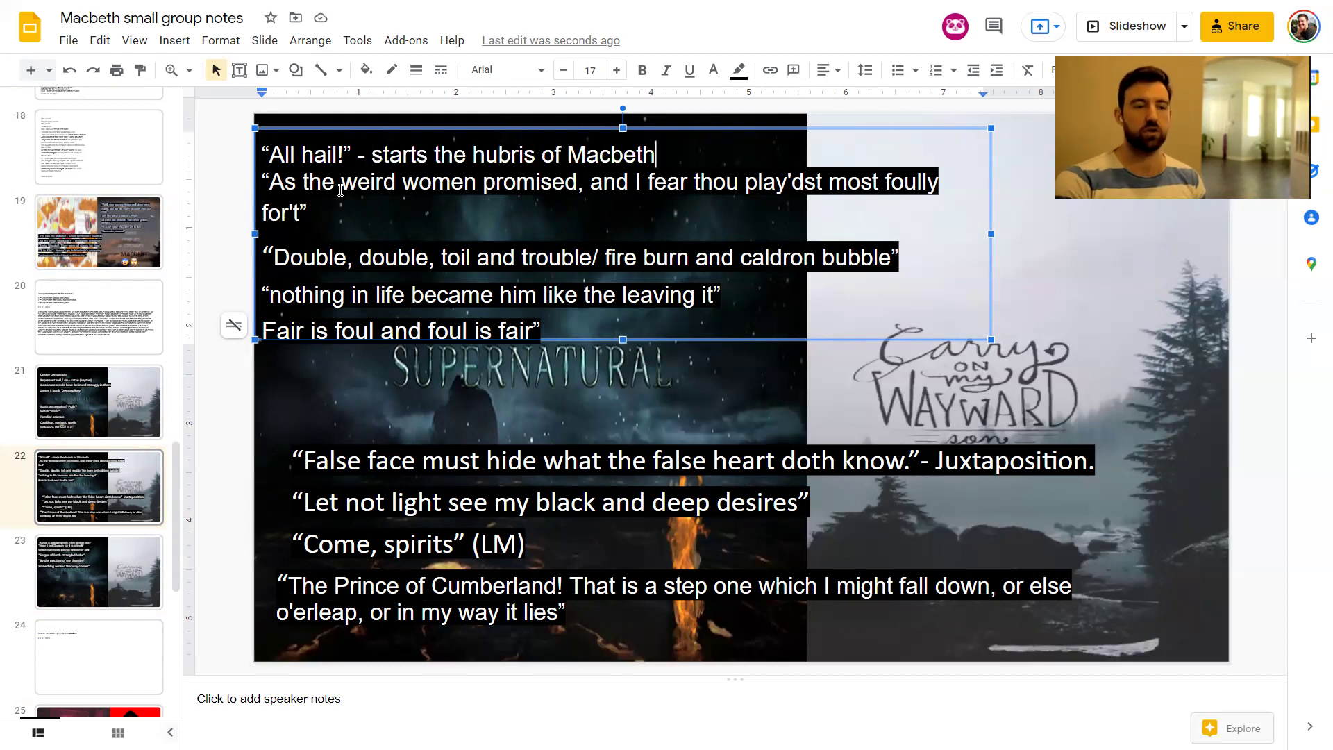
mouse_move(1315, 7)
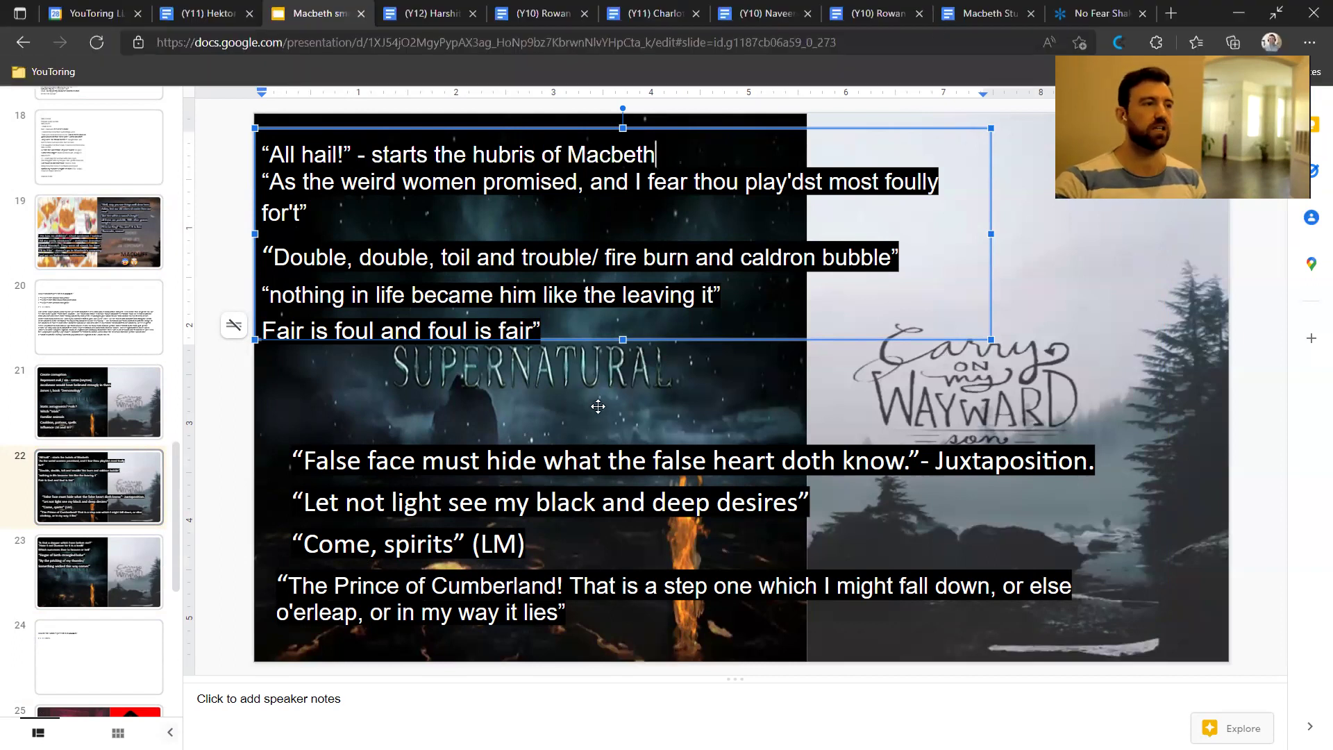
click(310, 415)
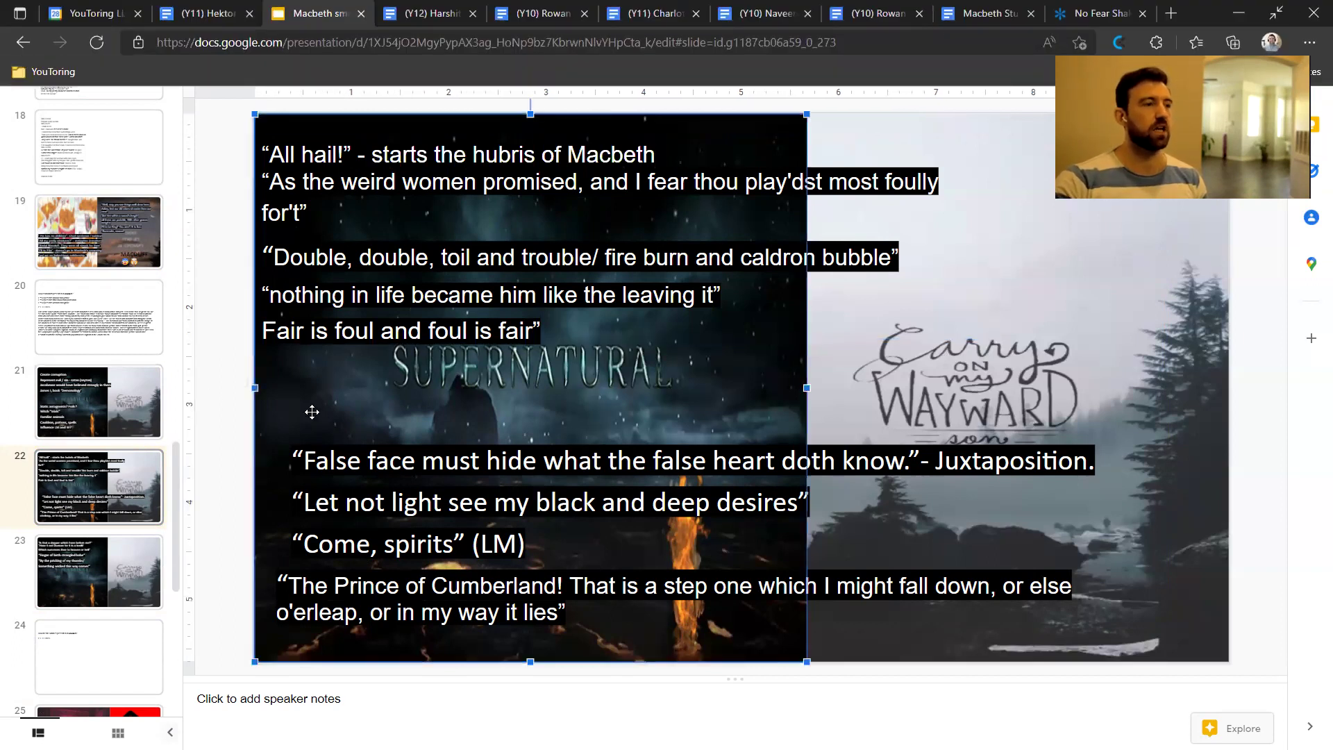
key(F11)
key(F11)
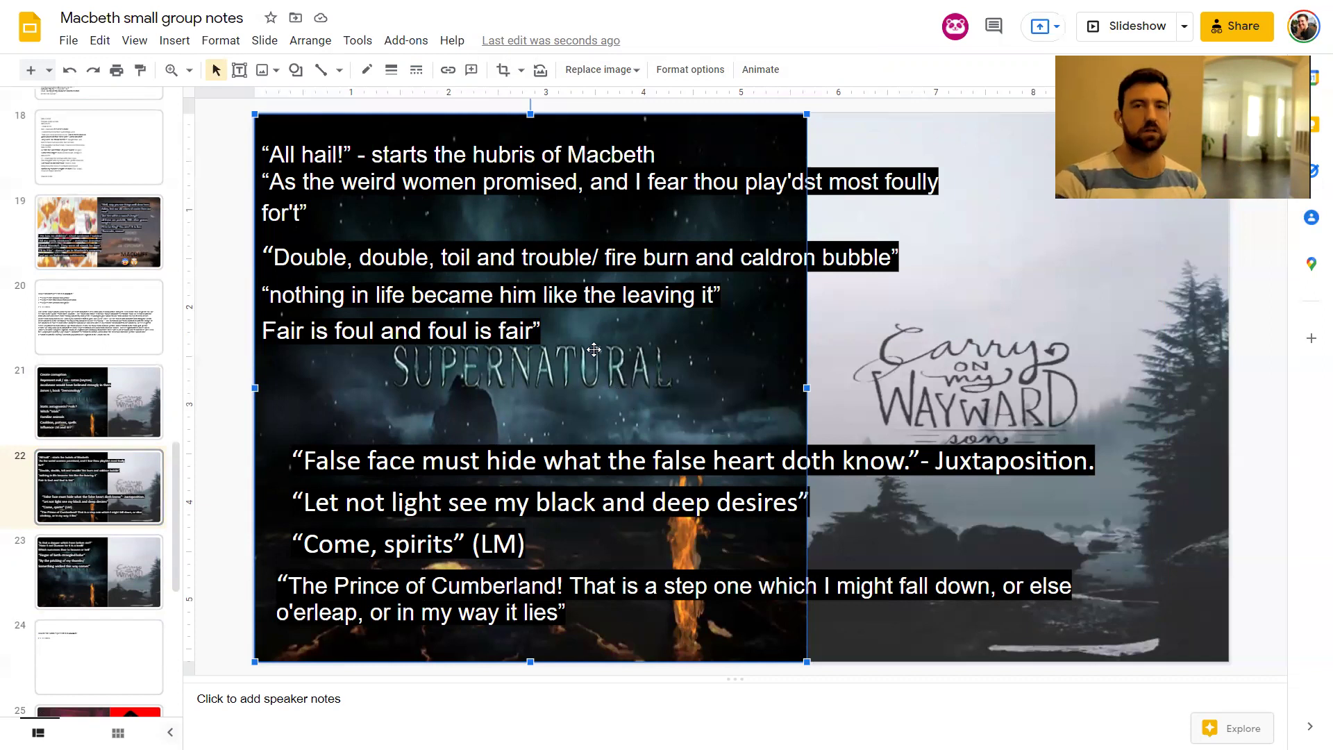
Start new lines at play'dst most foully for't and fire burn and caldron bubble
click(751, 188)
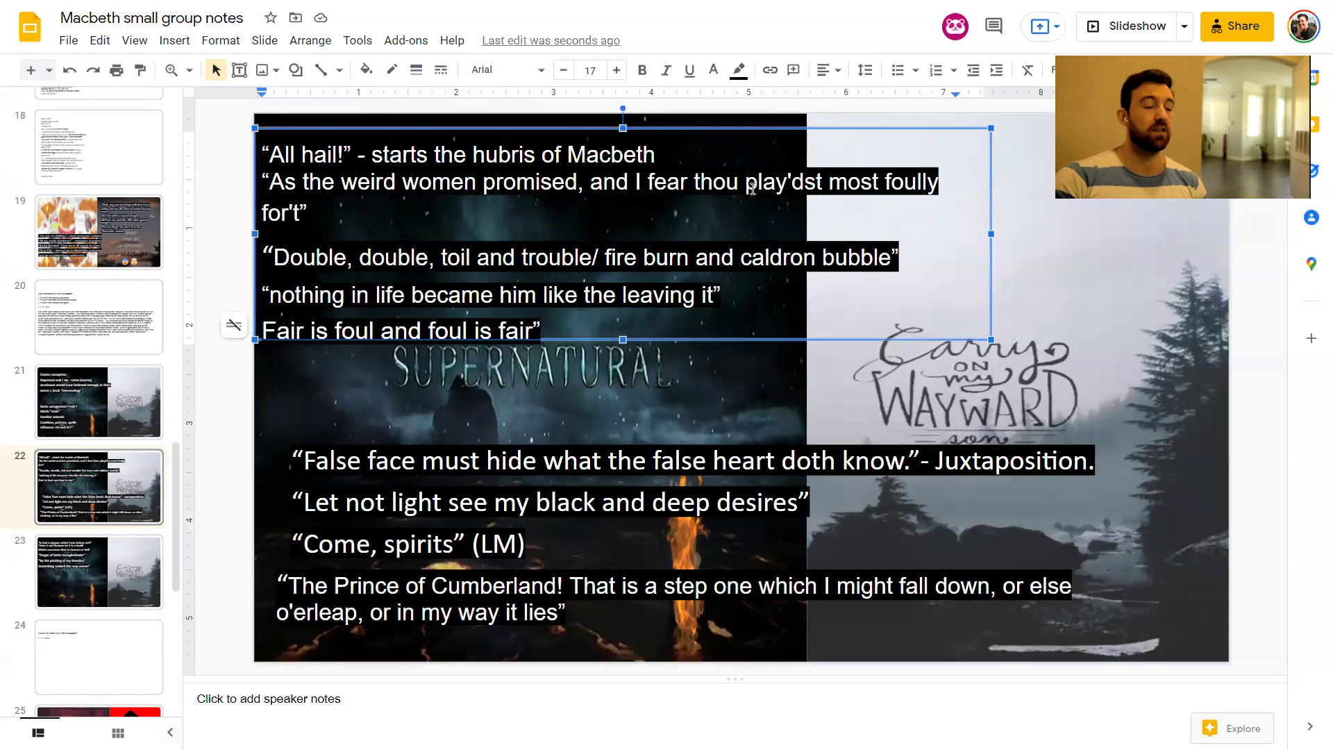
key(Return)
key(Down)
key(Right)
key(Right)
key(Right)
key(Right)
key(Right)
key(Right)
key(Right)
key(Right)
key(Right)
key(Right)
key(Right)
key(Right)
key(Right)
key(Right)
key(Right)
key(Right)
key(Right)
key(Right)
key(Right)
key(Right)
key(Right)
key(Right)
key(Right)
key(Right)
key(Right)
key(Right)
key(Right)
key(Right)
key(Right)
key(Right)
key(Right)
key(Right)
key(Right)
key(Return)
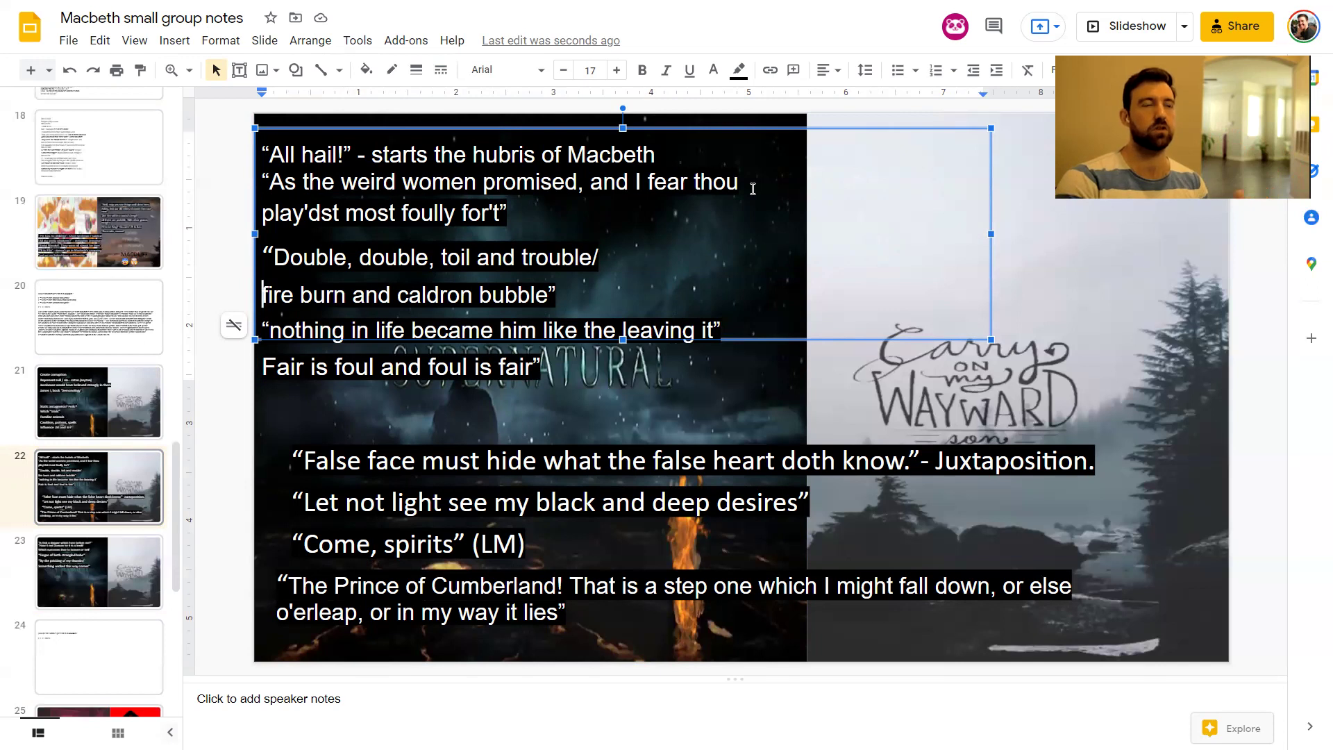
Append ' - Banquo RESISTS' to the weird women quote and narrow the box to the image edge
triple_click(422, 193)
key(Down)
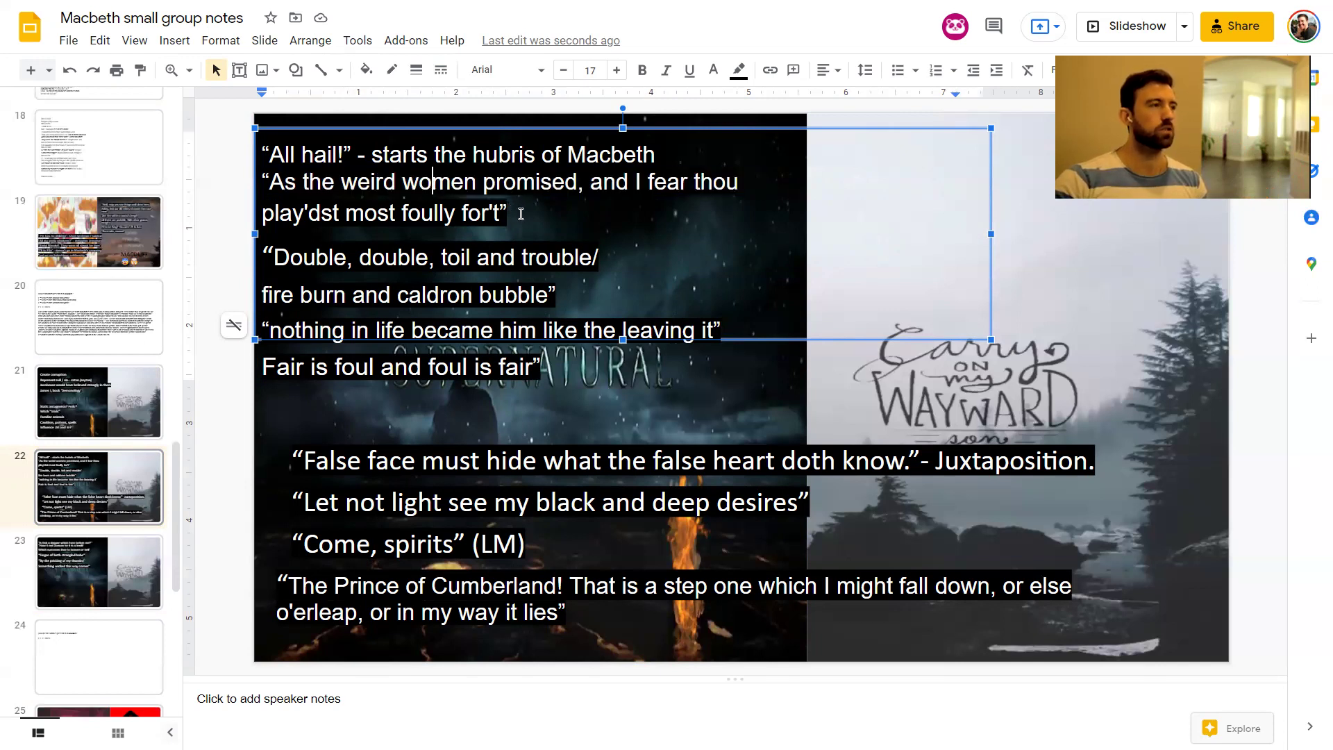
key(ctrl+shift+Up)
click(384, 183)
drag(345, 186, 477, 184)
click(519, 213)
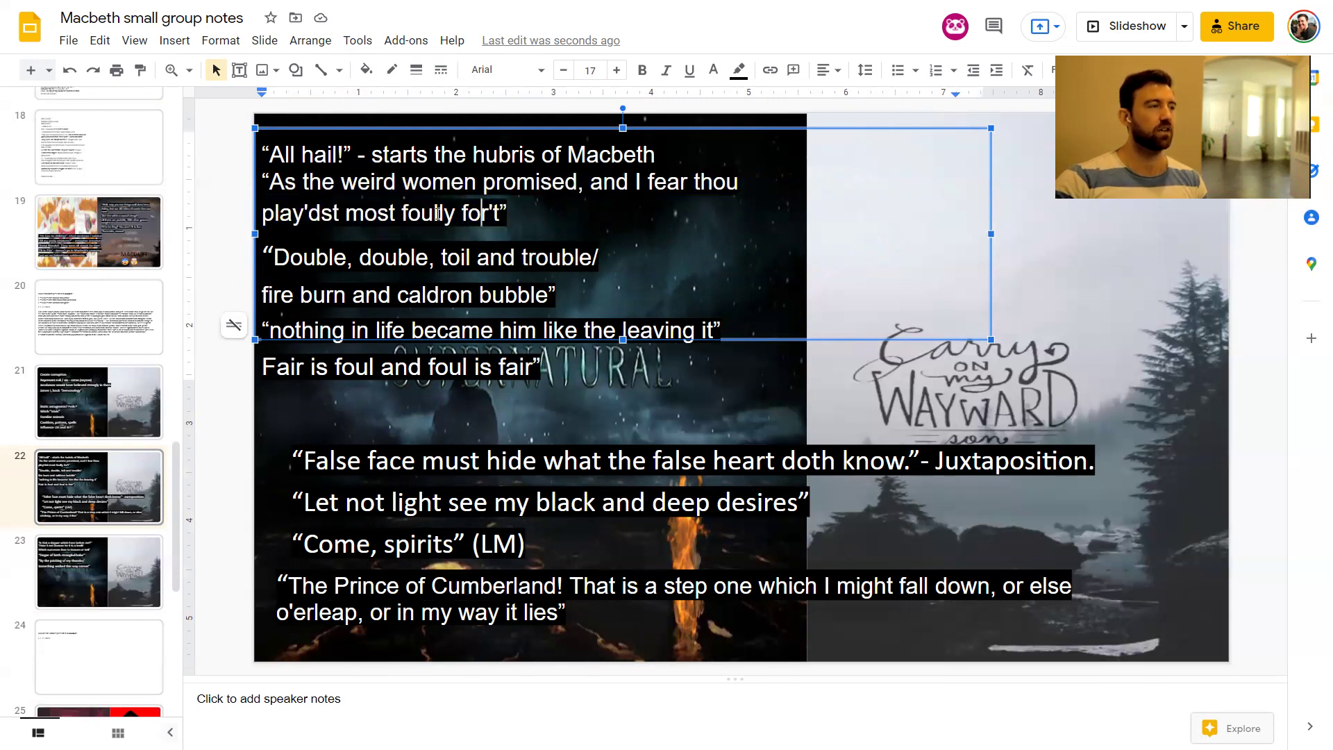
key(shift+Right)
shift+click(261, 182)
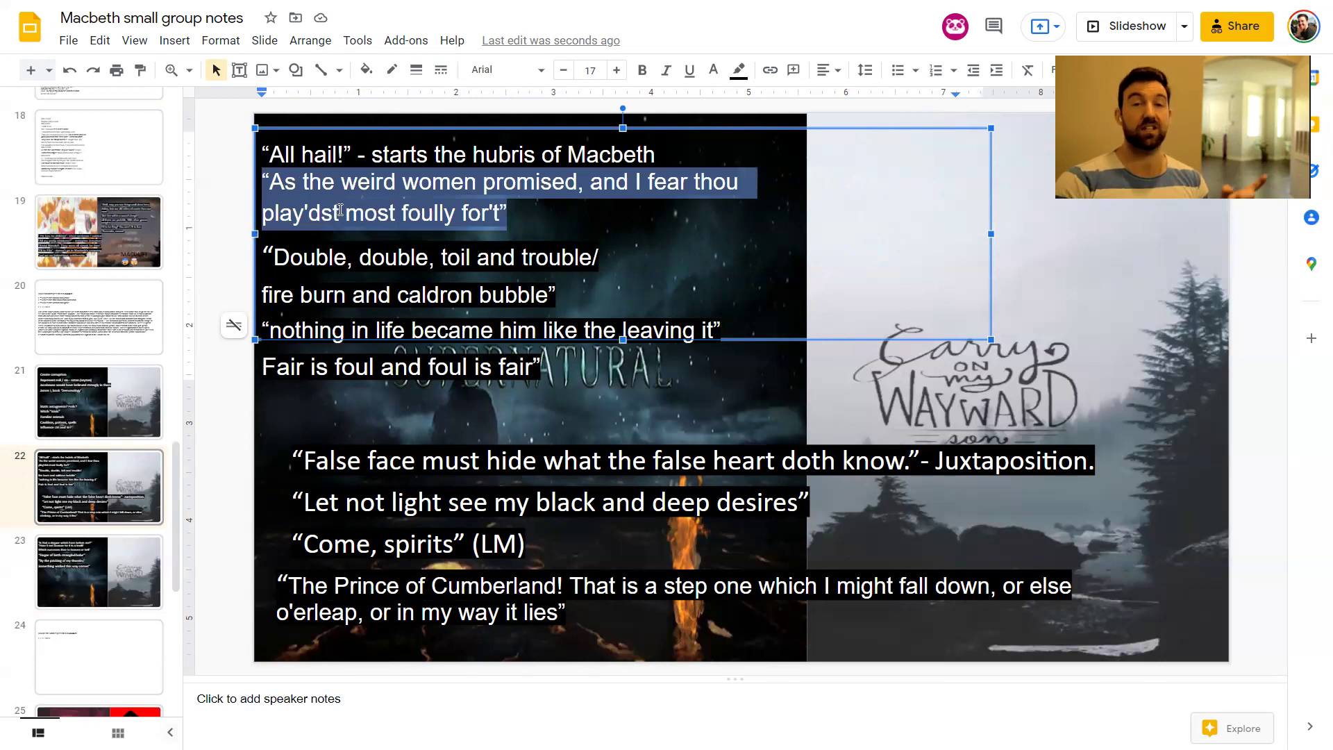
key(Right)
text(- Ban)
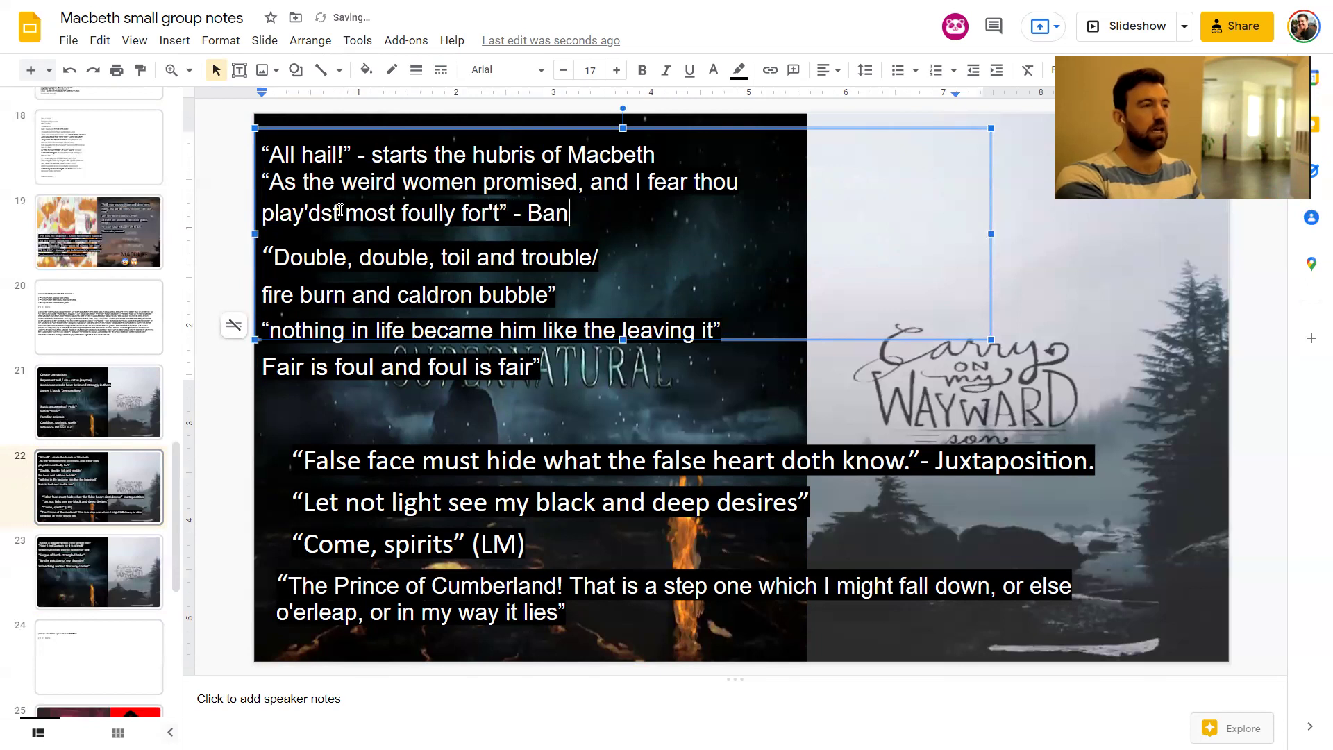
text(quo RESISTS)
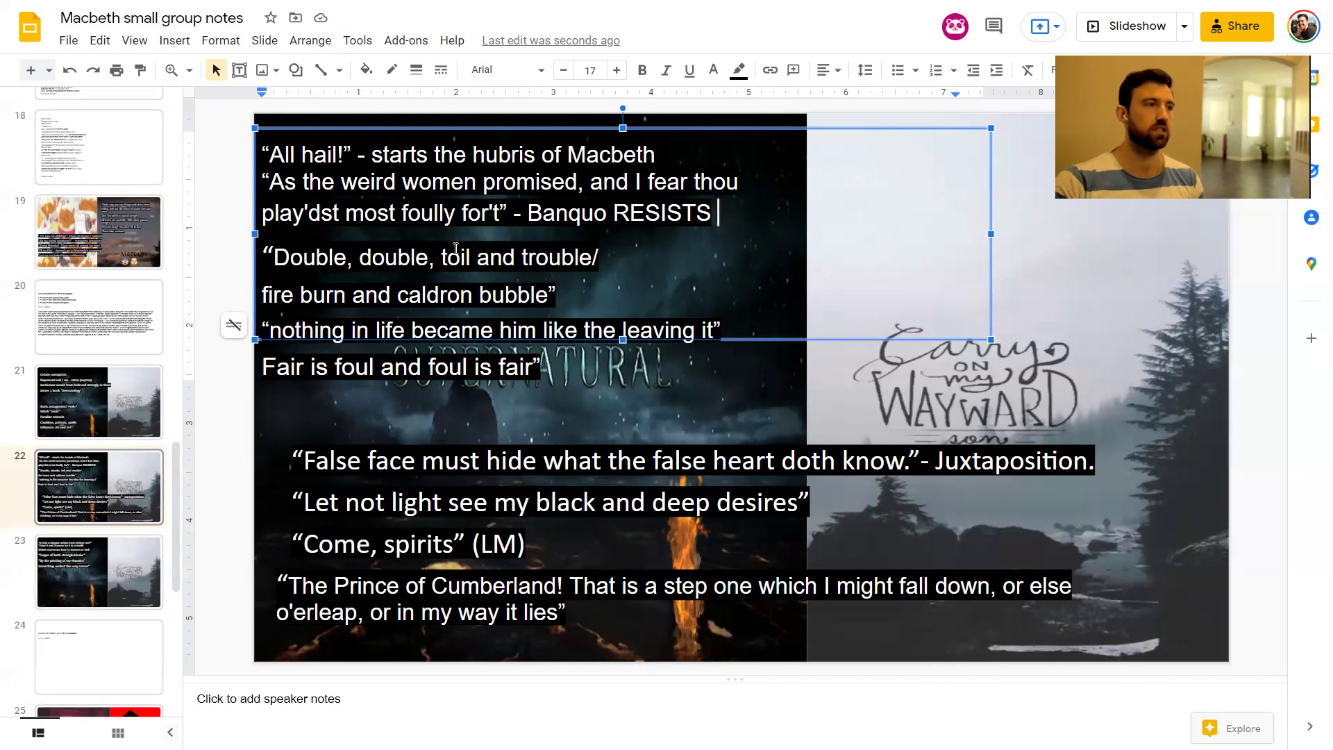
drag(992, 235, 799, 261)
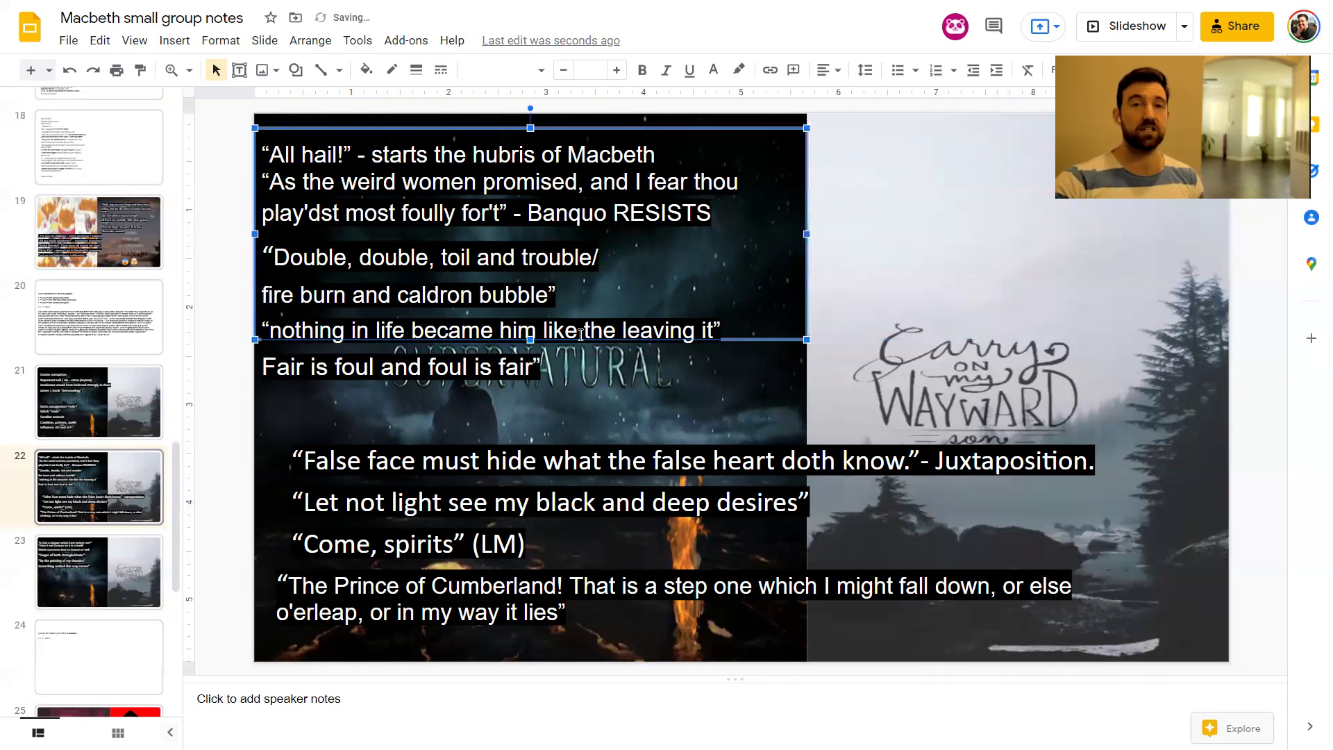
Stretch the quote box over 'Fair is foul' and add ' - chant like' after the caldron line
drag(530, 340, 532, 394)
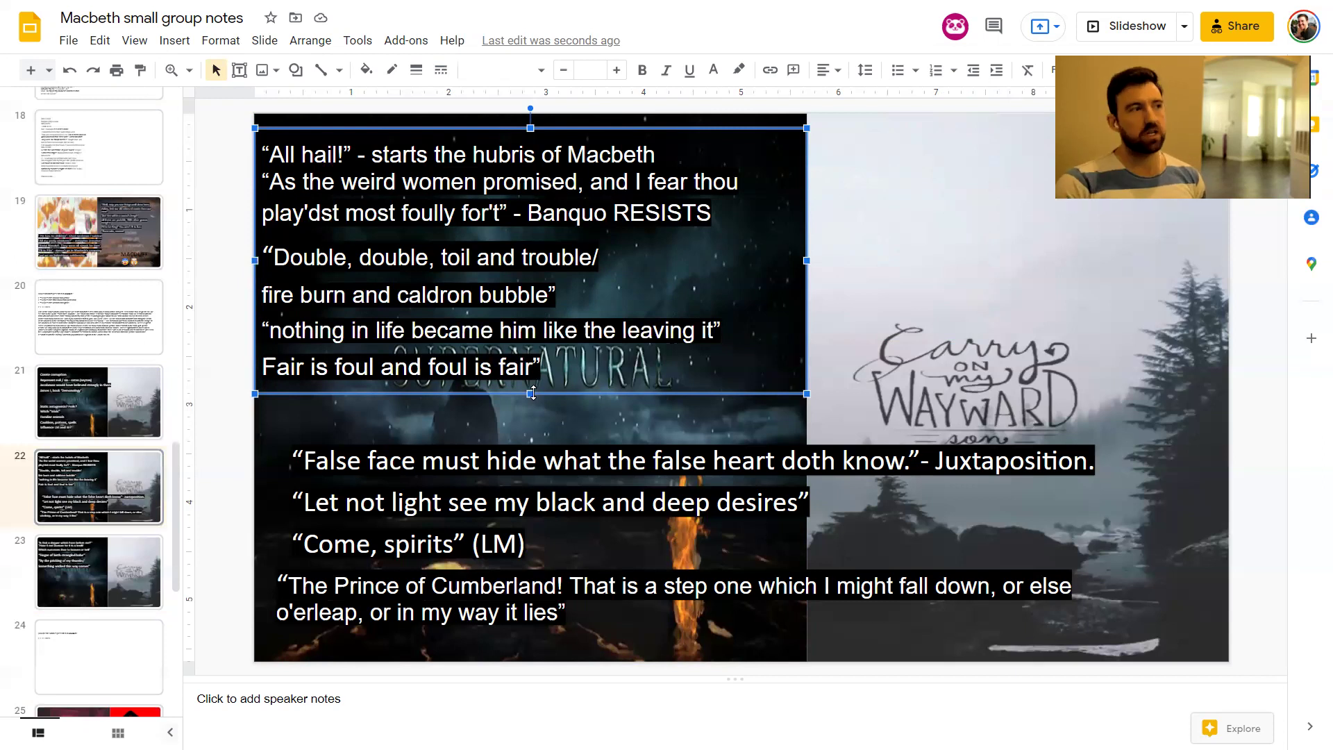
click(448, 264)
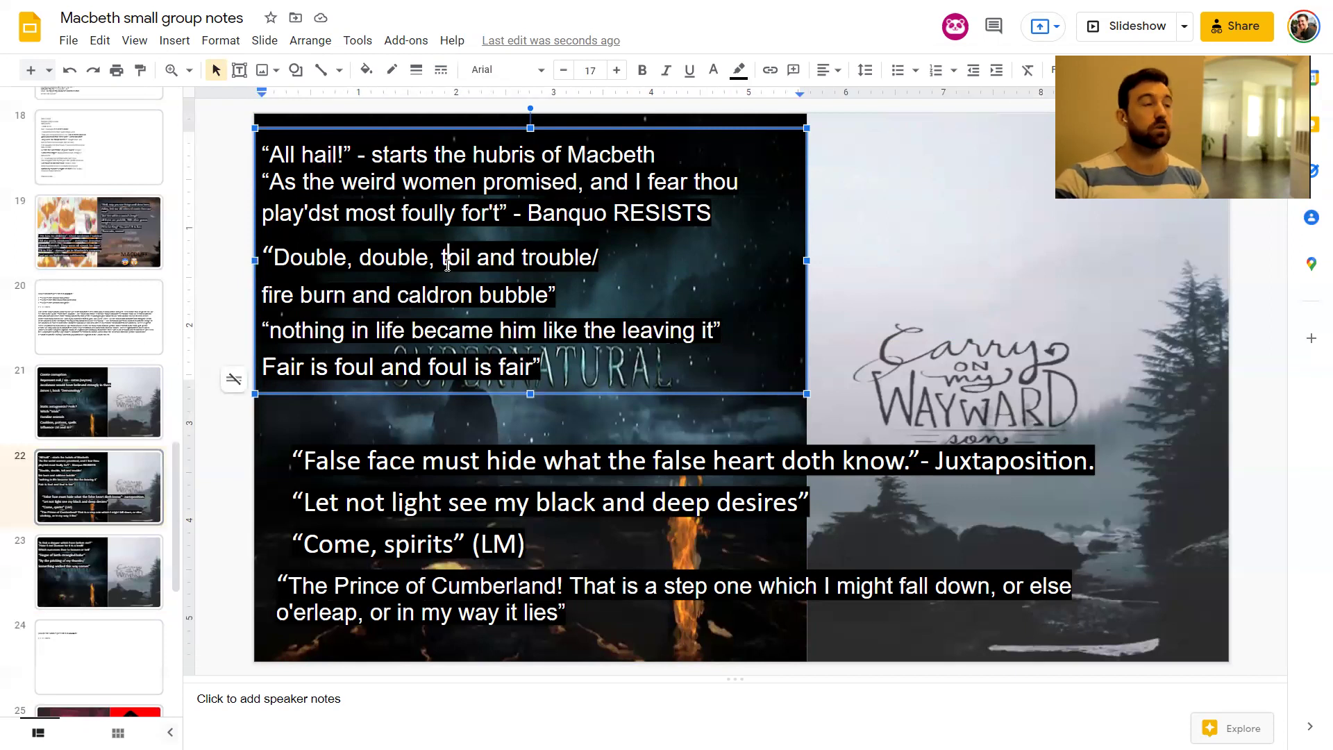
drag(264, 256, 632, 303)
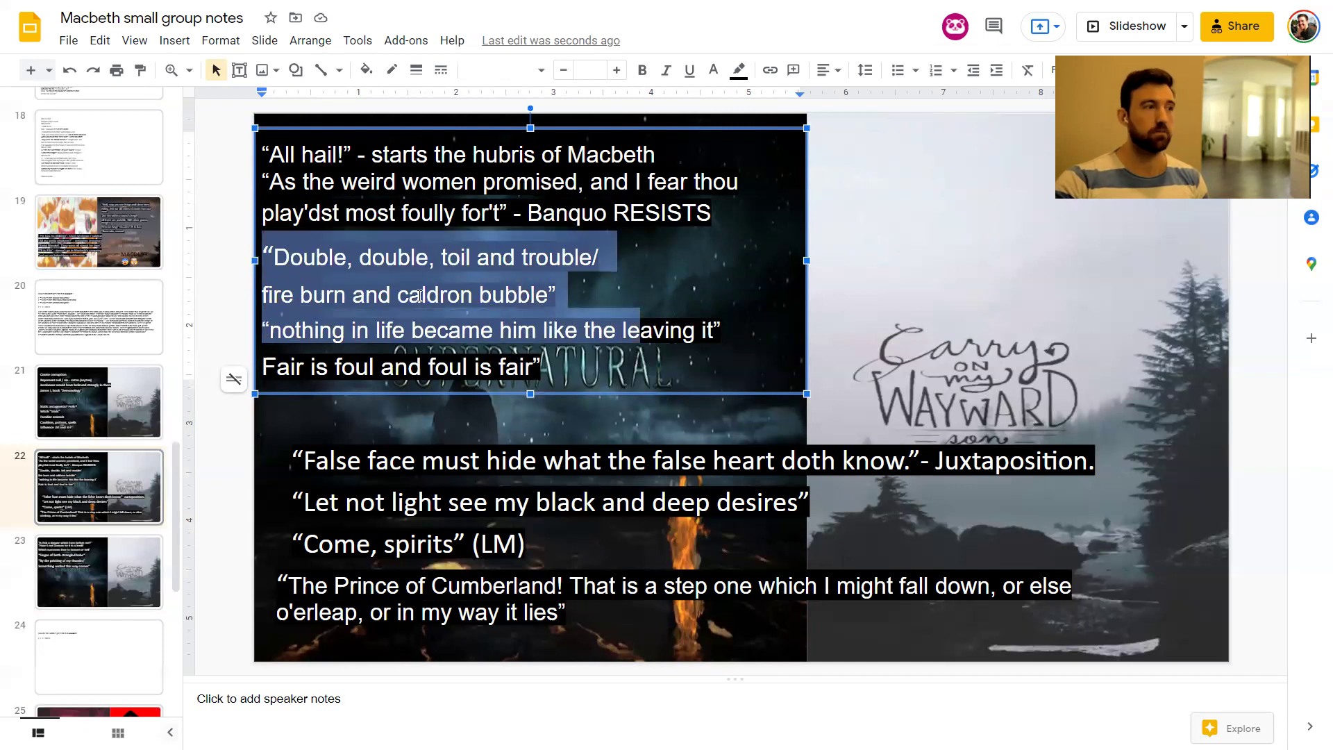
click(363, 264)
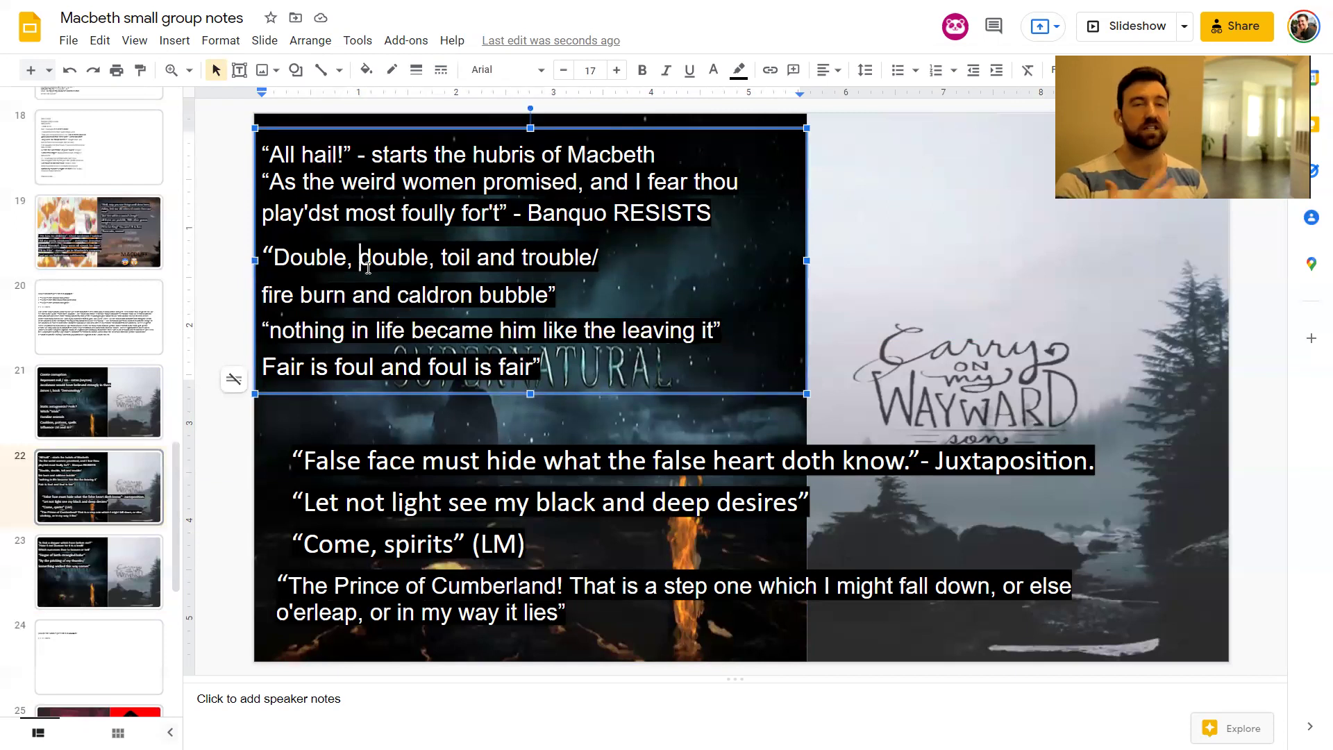
click(610, 297)
text(- chant like)
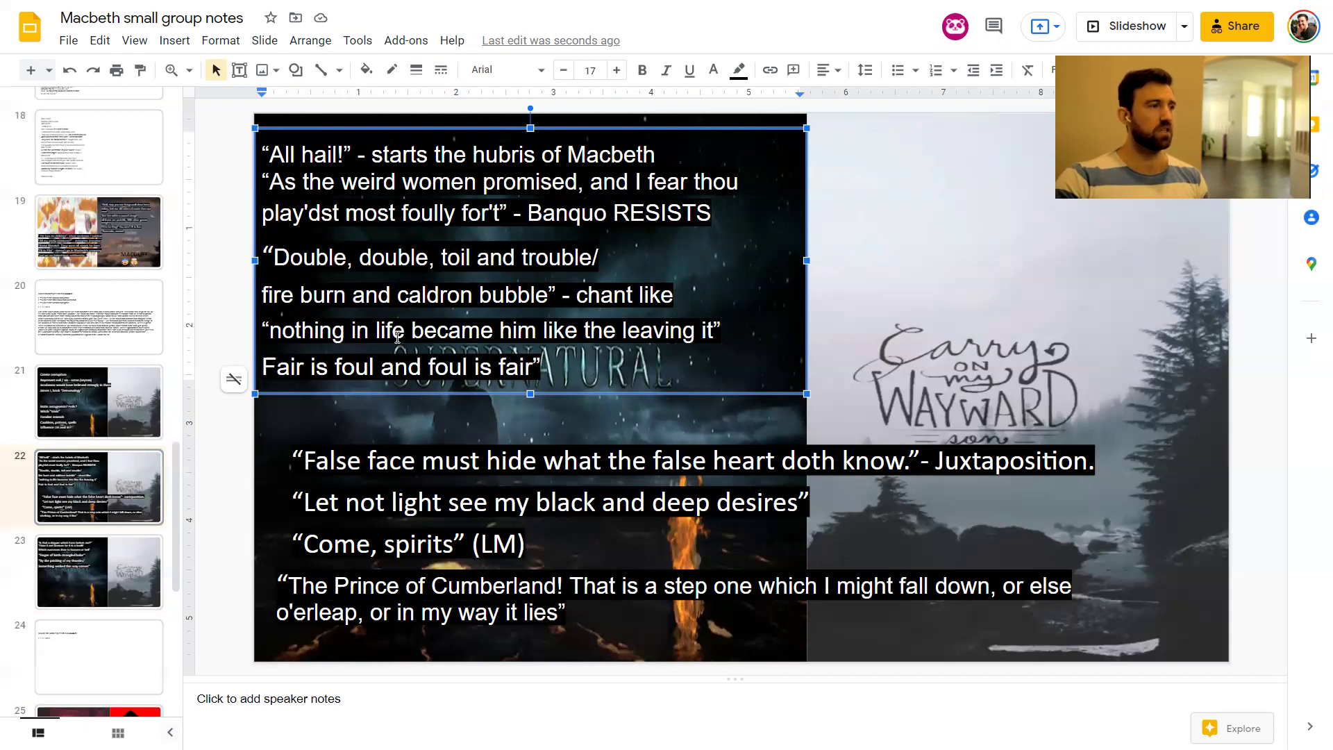
Delete the 'nothing in life' quote and label the quoted Fair is foul line ' - paradox/juxtaposition'
triple_click(397, 338)
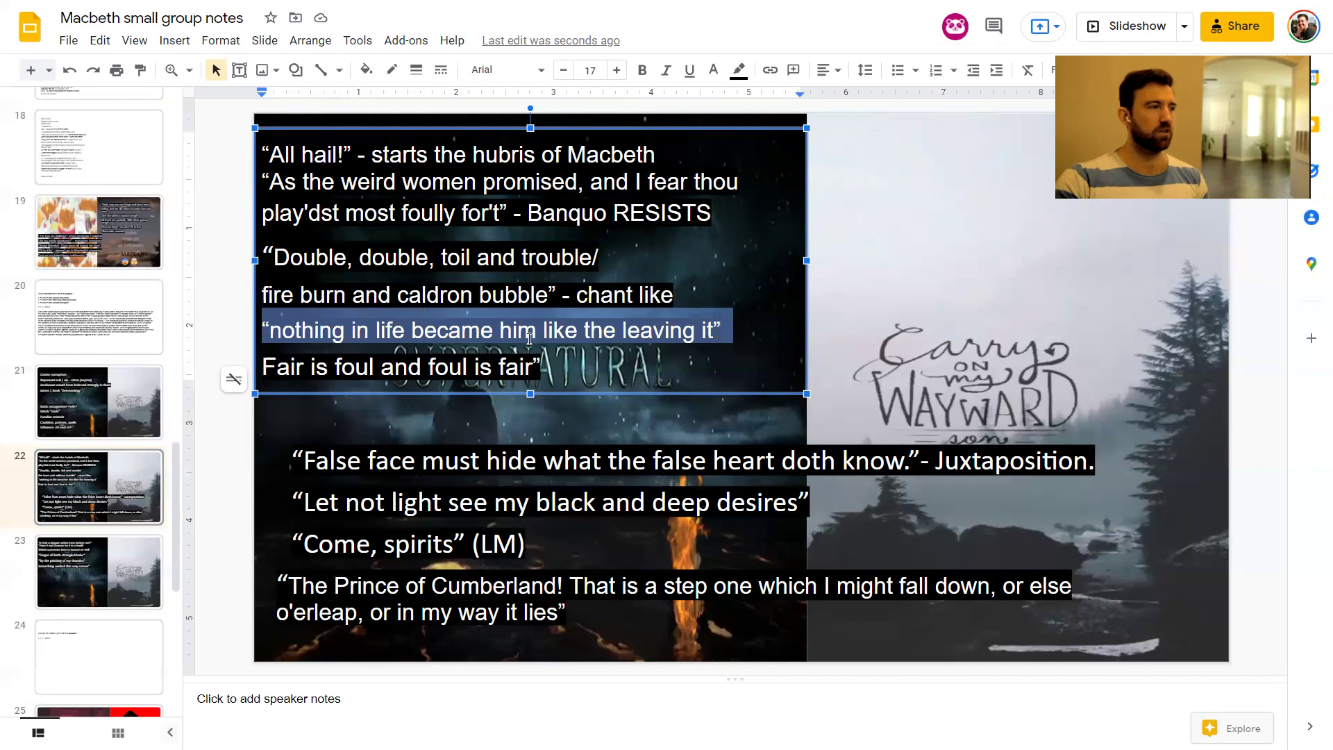
key(BackSpace)
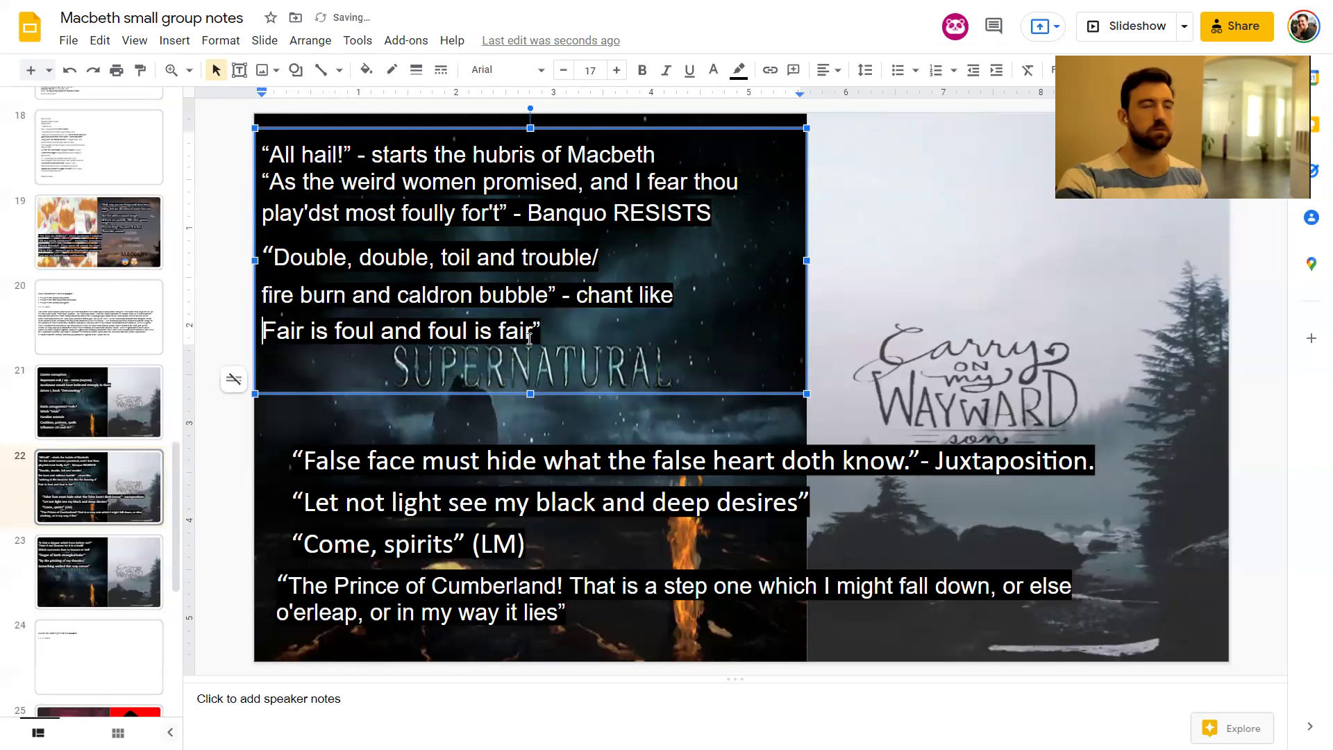
text(")
key(ctrl+Right)
key(ctrl+Right)
key(ctrl+Right)
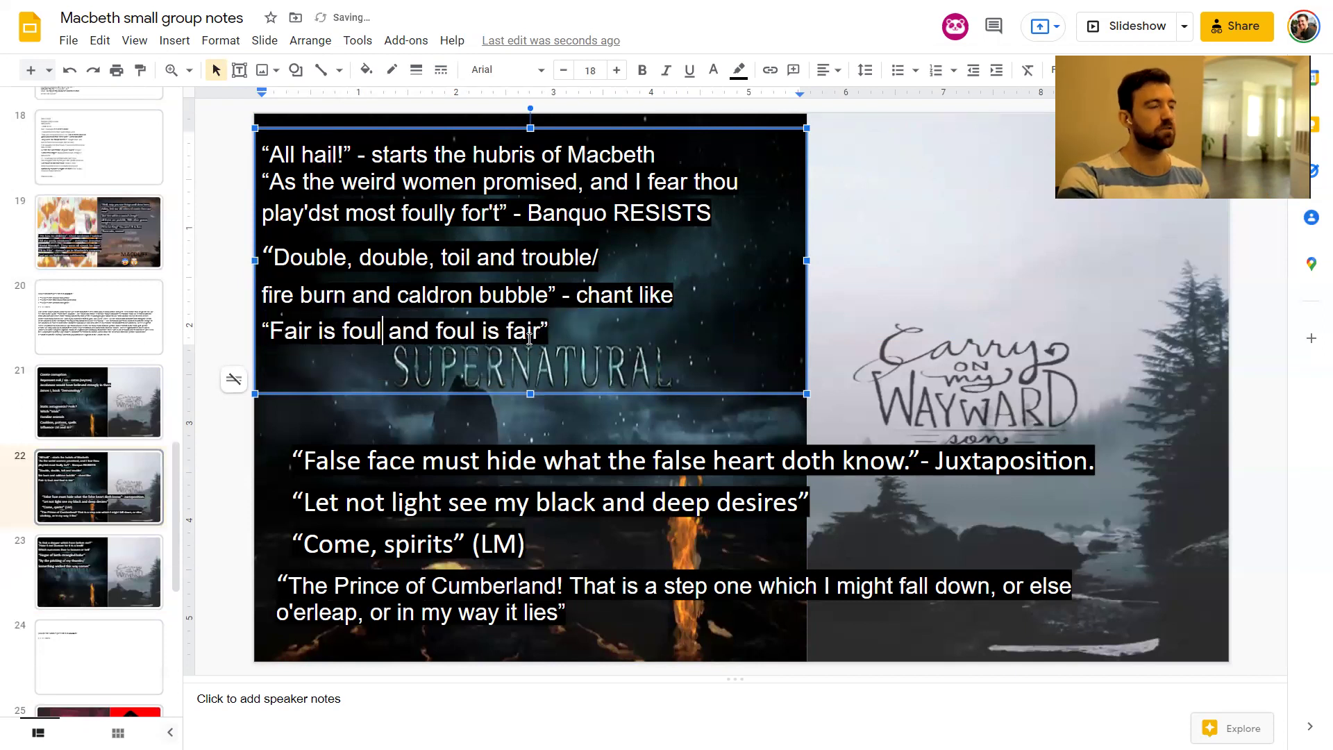
key(ctrl+Right)
key(ctrl+Right)
key(ctrl+Right)
key(ctrl+Right)
text(- )
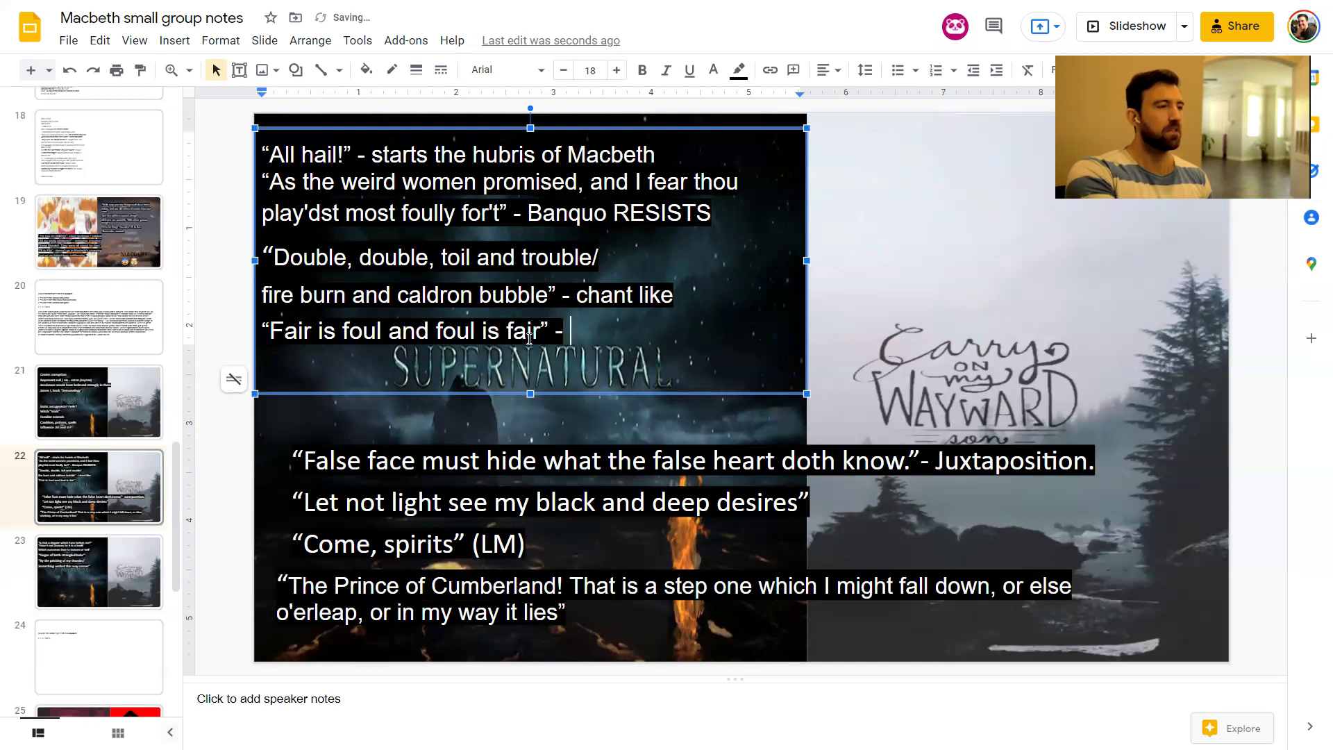
text(parado)
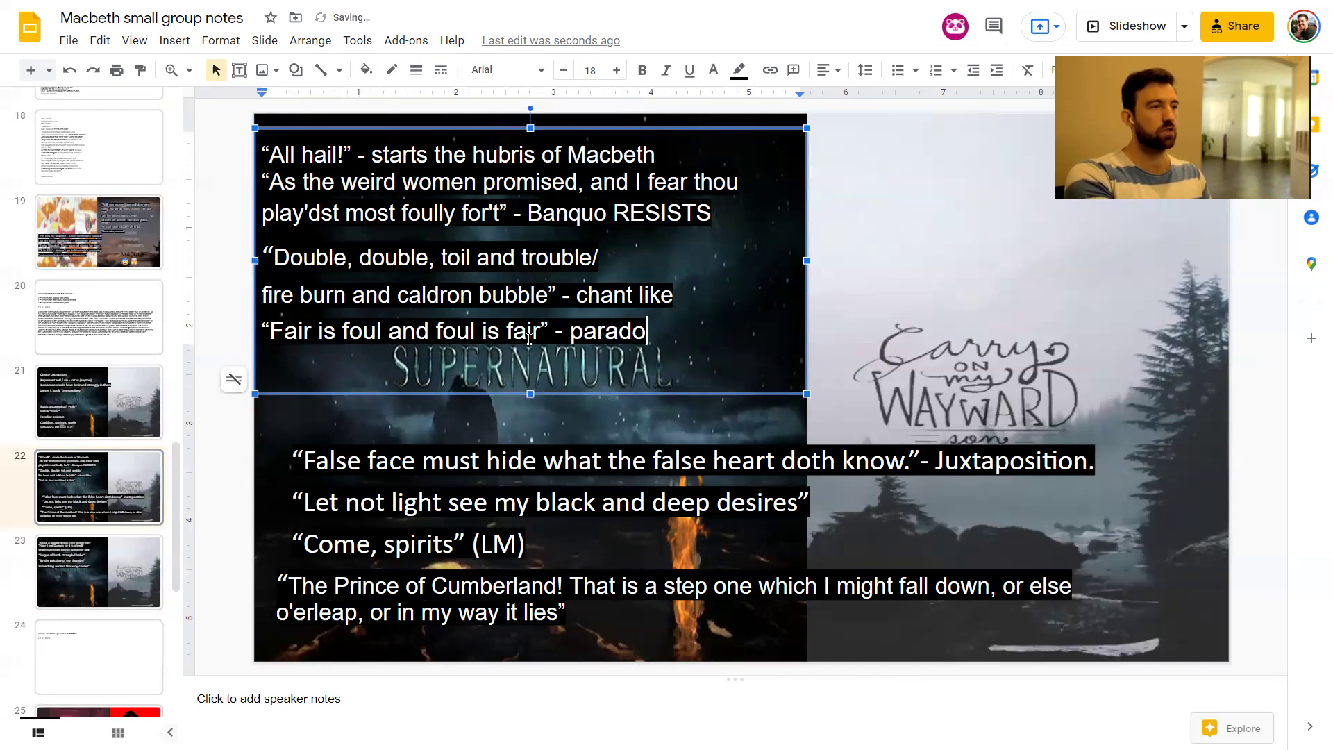
text(x/juxa)
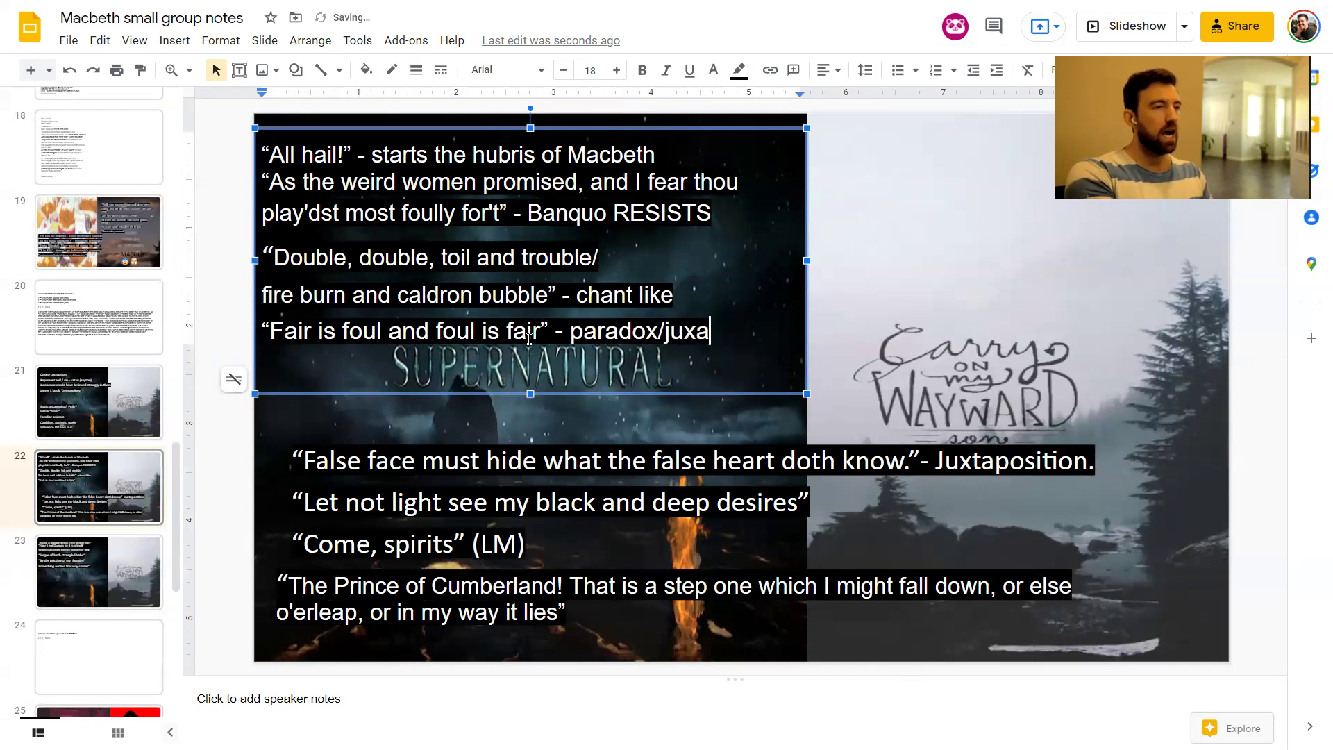
key(BackSpace)
text(tapositio)
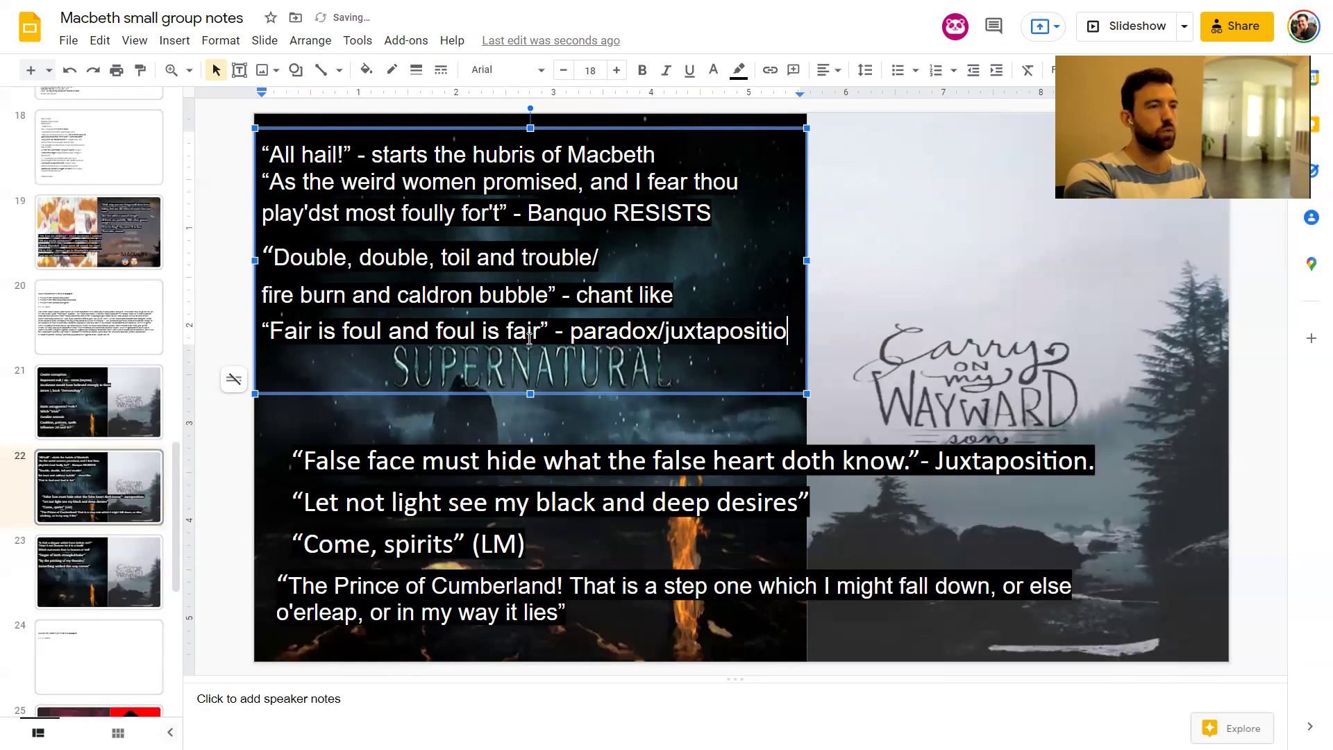
text(n)
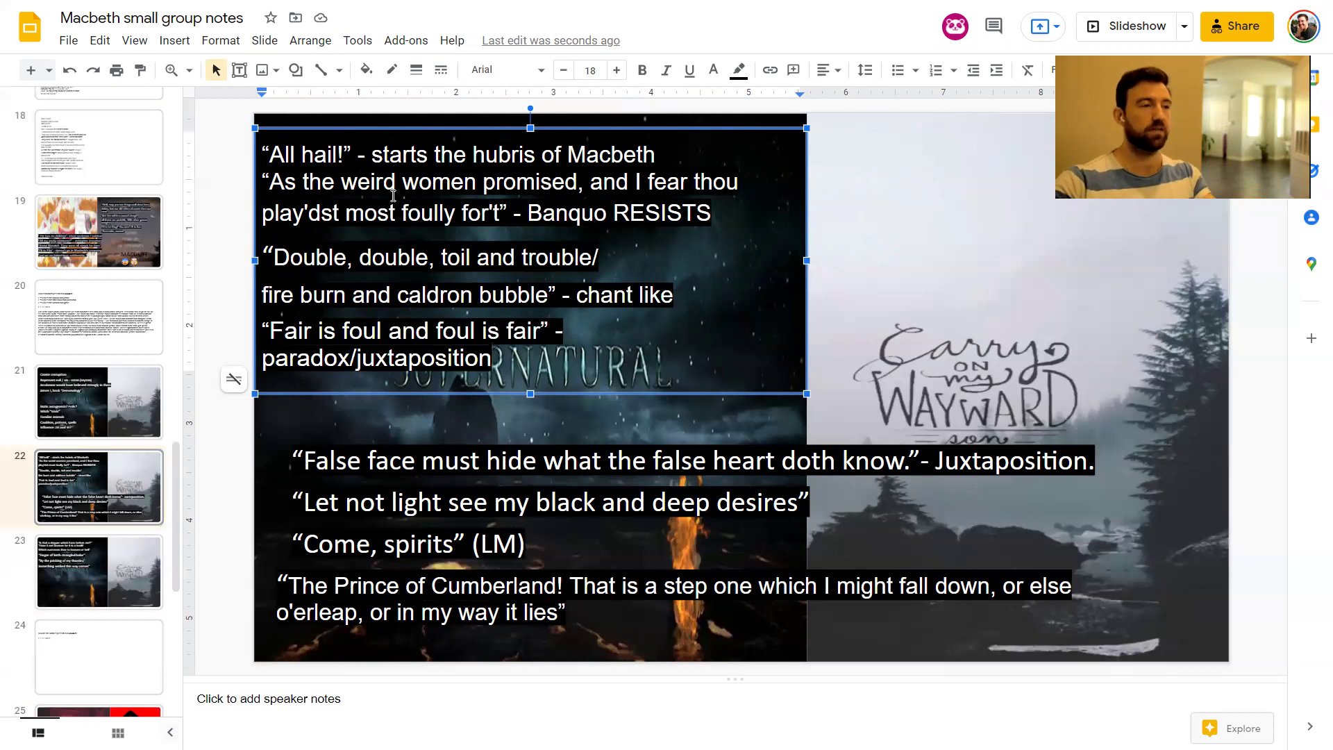
Remove the indents from the lower quote lines and break the first quote before 'heart'
click(291, 461)
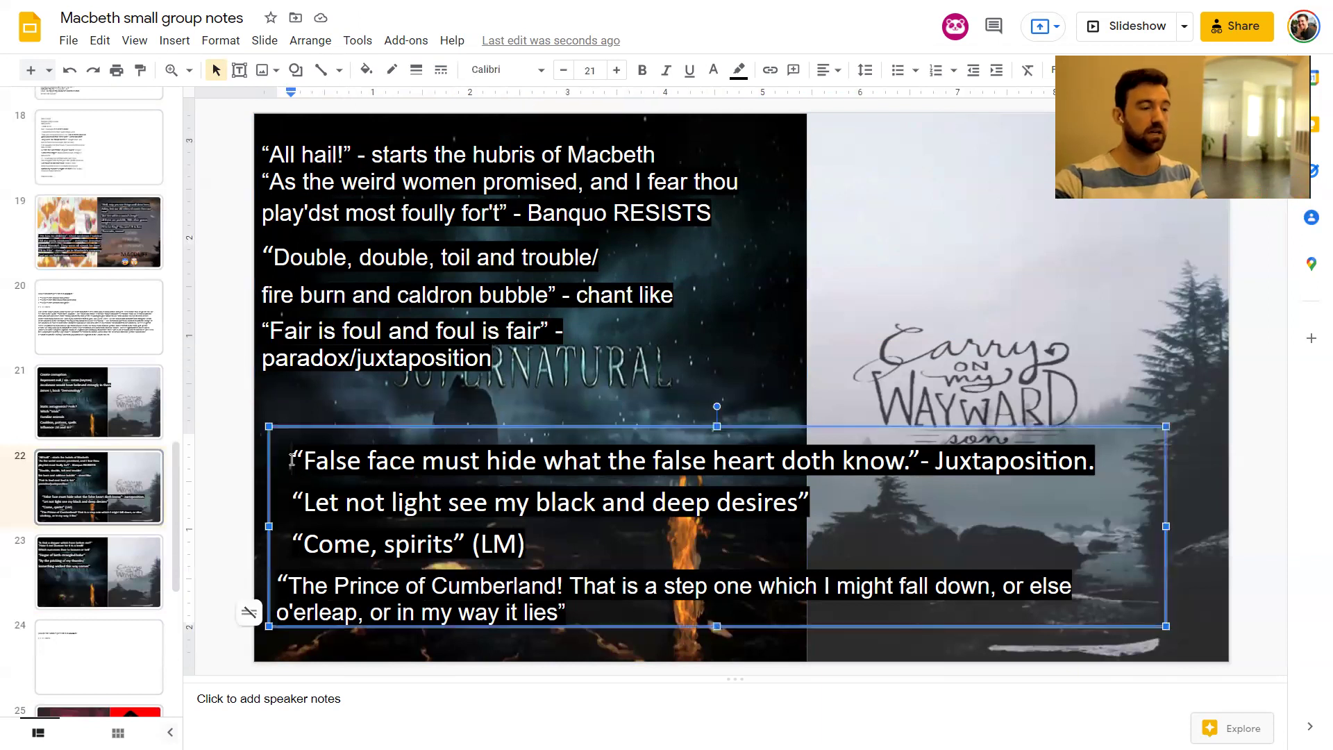
key(BackSpace)
click(297, 504)
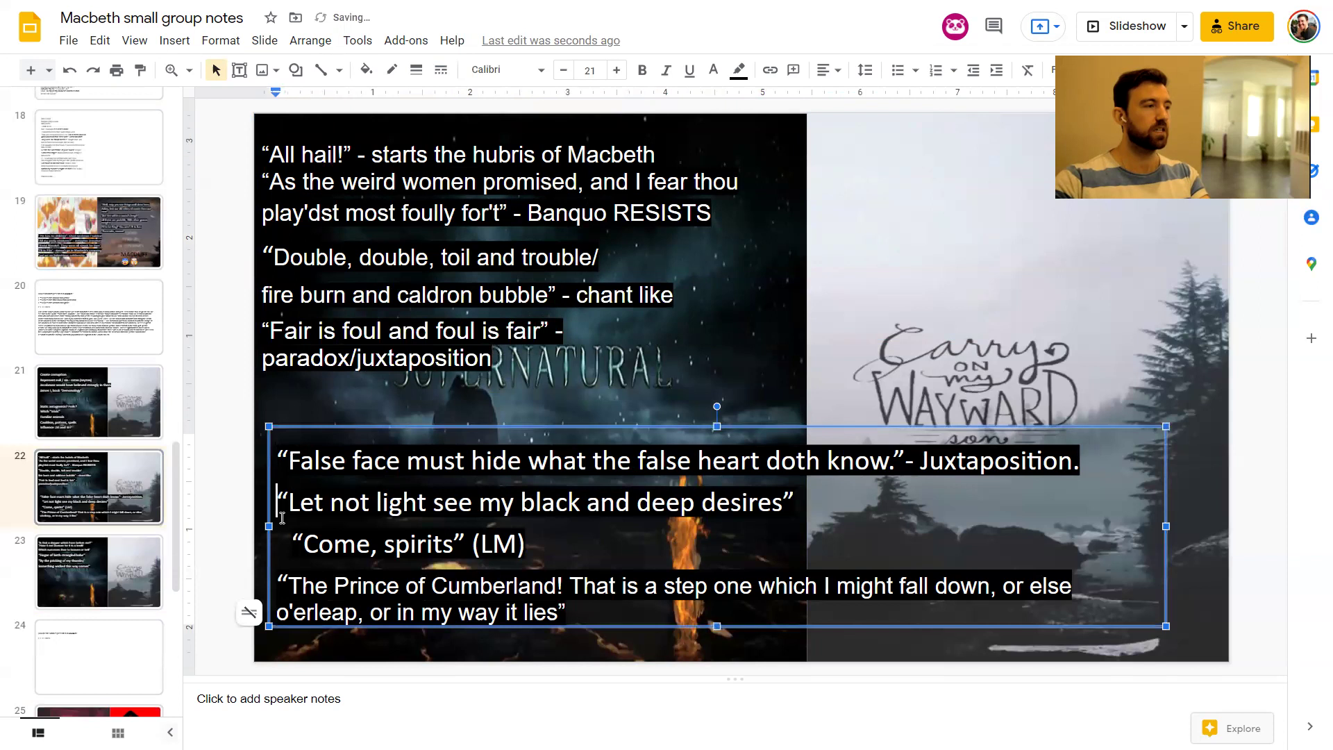
key(BackSpace)
click(293, 535)
key(BackSpace)
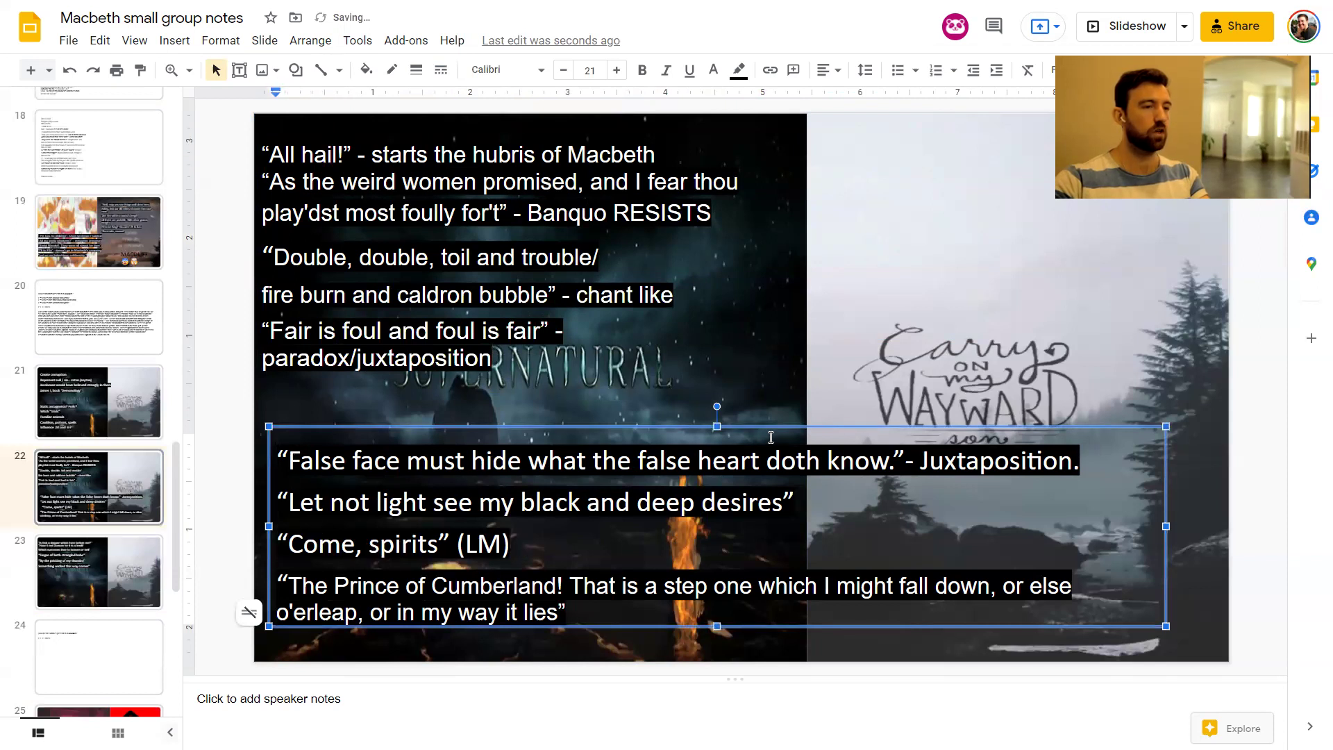
click(698, 462)
key(Return)
Set all the text in the lower quotes box to 14-point
click(358, 256)
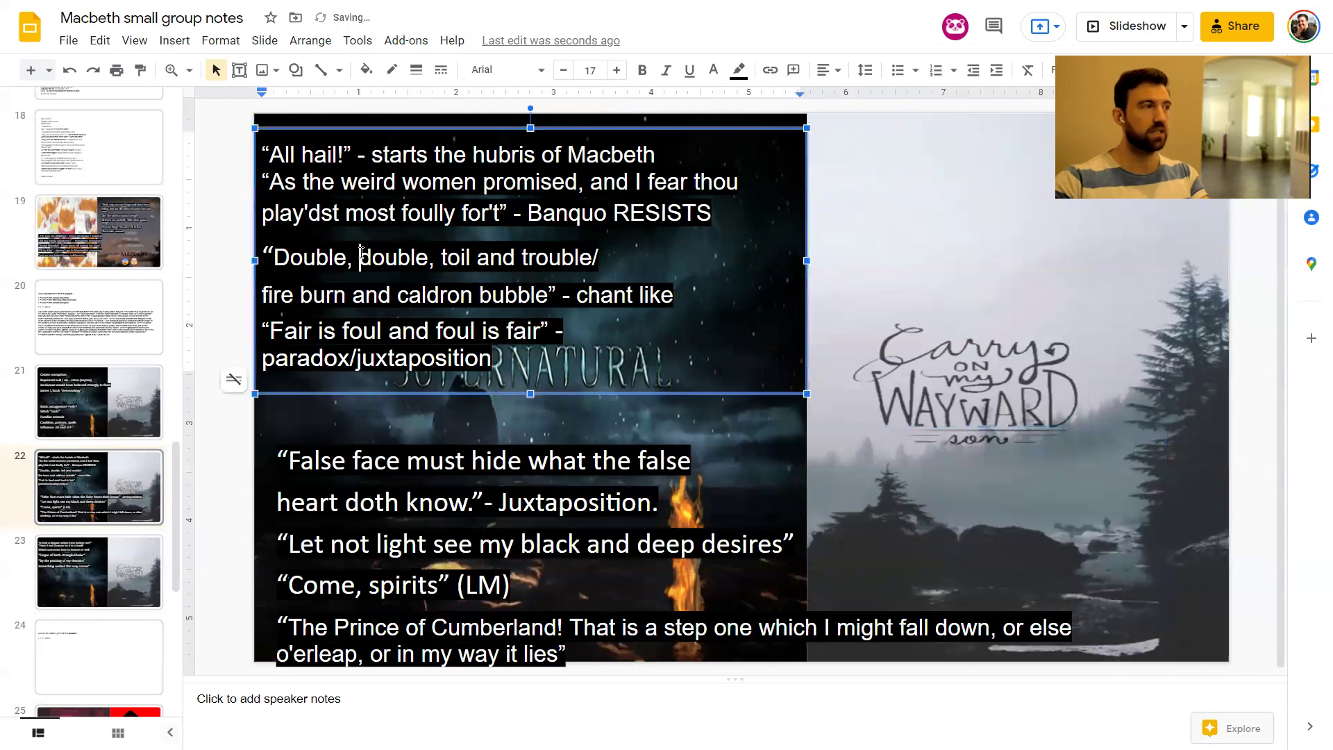
click(386, 484)
triple_click(386, 484)
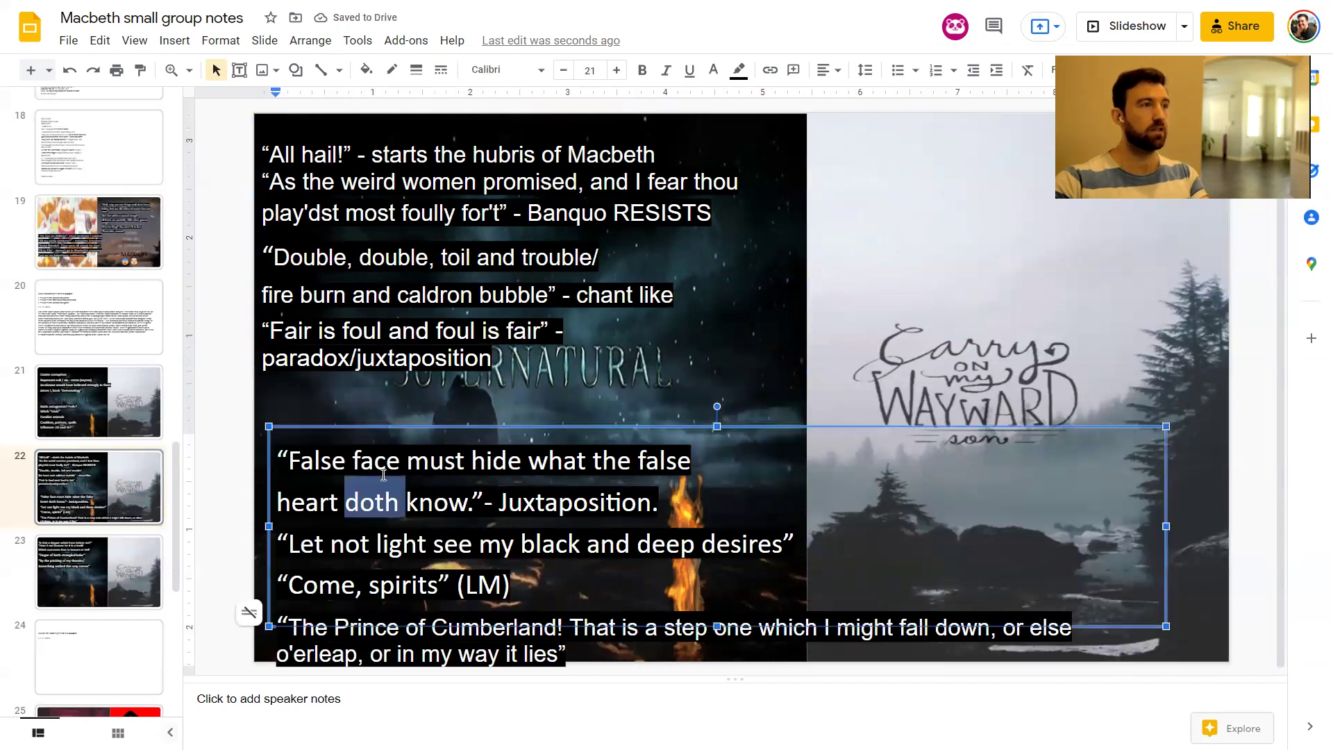
click(385, 479)
key(ctrl+a)
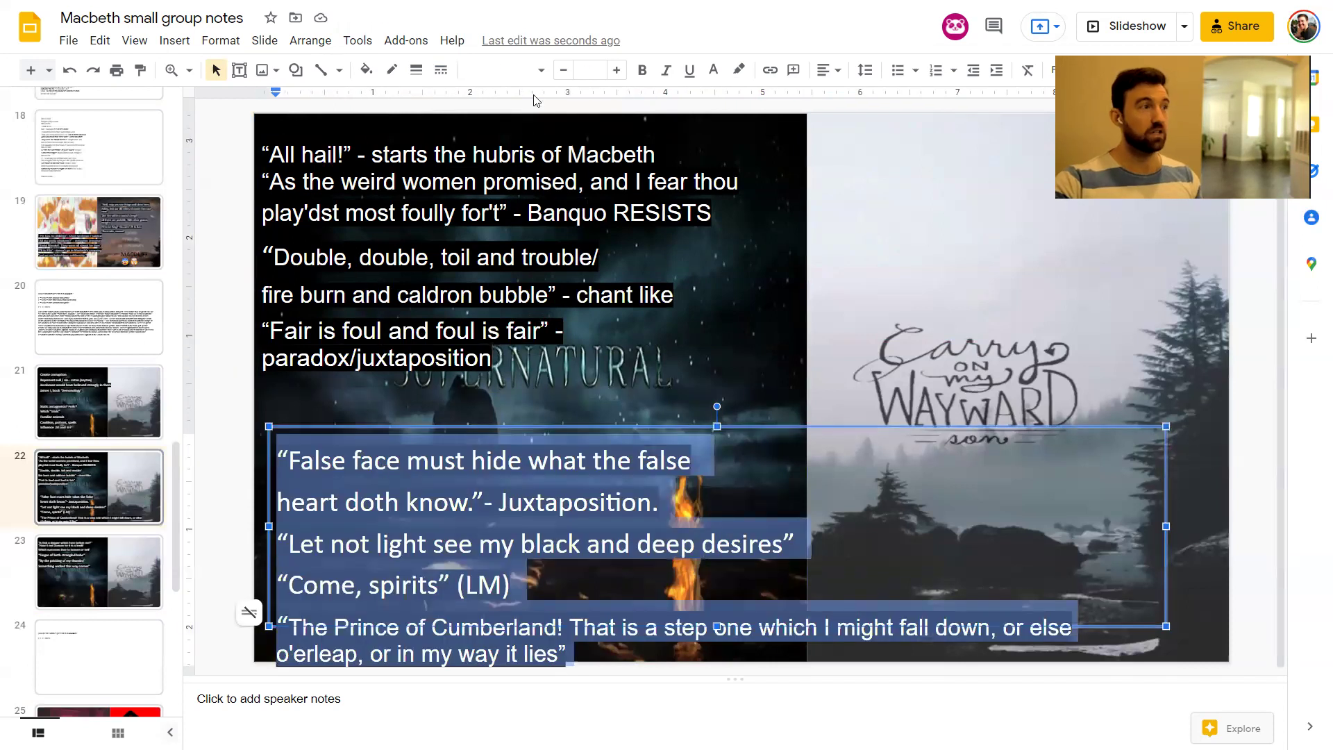
click(590, 69)
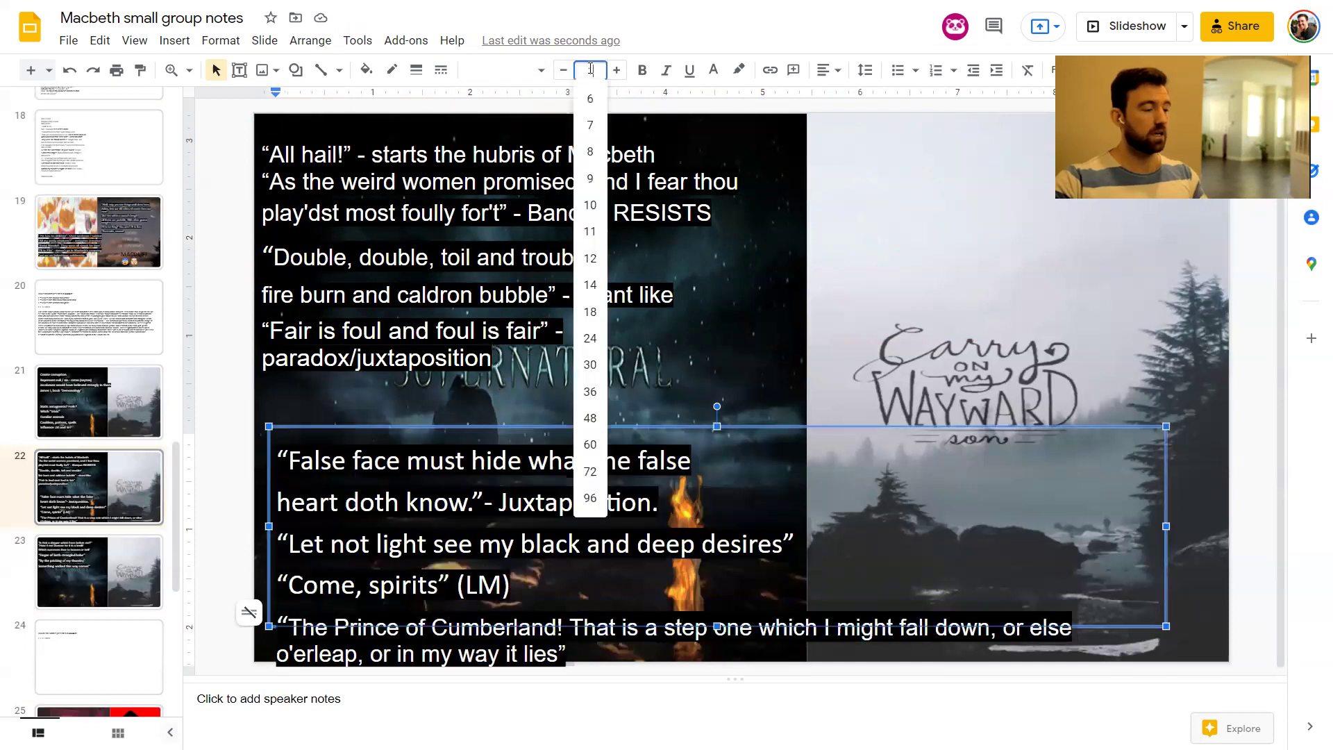
text(14)
key(Return)
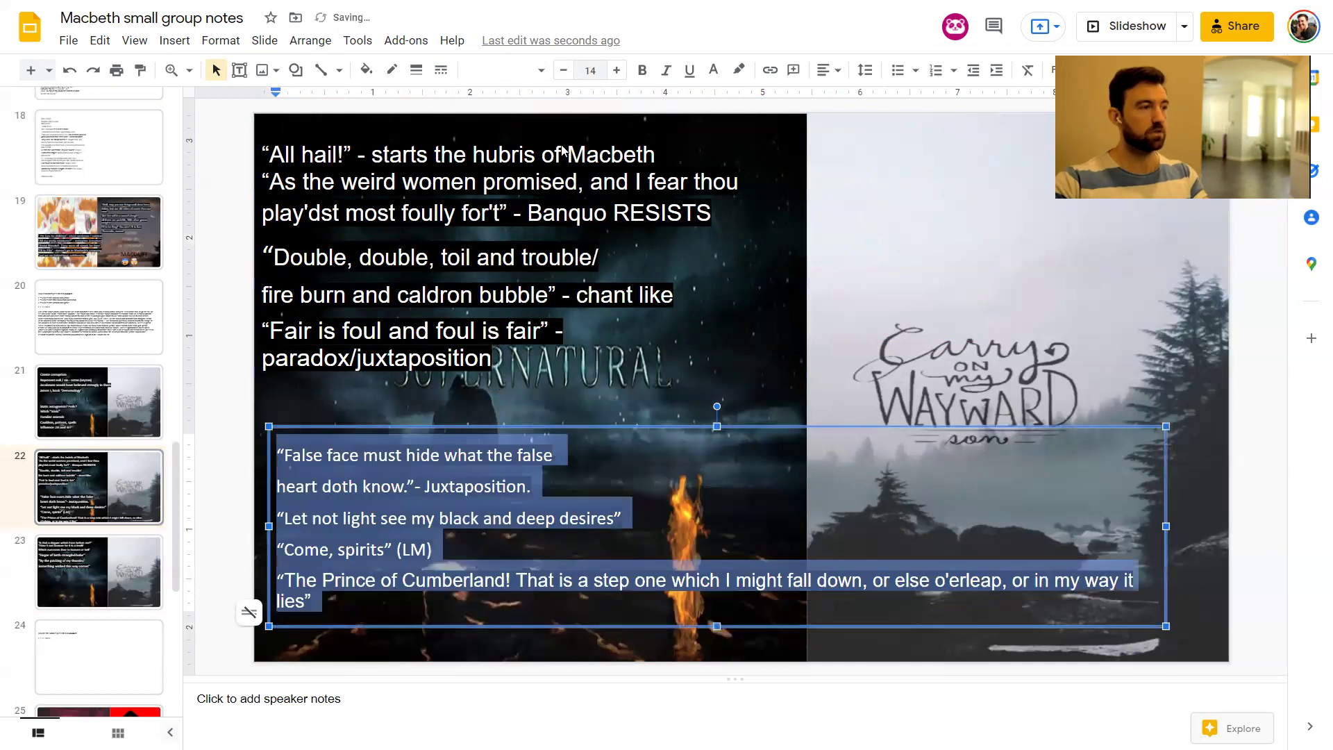
Break the Prince of Cumberland quote before 'might' and change 'Juxtaposition.' to 'Juxtaposition - deception and lies.'
click(580, 479)
click(731, 572)
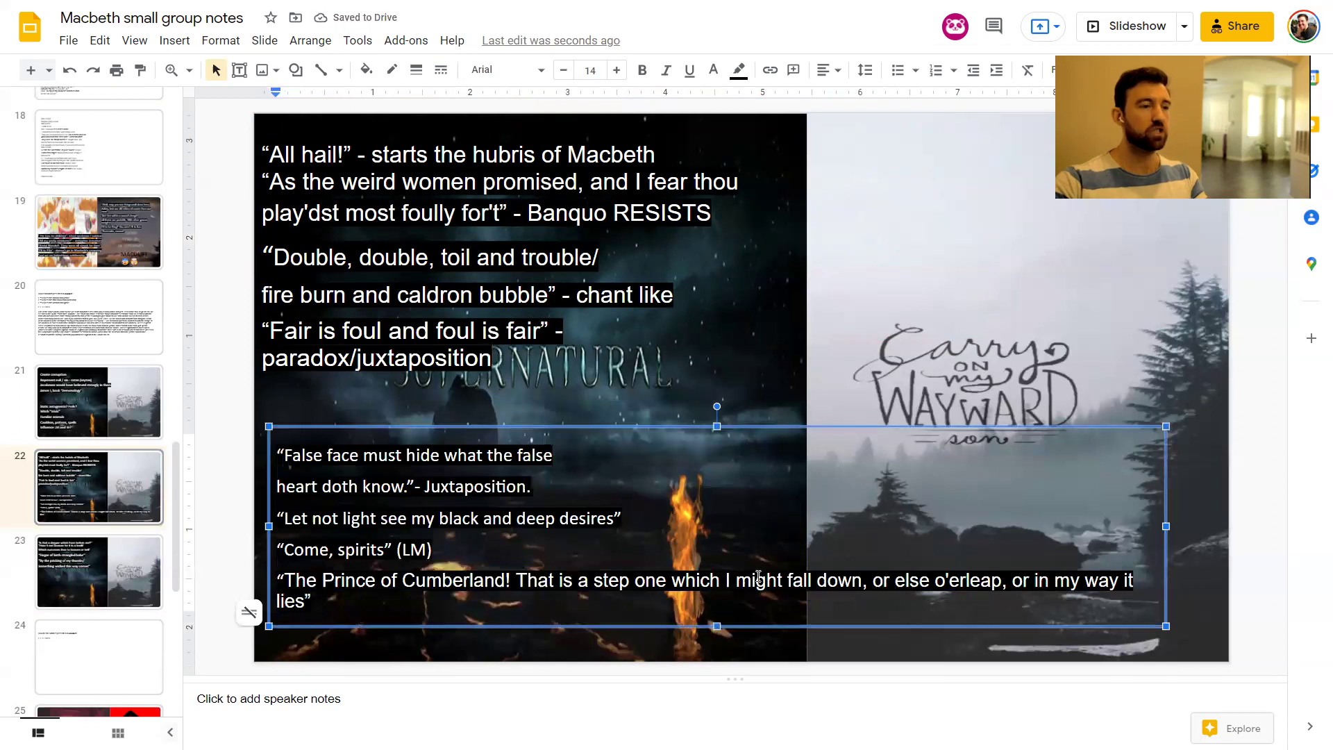
key(Return)
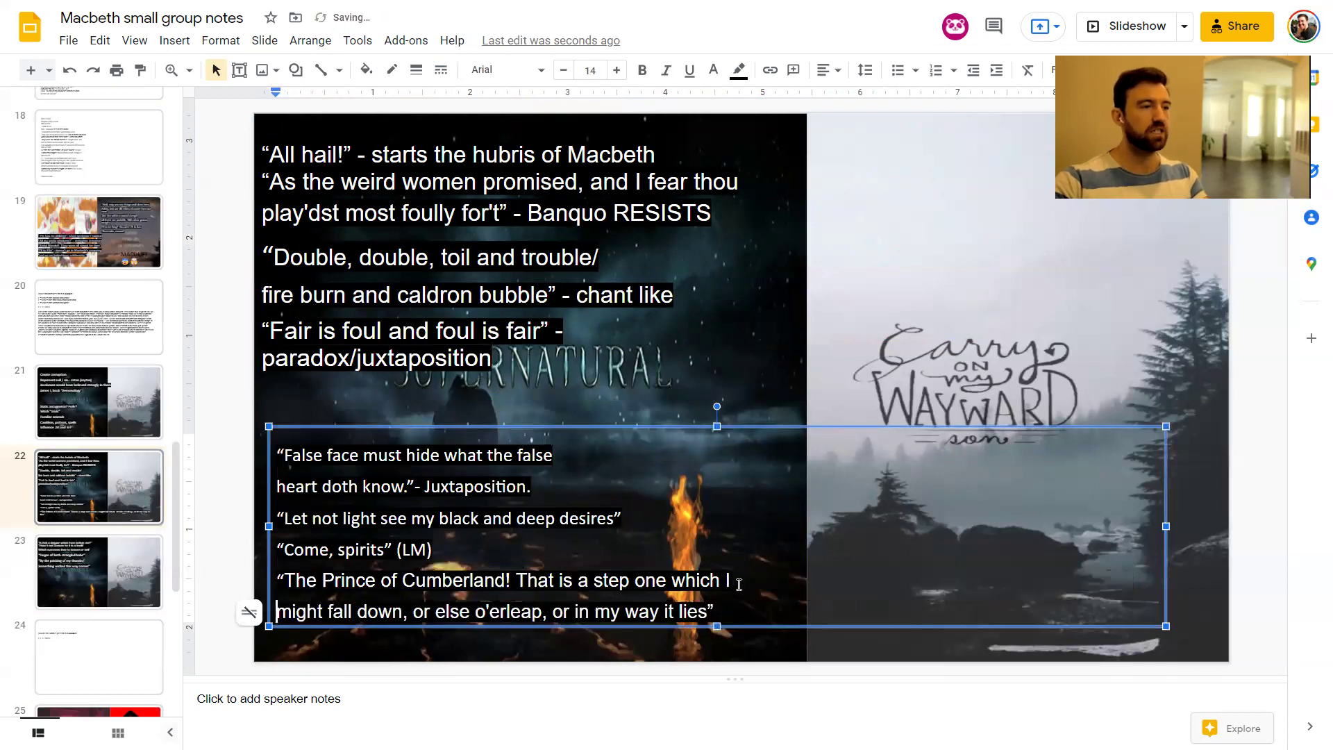
click(572, 492)
key(BackSpace)
text(- decisio)
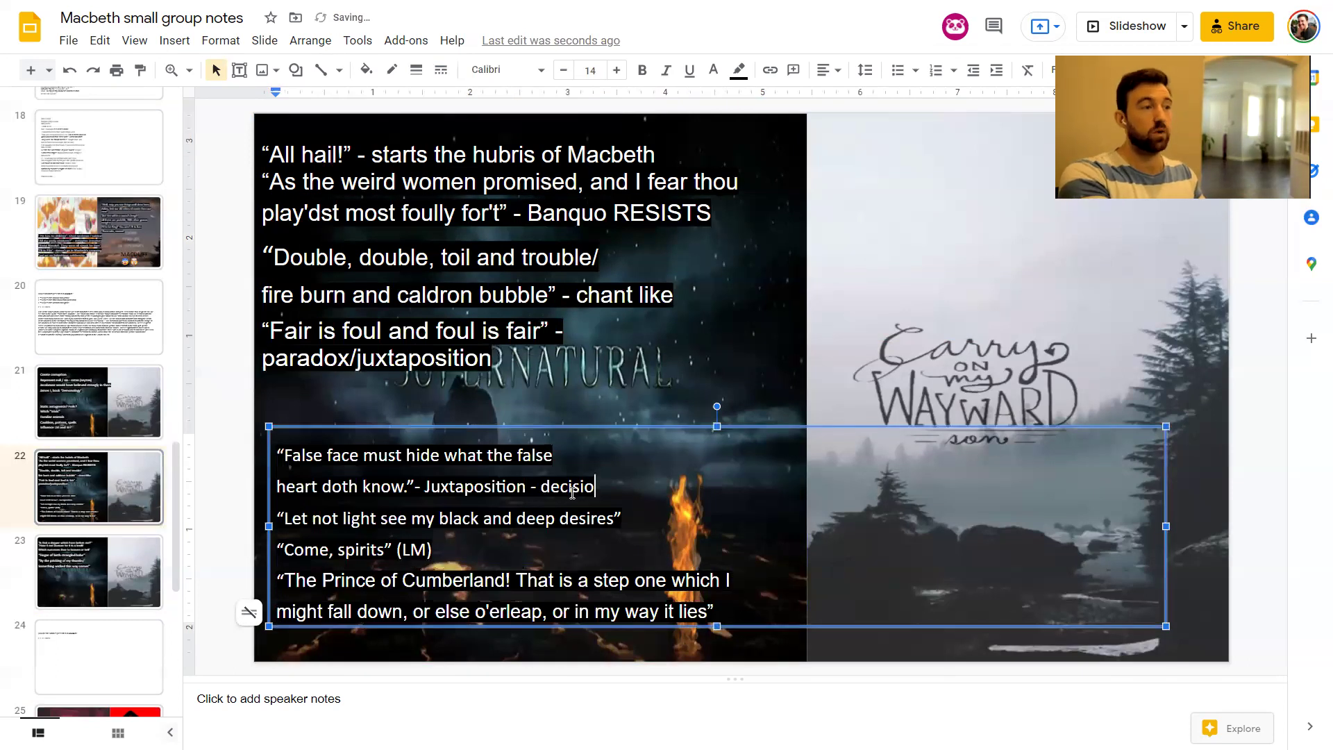
key(BackSpace)
key(BackSpace)
key(BackSpace)
key(BackSpace)
text(eption an)
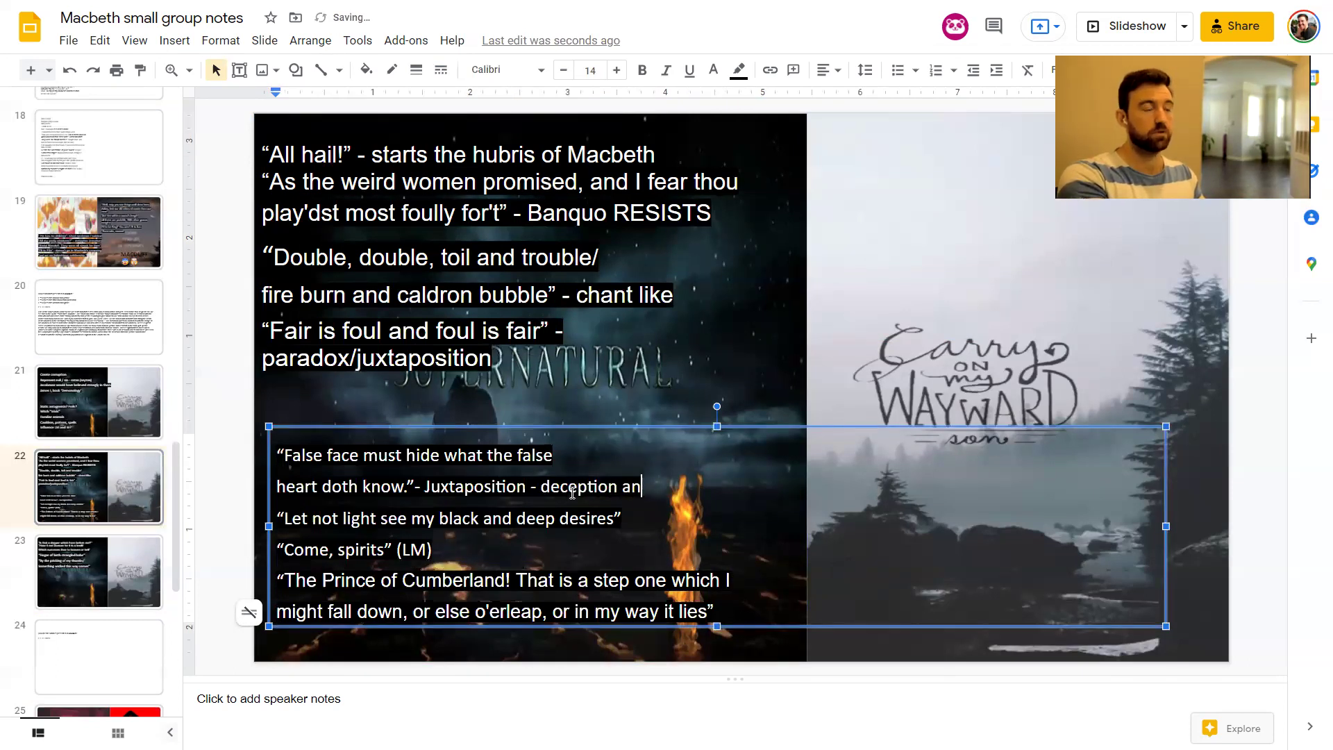
text(d lies.)
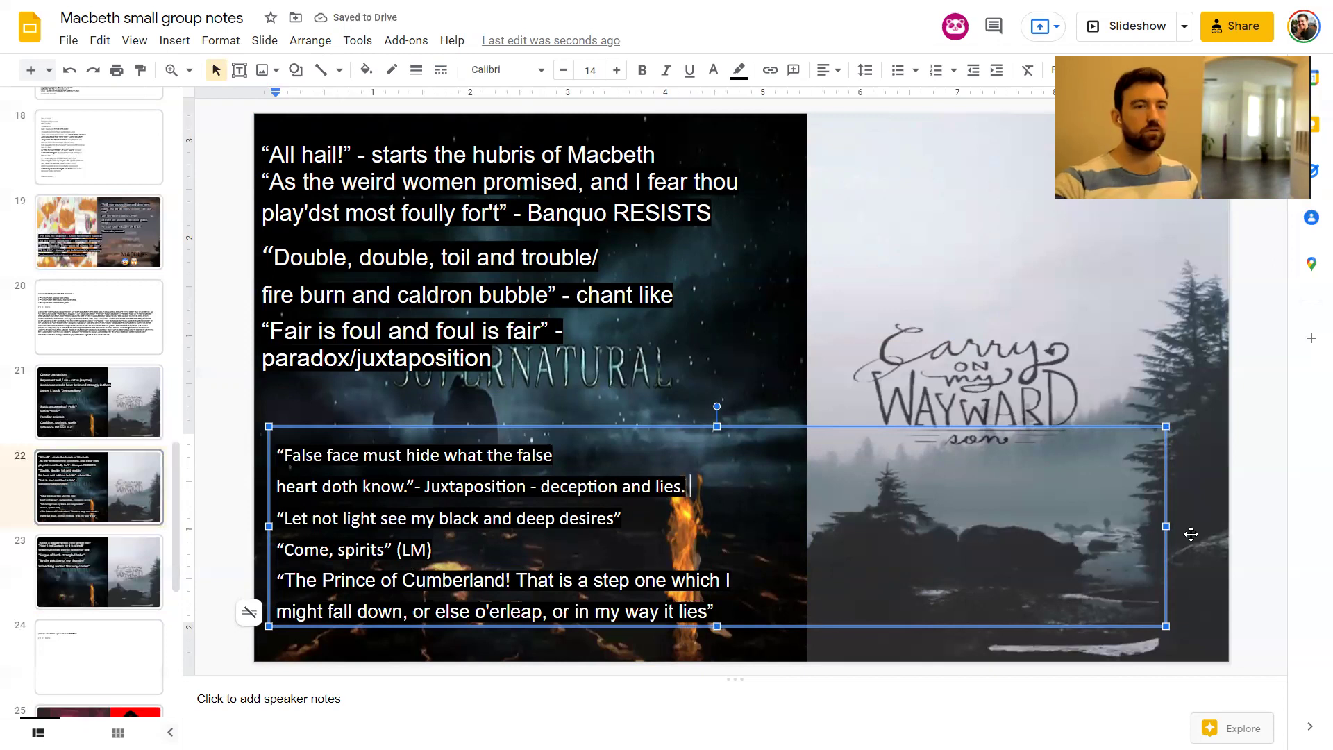
Narrow the quotes box to the left half of the slide and highlight 'False face'
drag(1169, 527, 807, 527)
triple_click(519, 494)
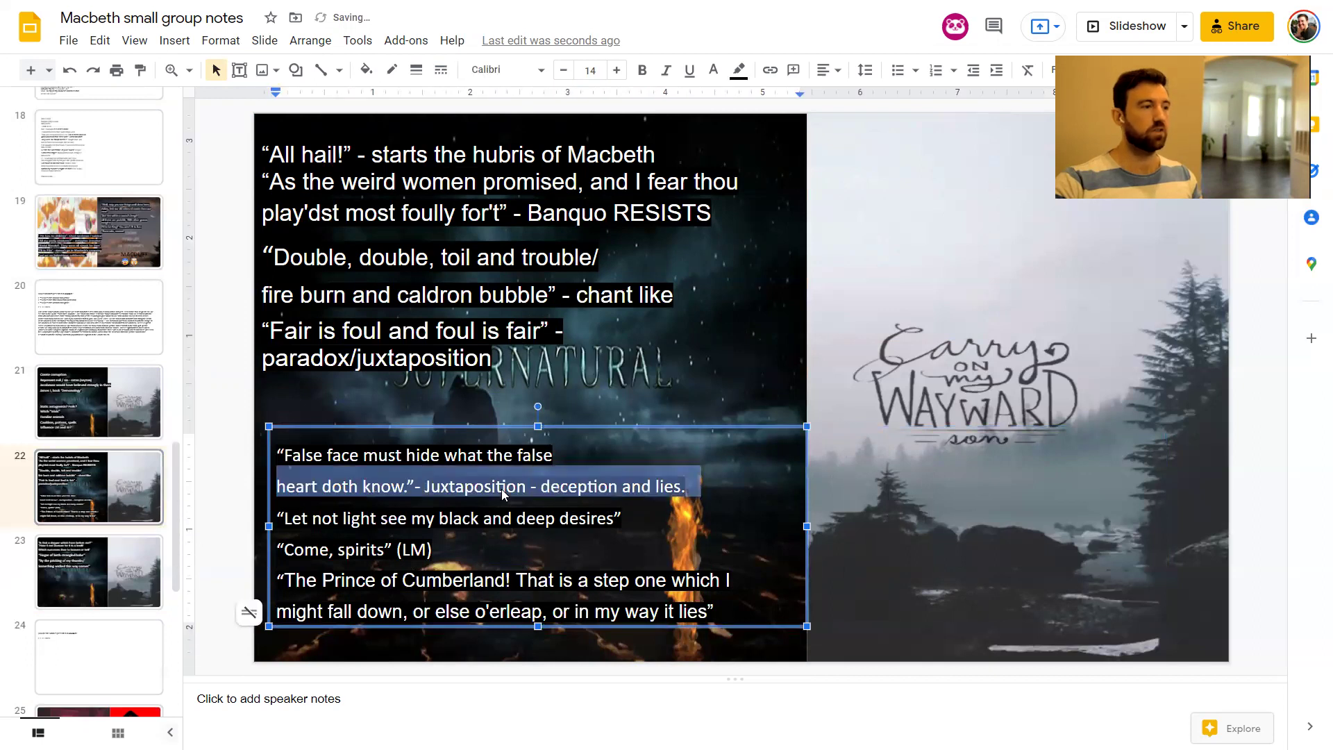
click(529, 518)
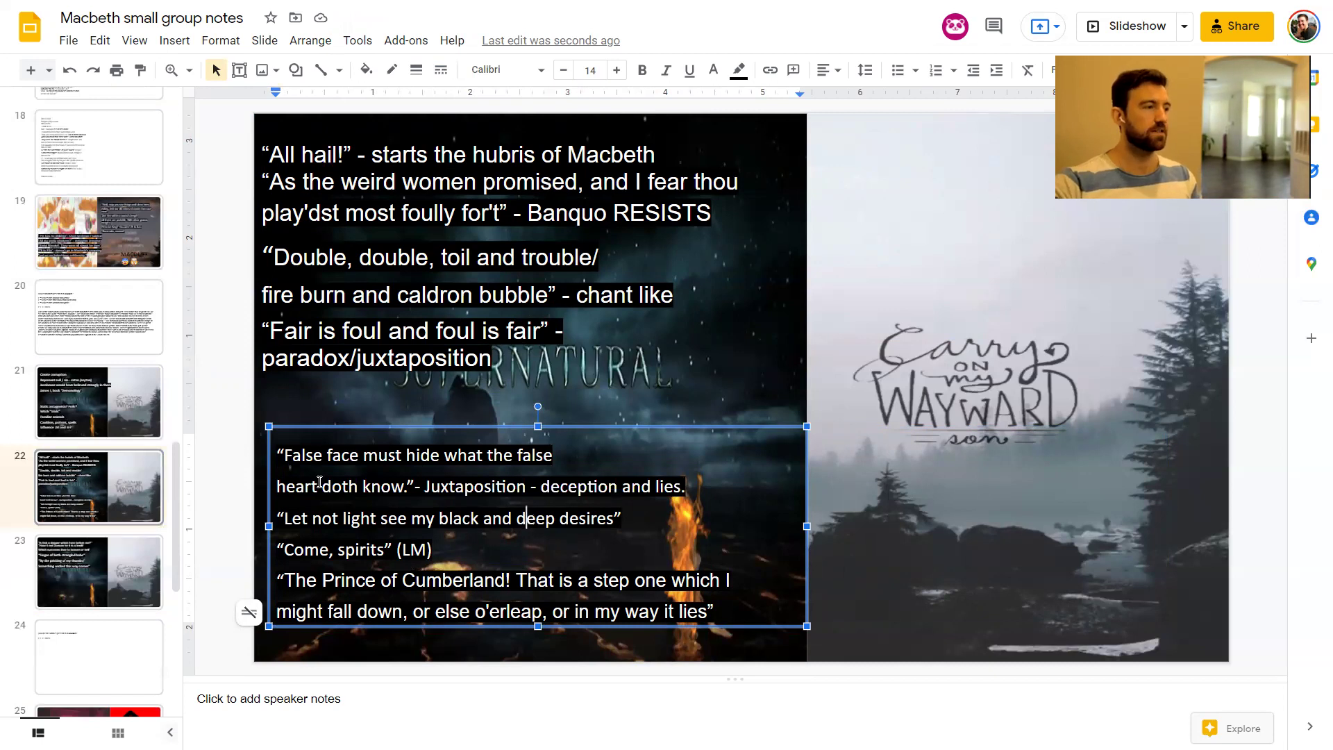
click(324, 456)
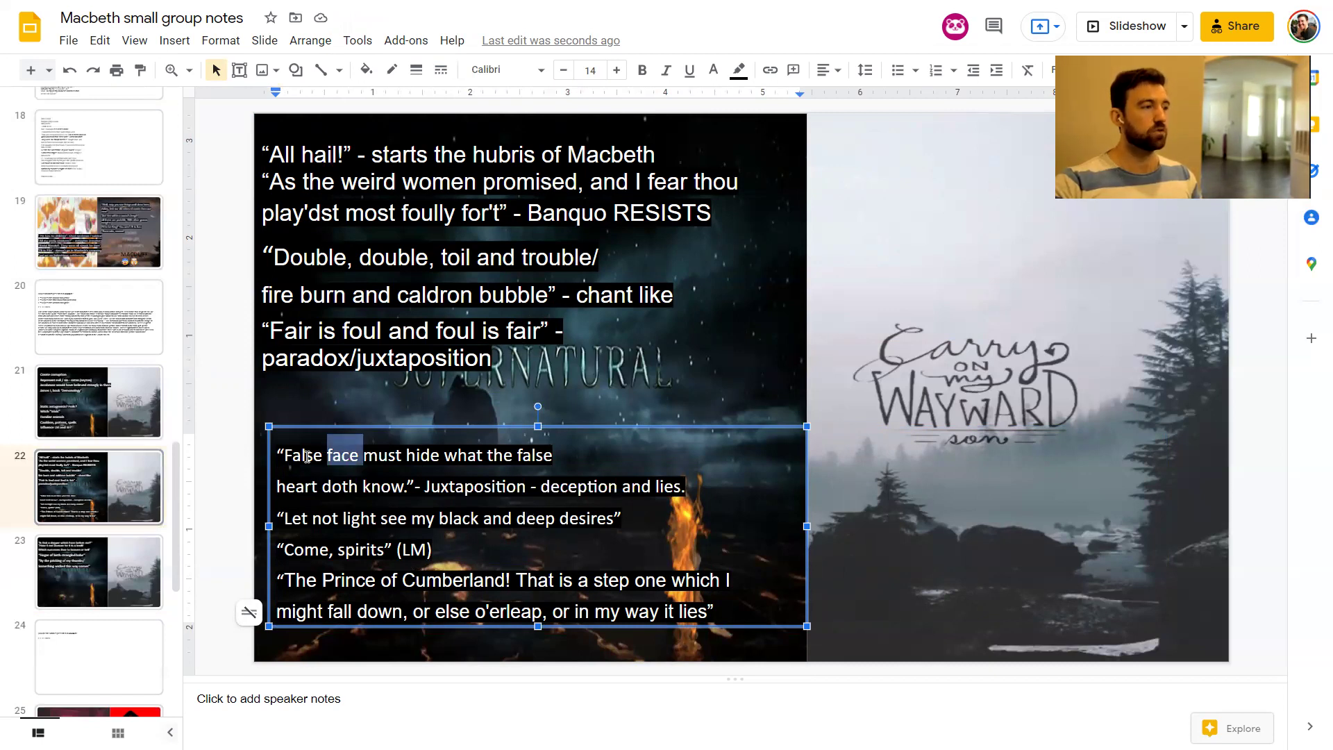
click(306, 454)
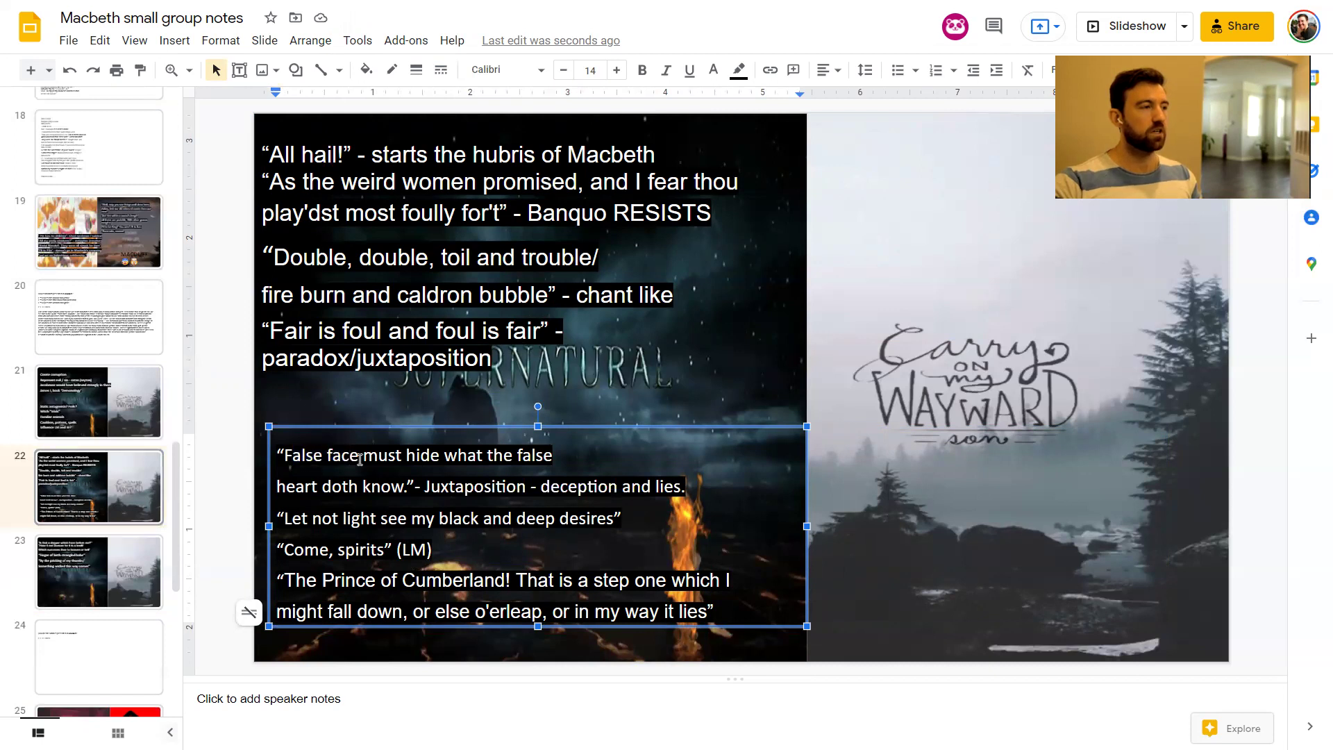
drag(358, 456, 282, 456)
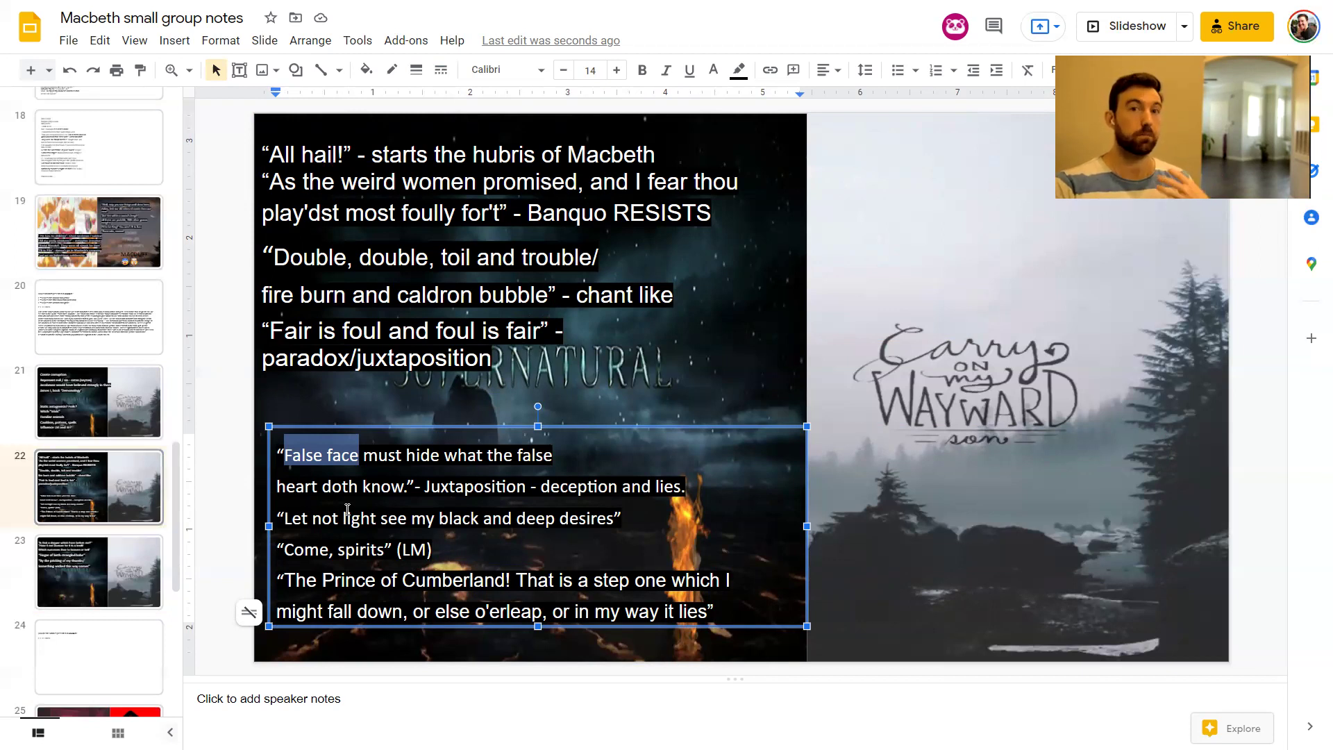
Append '- parallel to witches' to the 'Let not light see my black and deep desires' quote
double_click(300, 553)
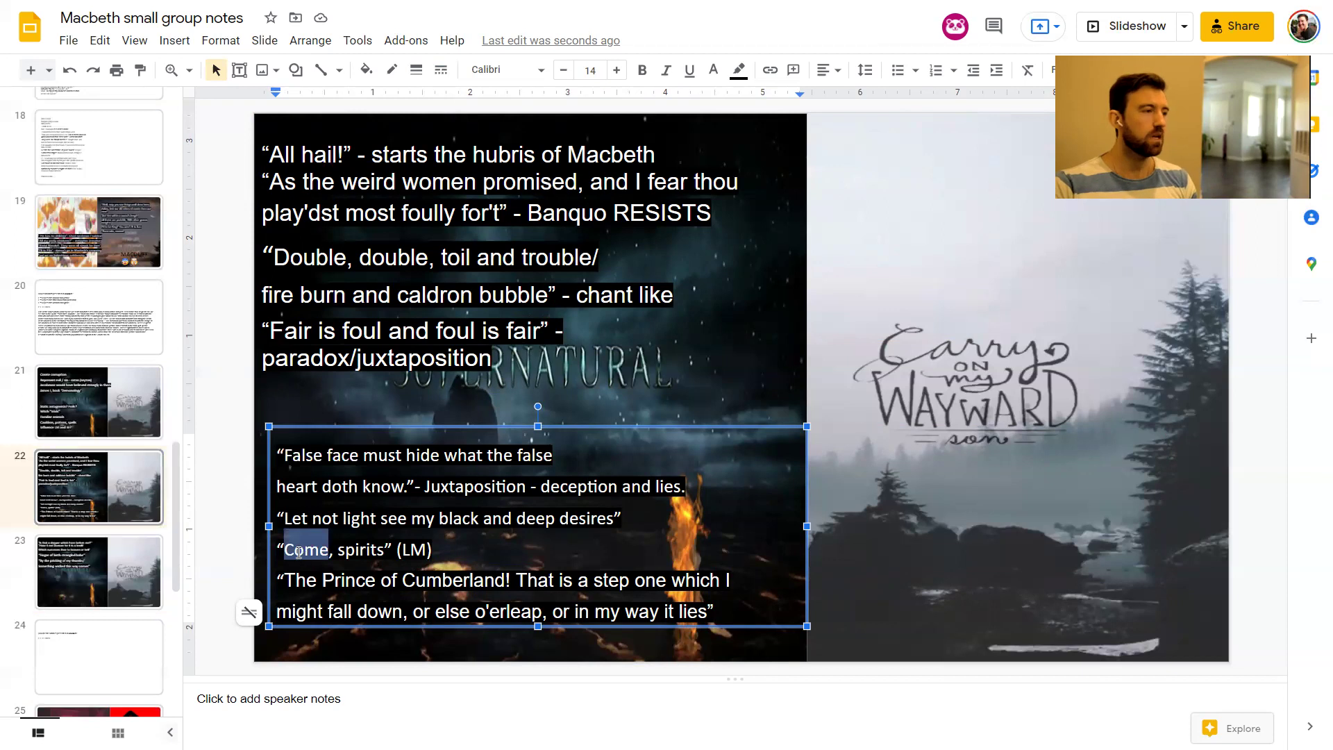
triple_click(314, 517)
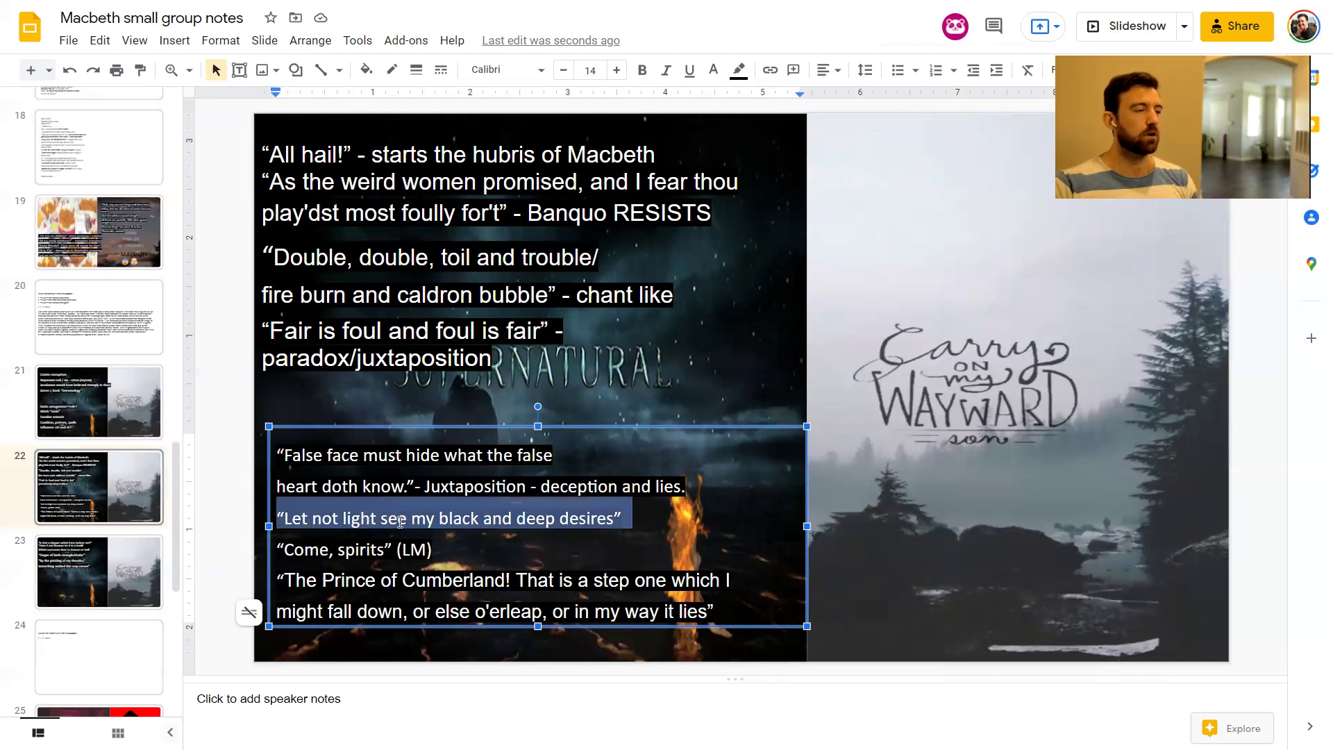
click(636, 519)
text(-parallel t)
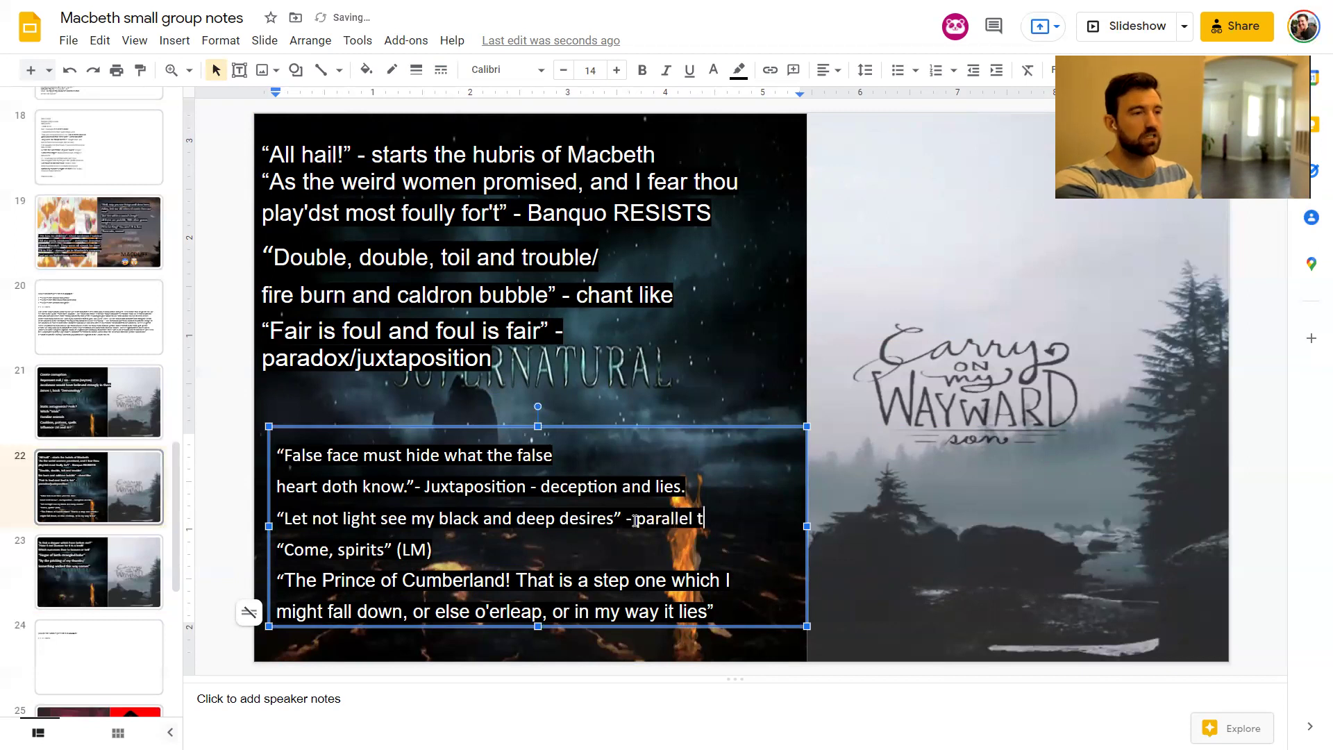
text(o witches)
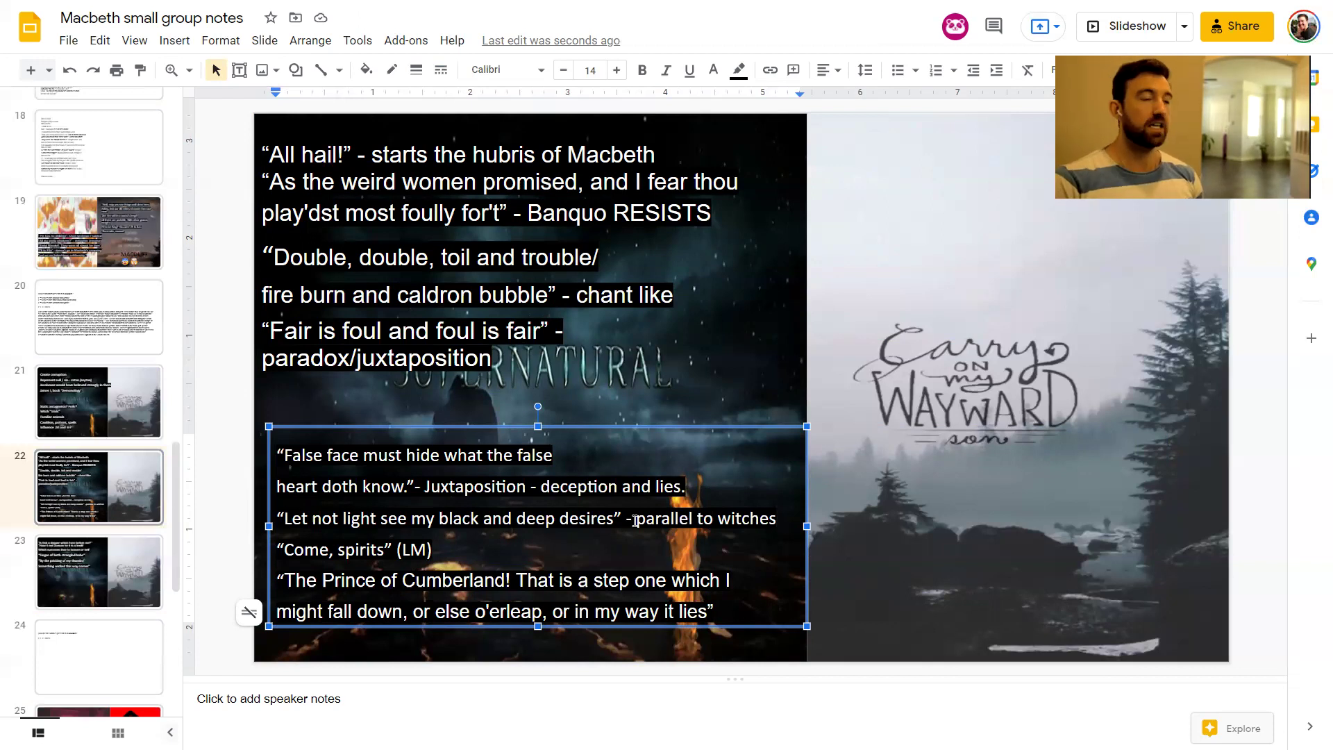
click(634, 521)
triple_click(322, 556)
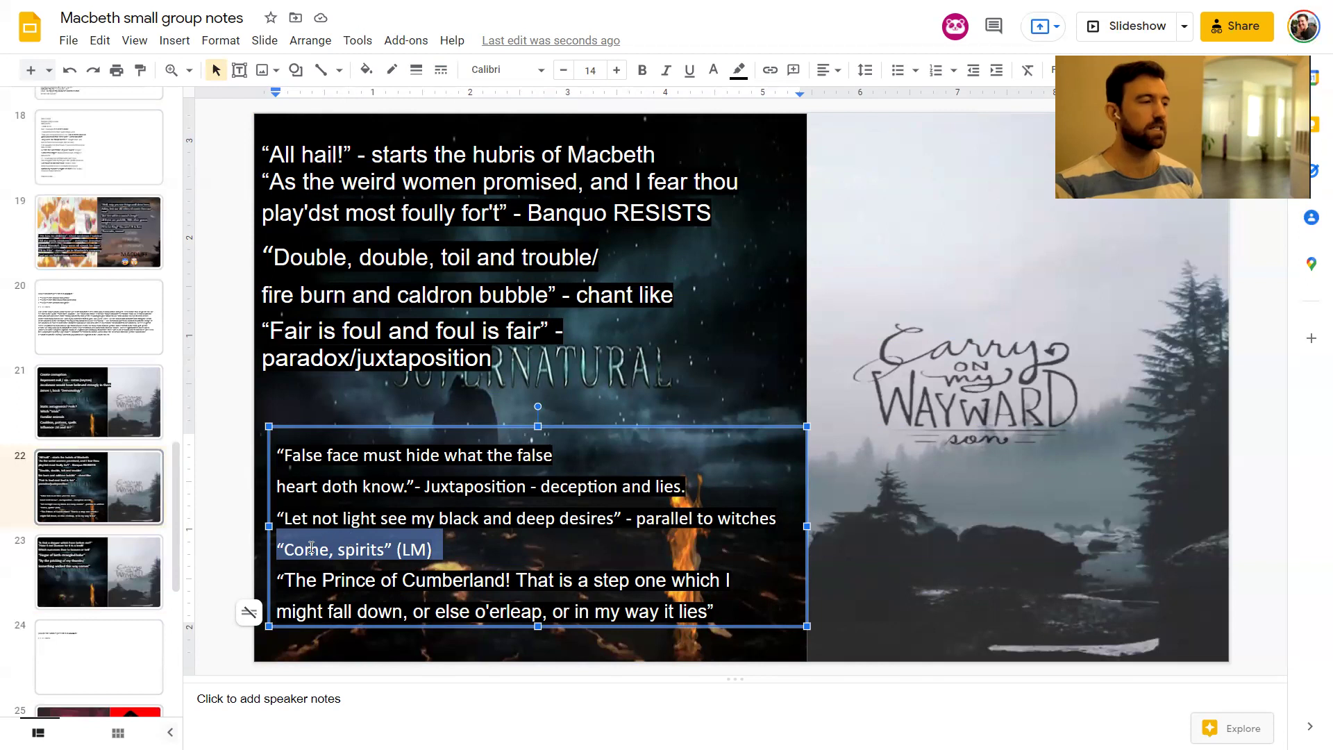
Change 'or' to 'for' in the Prince of Cumberland quote so it reads 'for in my way it lies'
double_click(311, 549)
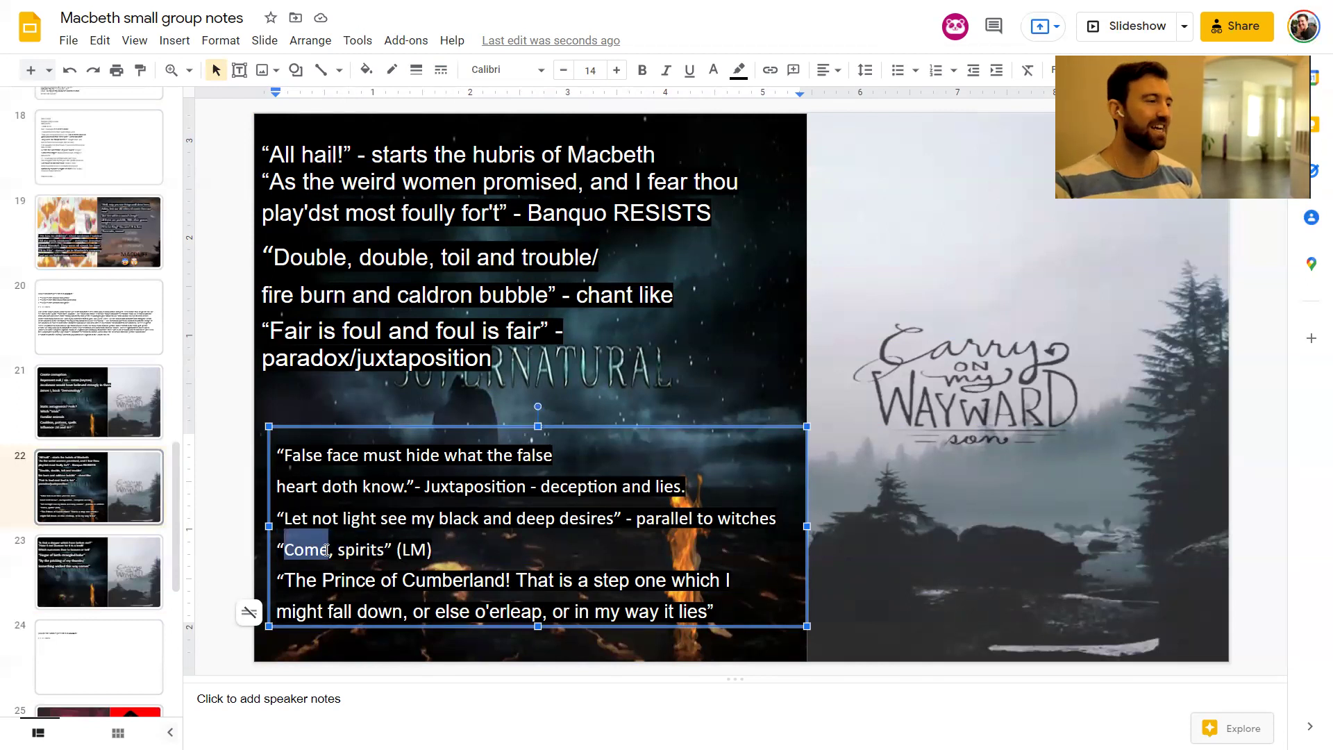
click(427, 550)
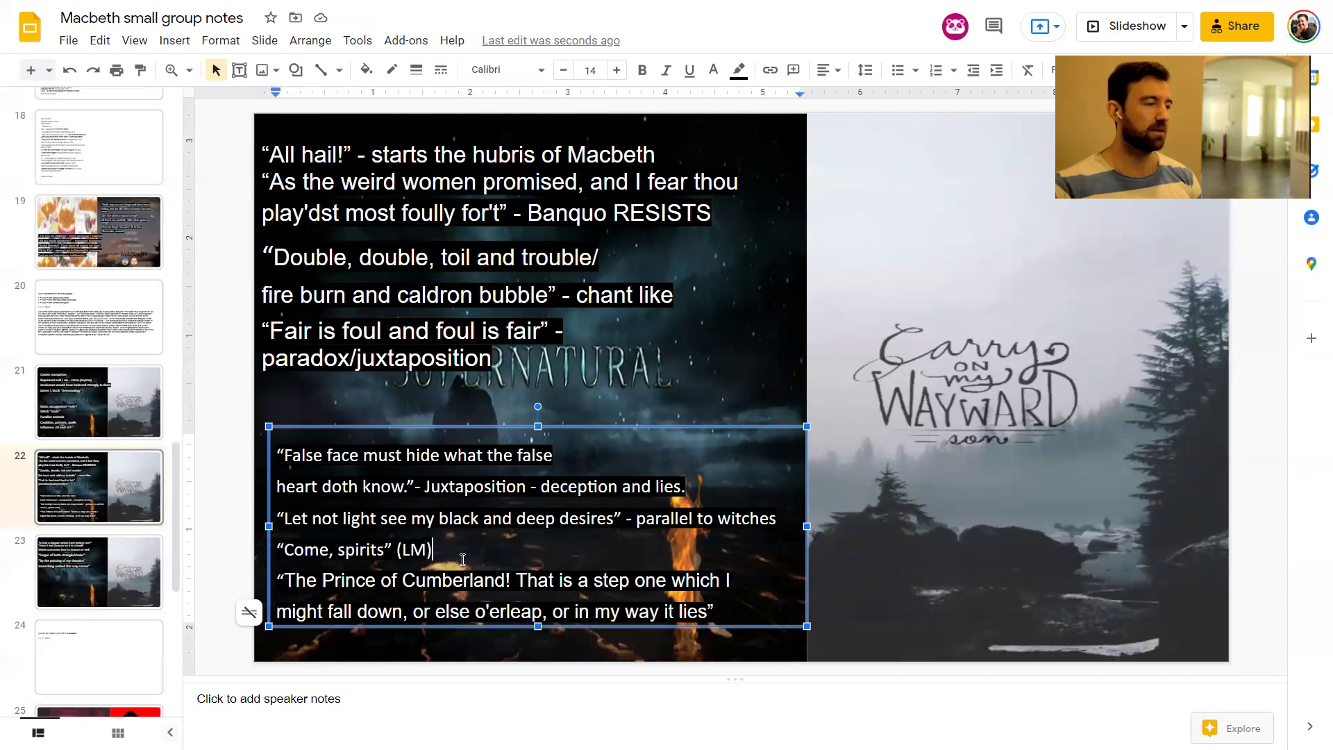
drag(434, 549, 254, 548)
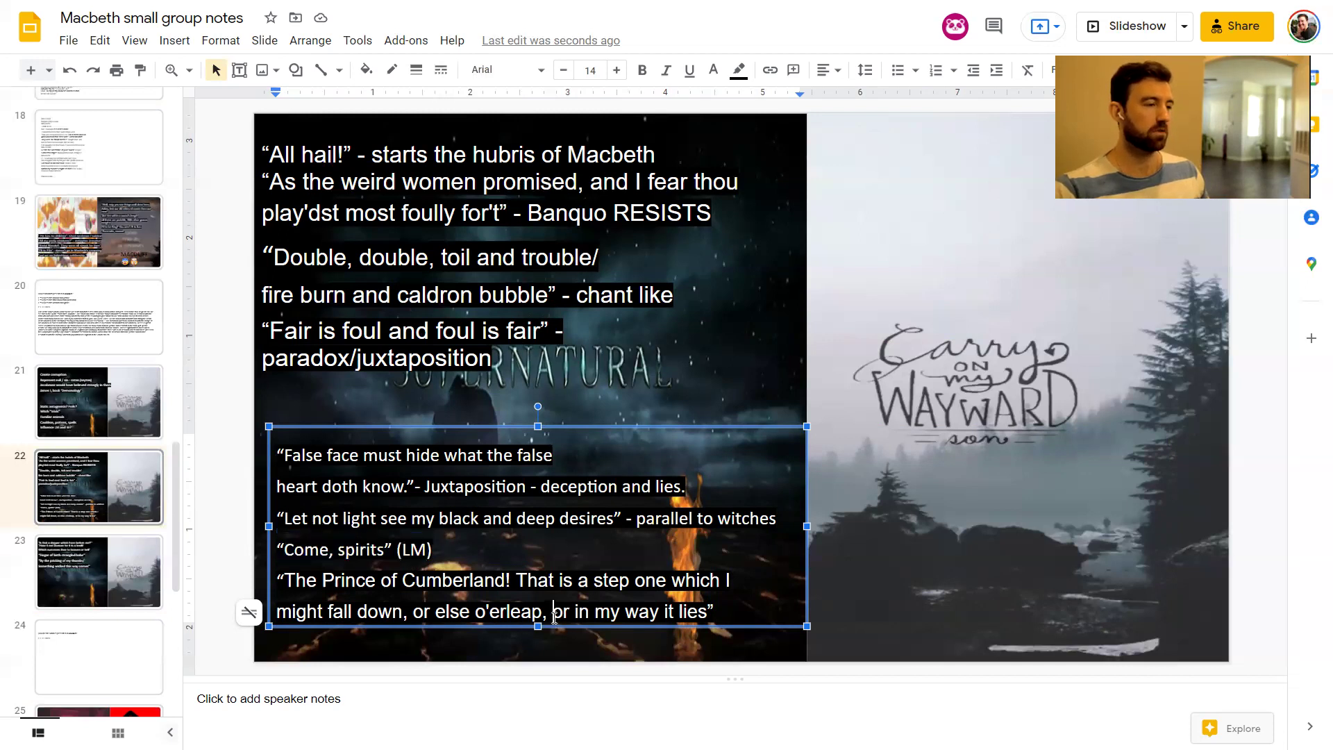
text(f)
drag(720, 613, 670, 614)
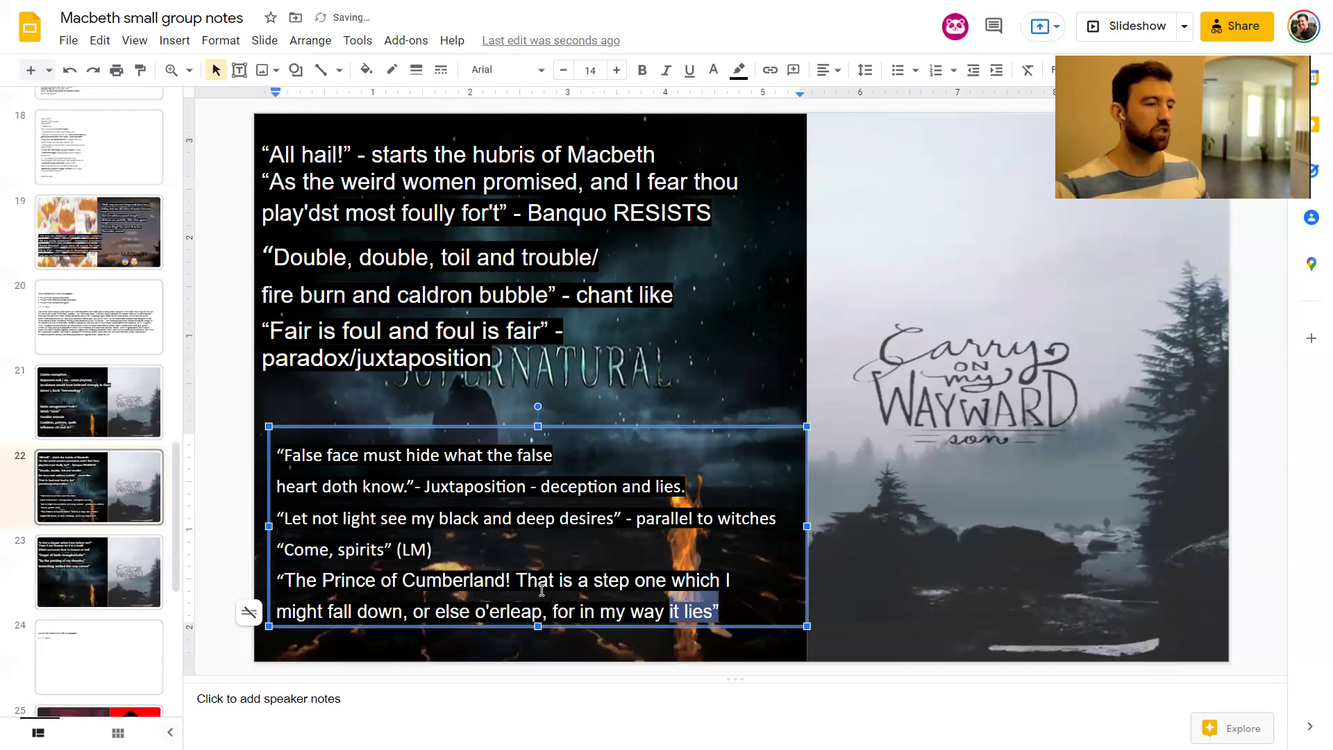
triple_click(455, 590)
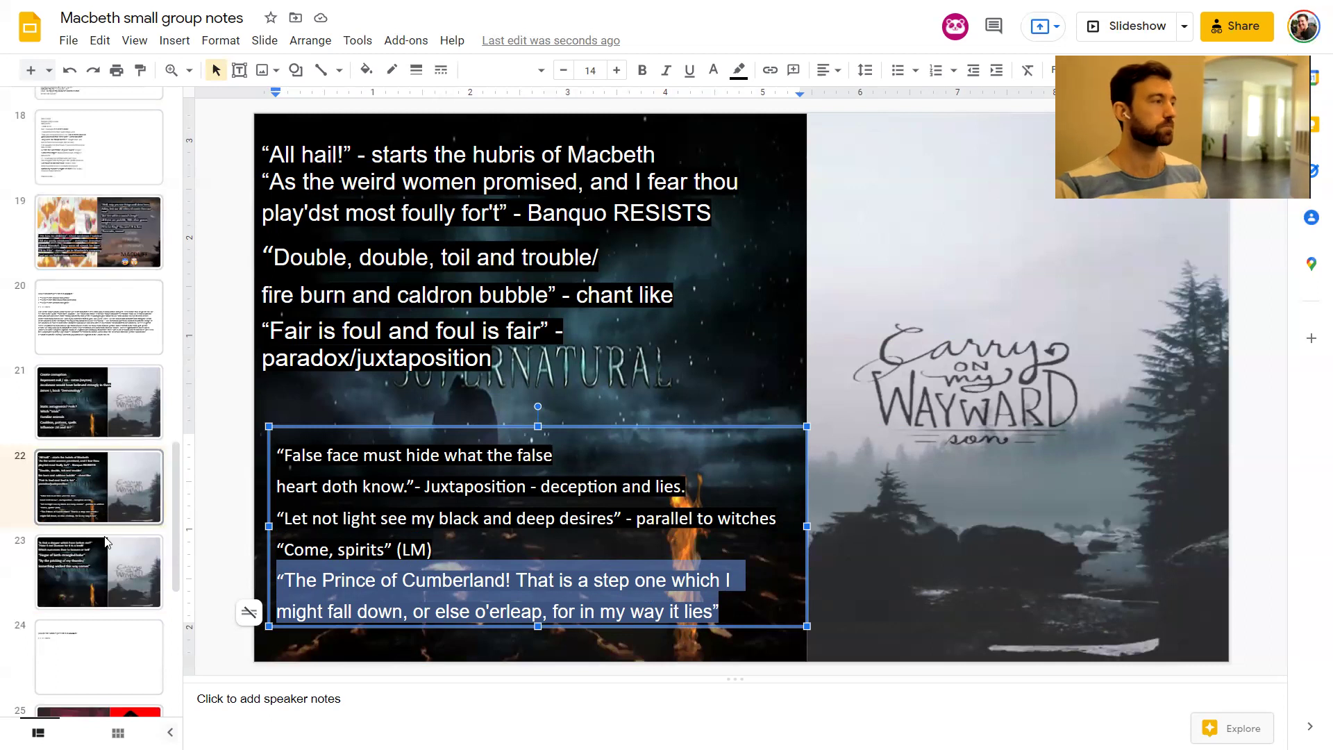
On slide 23, add a blank line after the 'Is that a dagger' quote
click(107, 569)
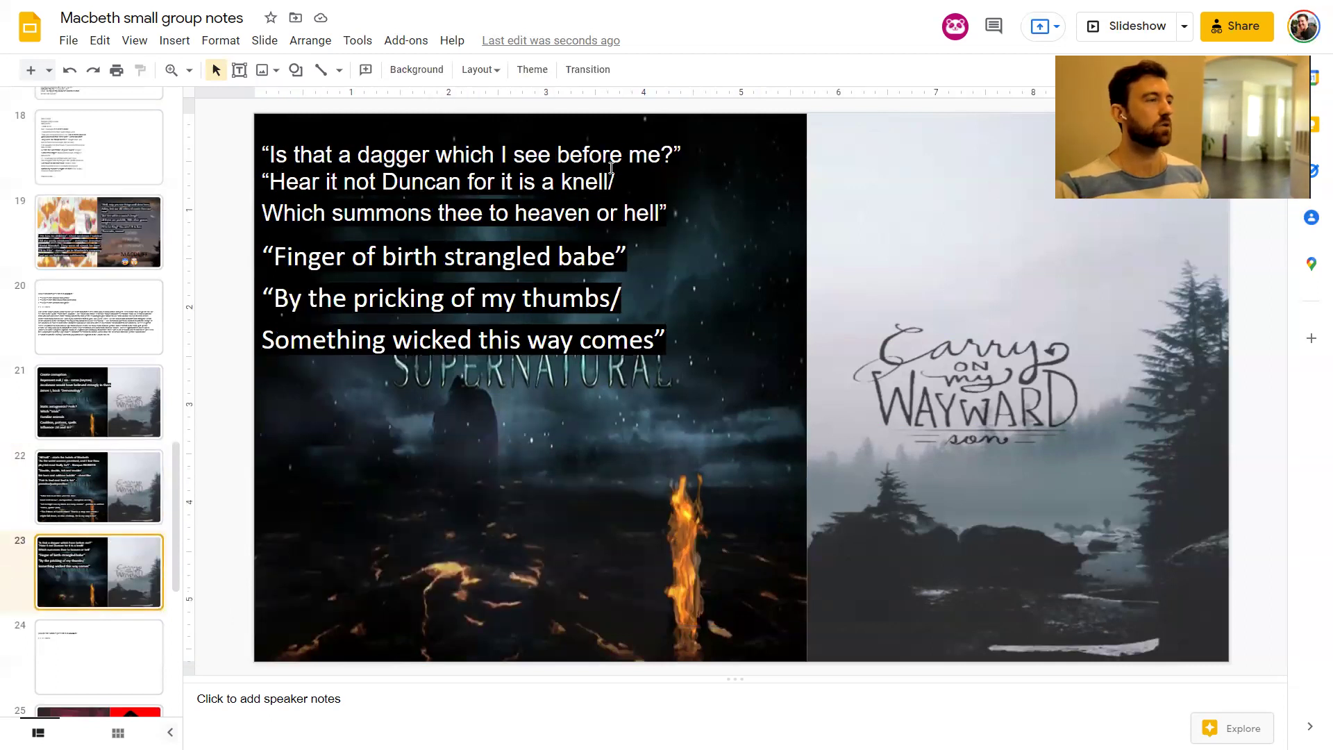
click(688, 153)
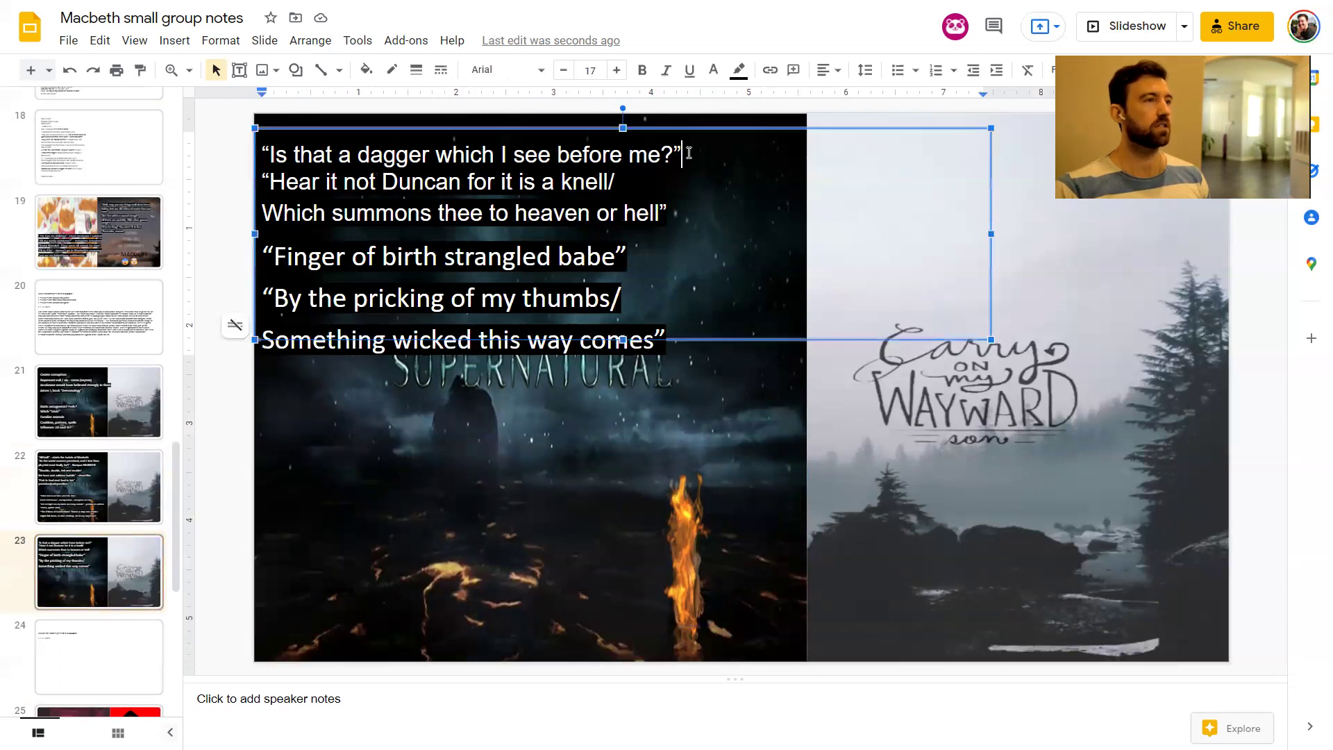
key(Return)
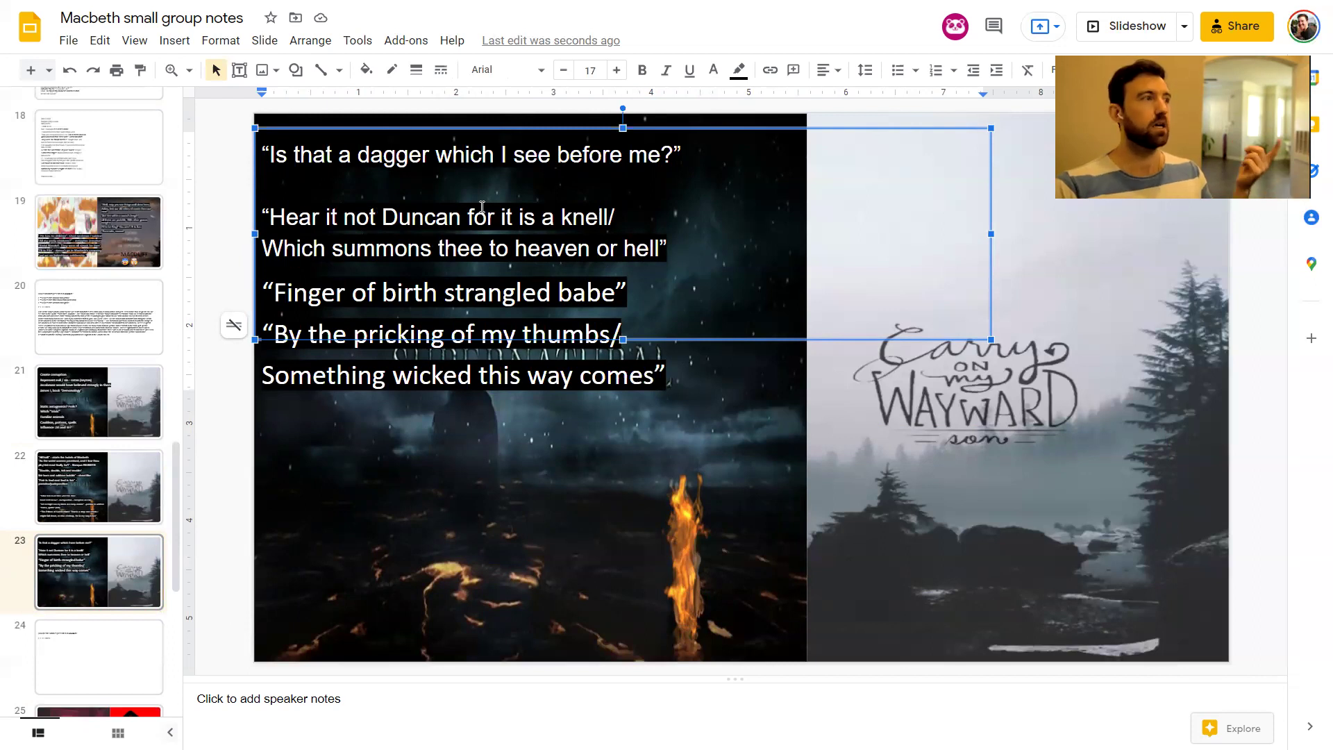
double_click(393, 155)
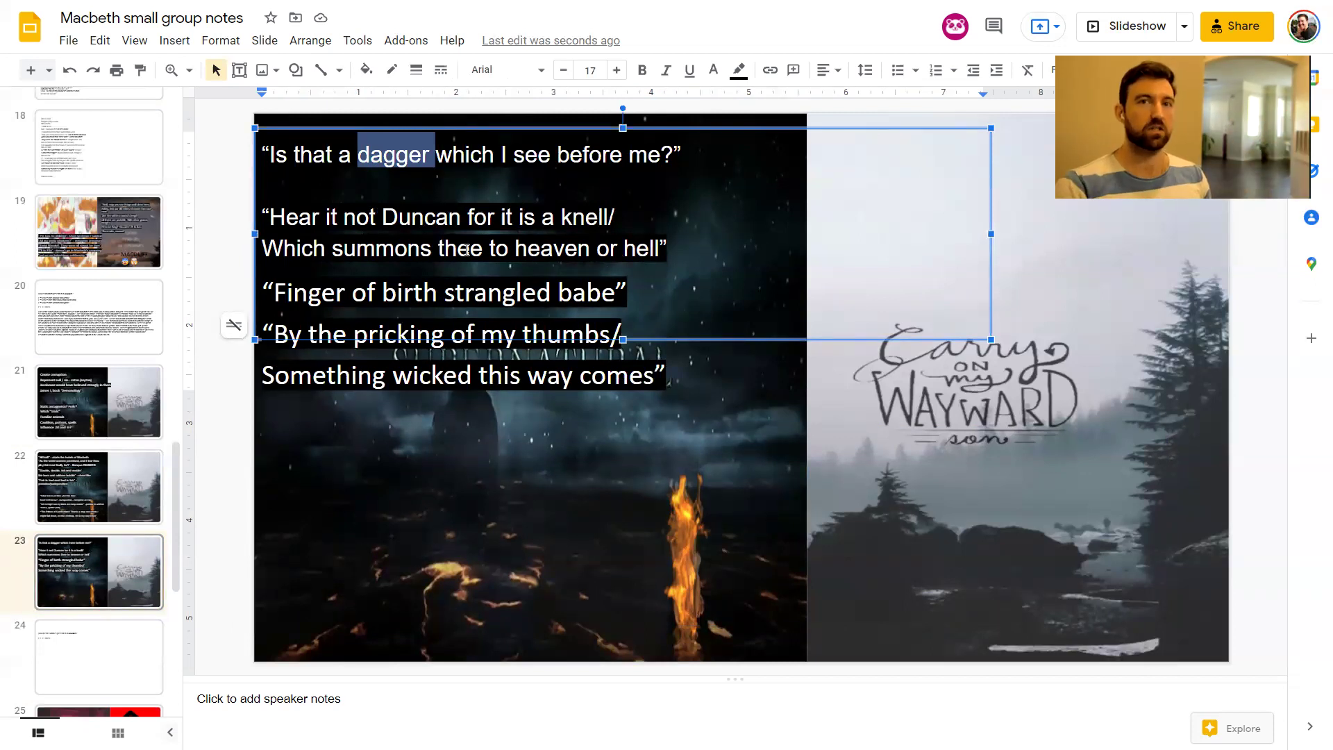
Stretch the quotes text box further down over the dark left image
triple_click(399, 233)
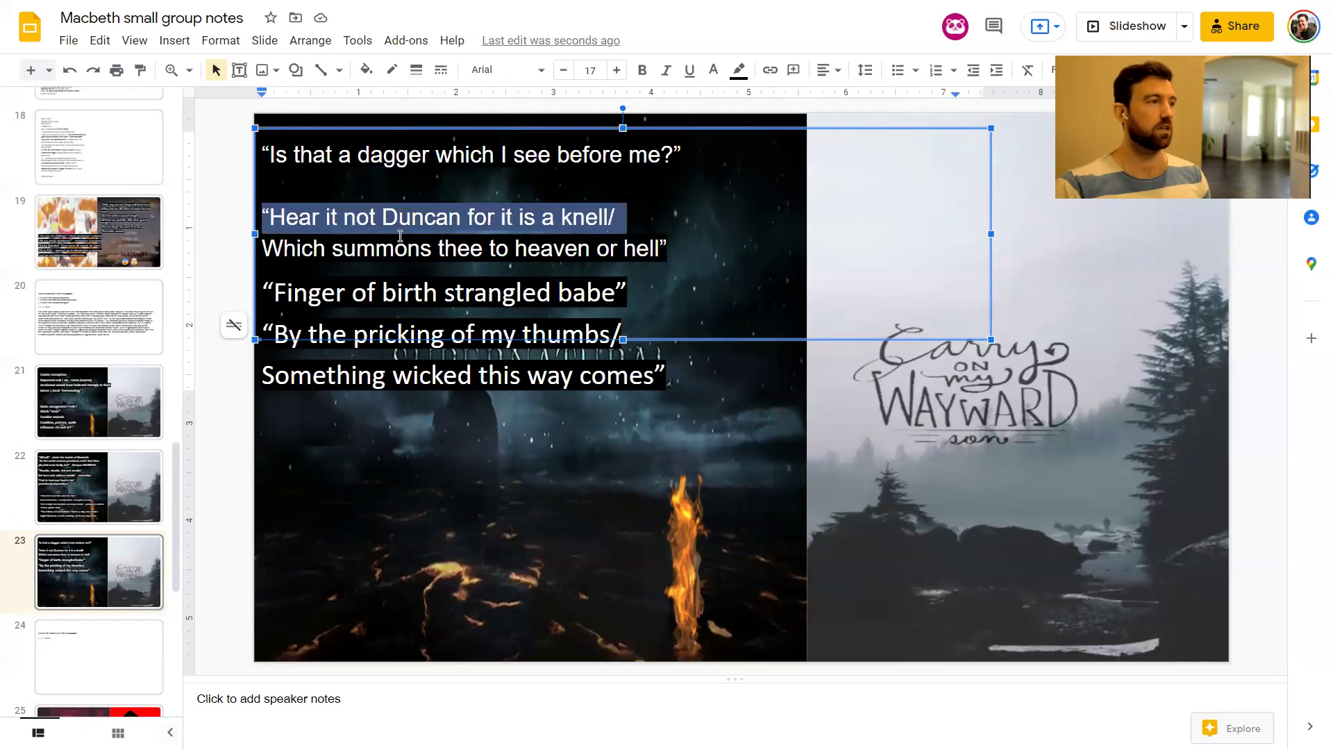
click(671, 235)
drag(679, 258, 261, 207)
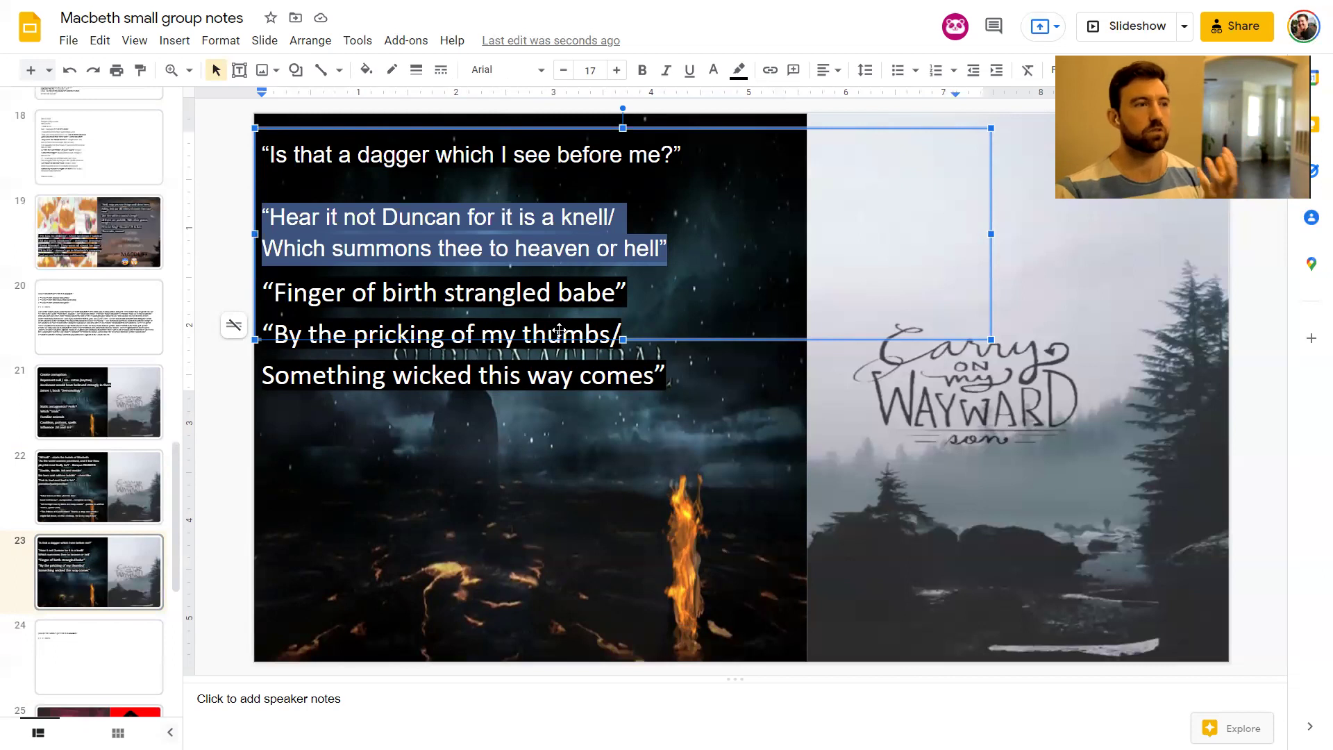
drag(622, 340, 637, 514)
Below the Duncan quote, add '"So foul and fair a day I have not seen" - parallelism' followed by a blank line
click(674, 248)
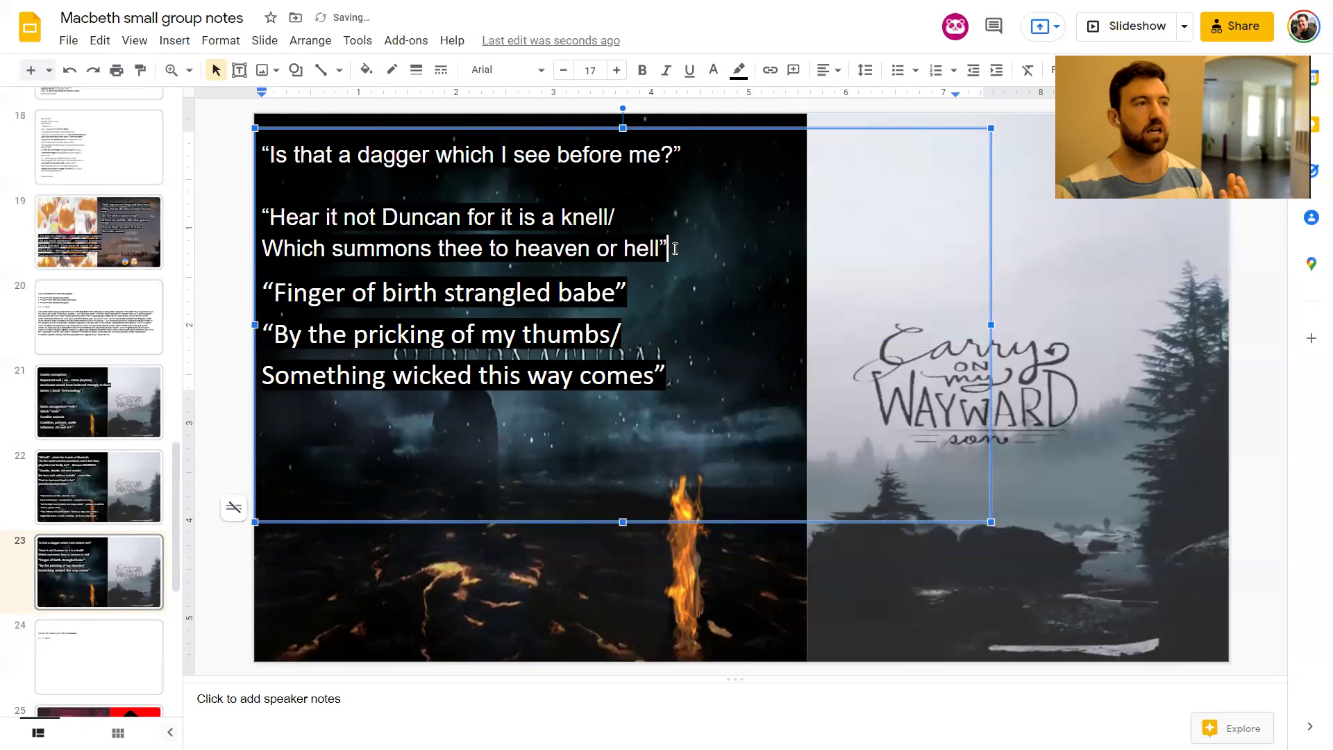
key(Return)
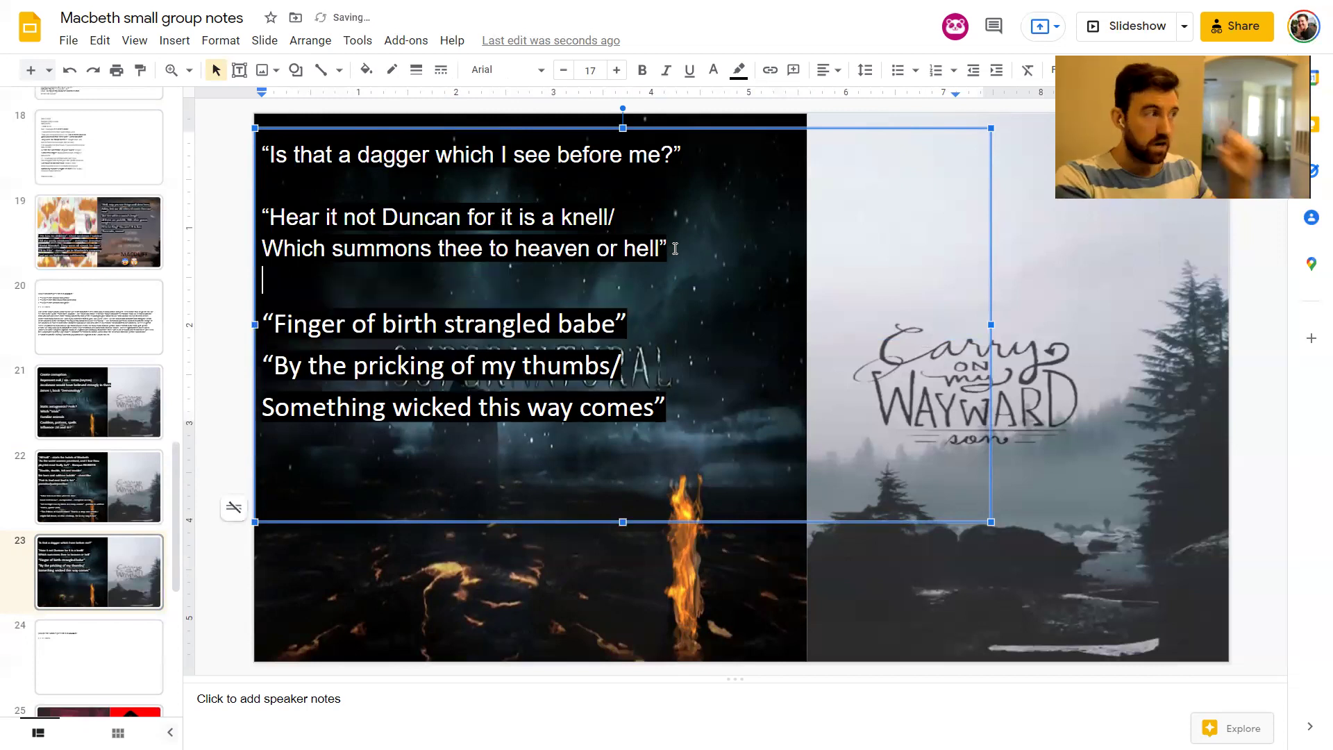
key(Return)
key(Return)
key(Up)
text(“)
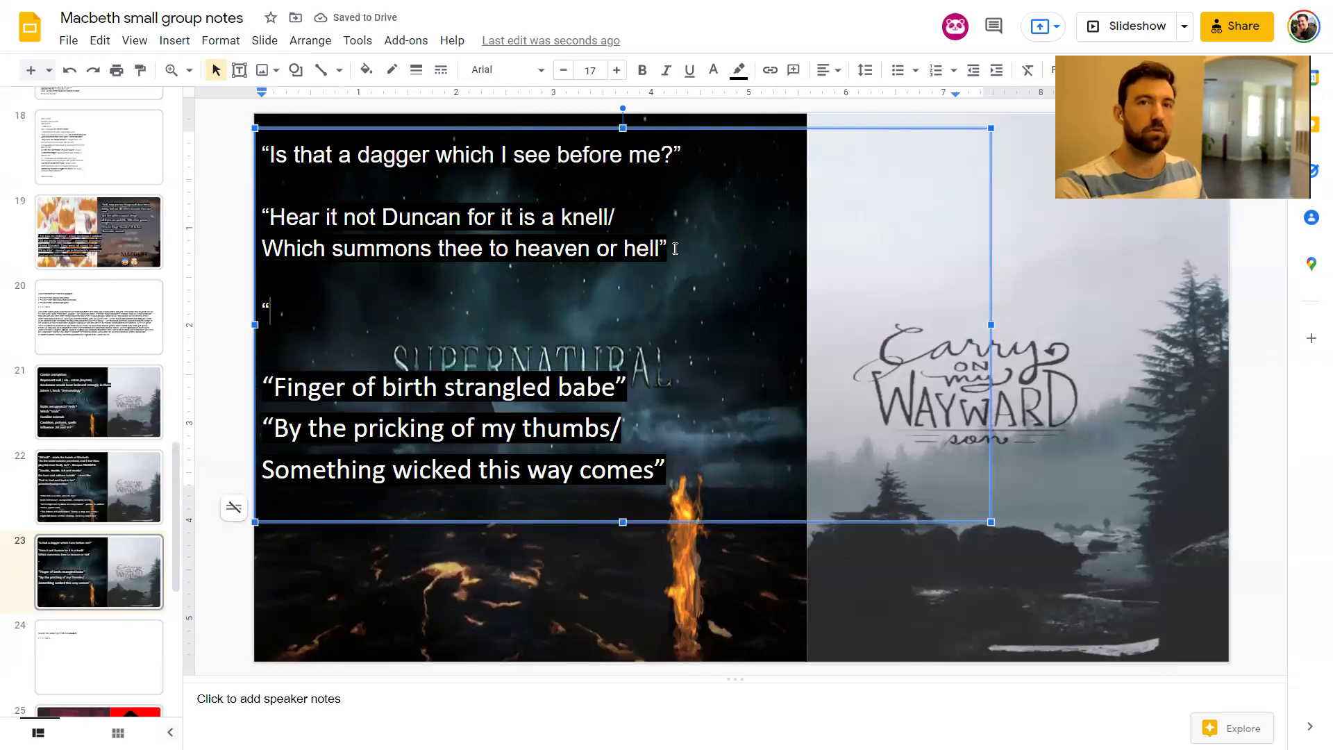
text(So fould)
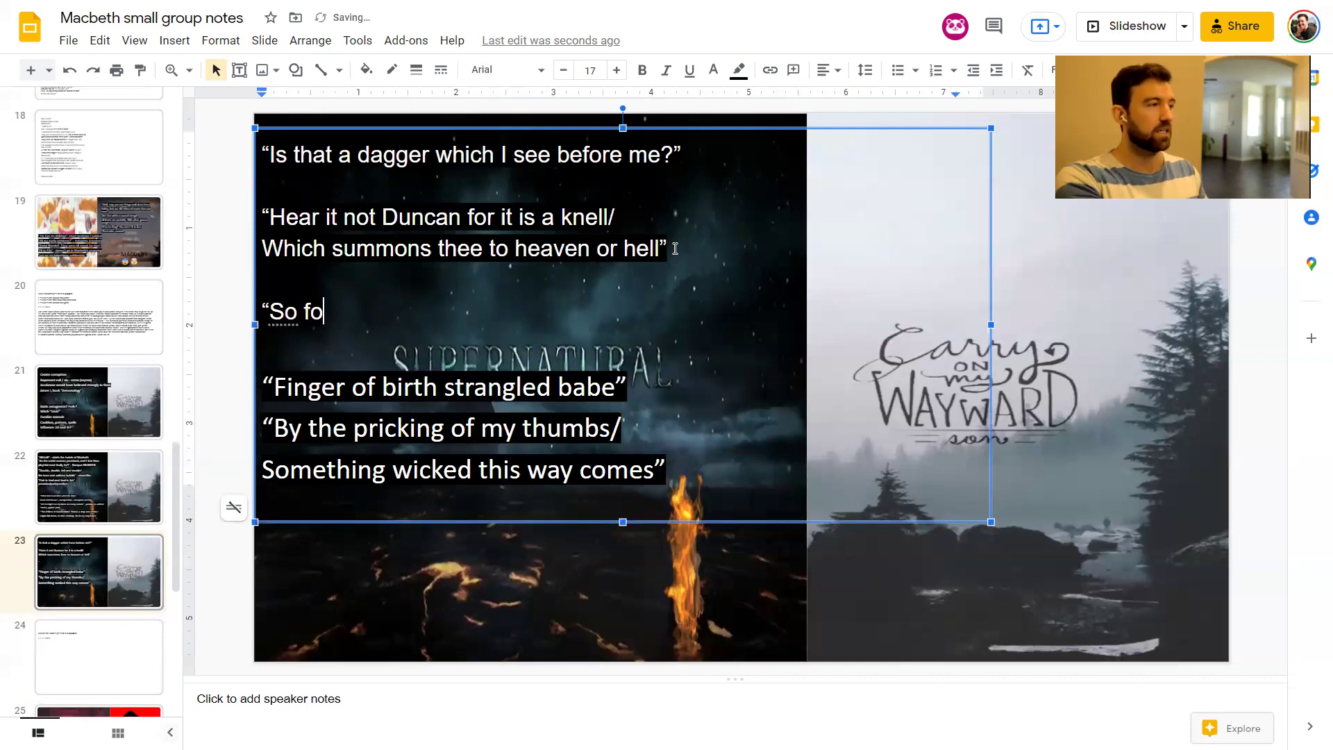
key(BackSpace)
key(BackSpace)
text(and fair a )
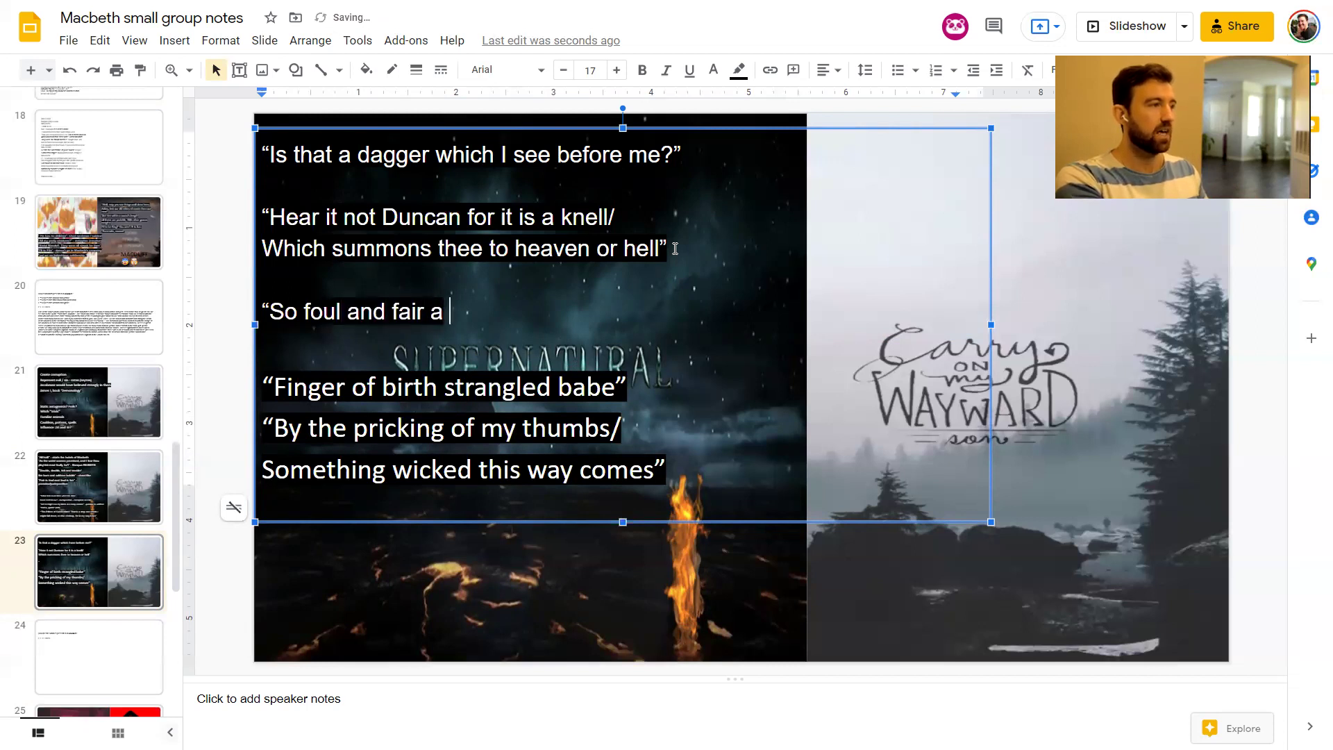
text(day I have not seen")
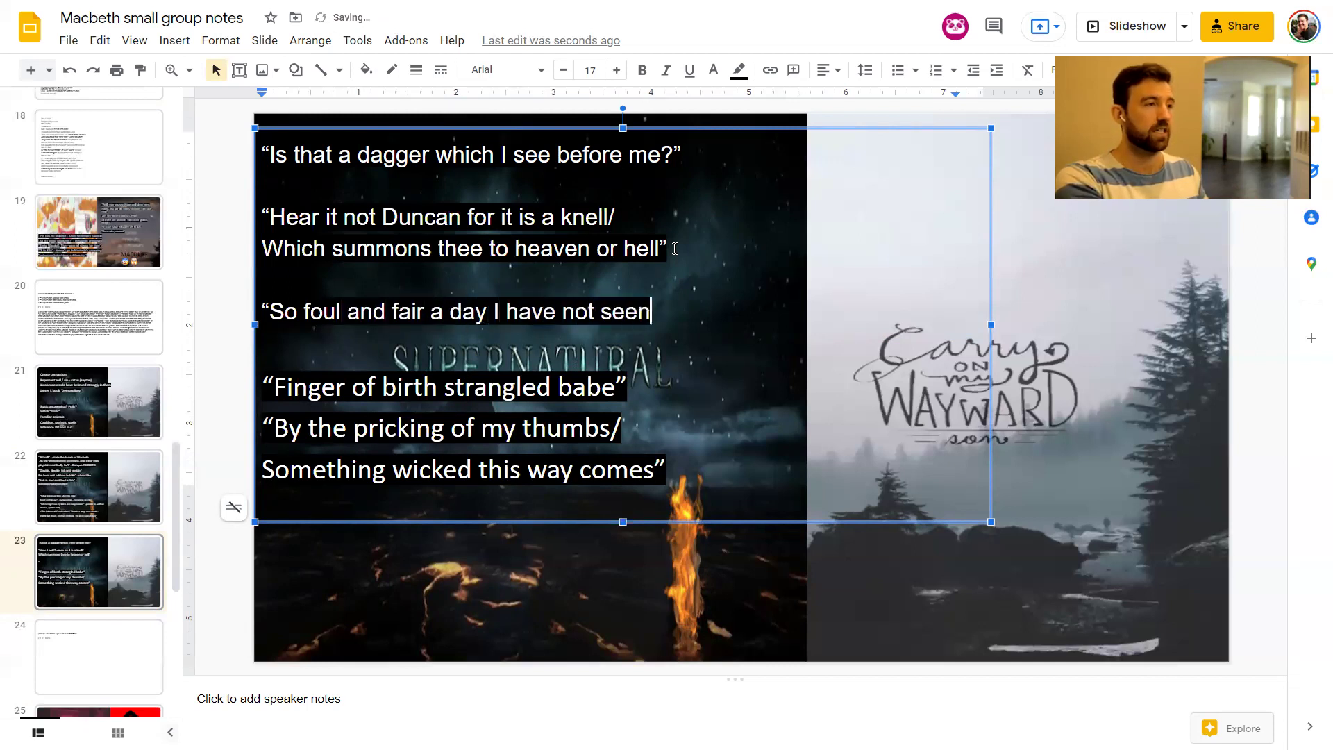
key(BackSpace)
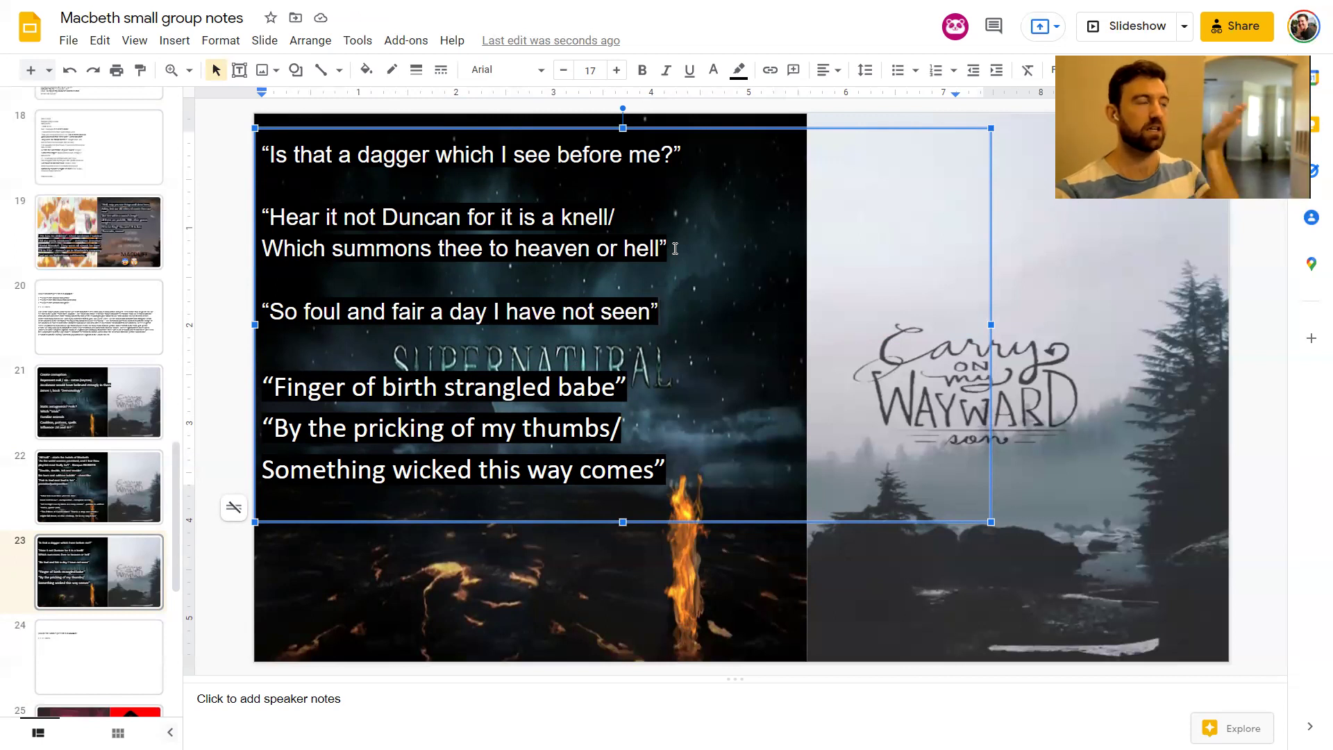
text(- )
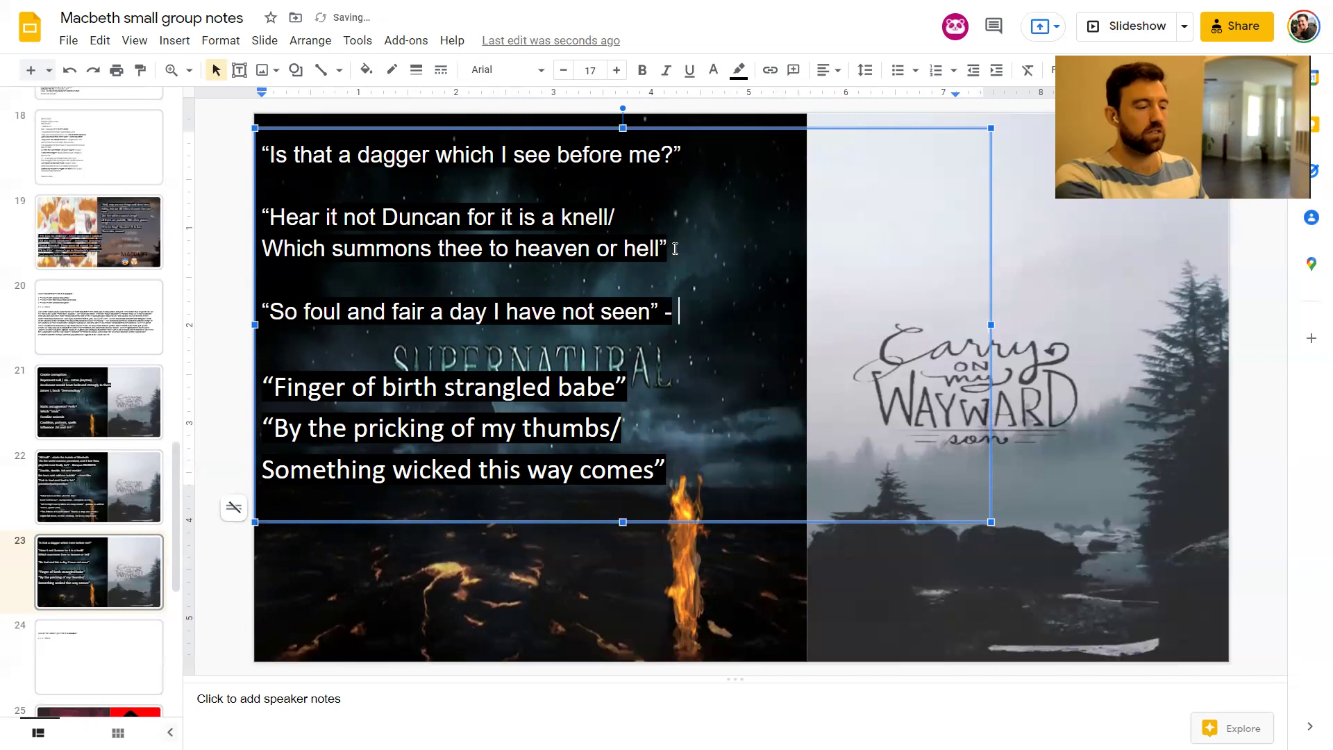
text(parallelism)
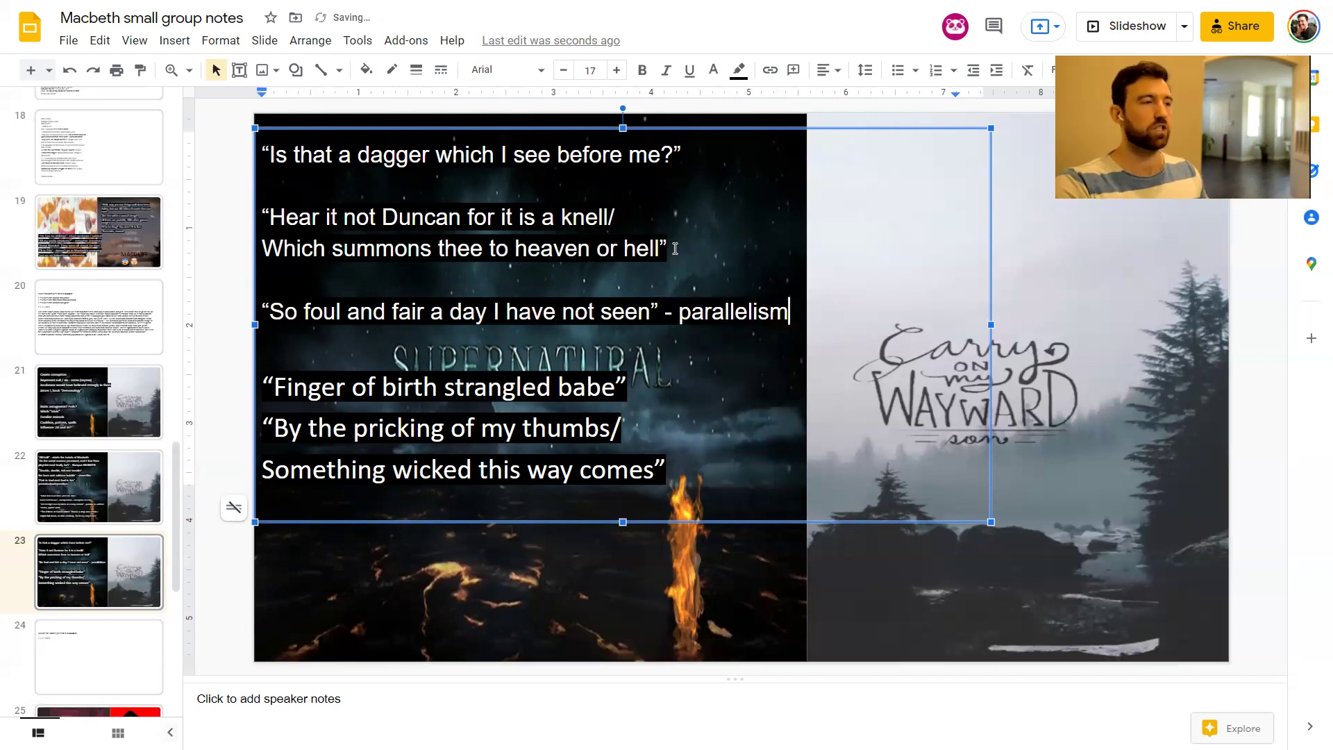
key(Down)
key(Return)
Add a blank line above the pricking quote, extend the quotes box down, and narrow it to the image edge
key(Down)
key(Down)
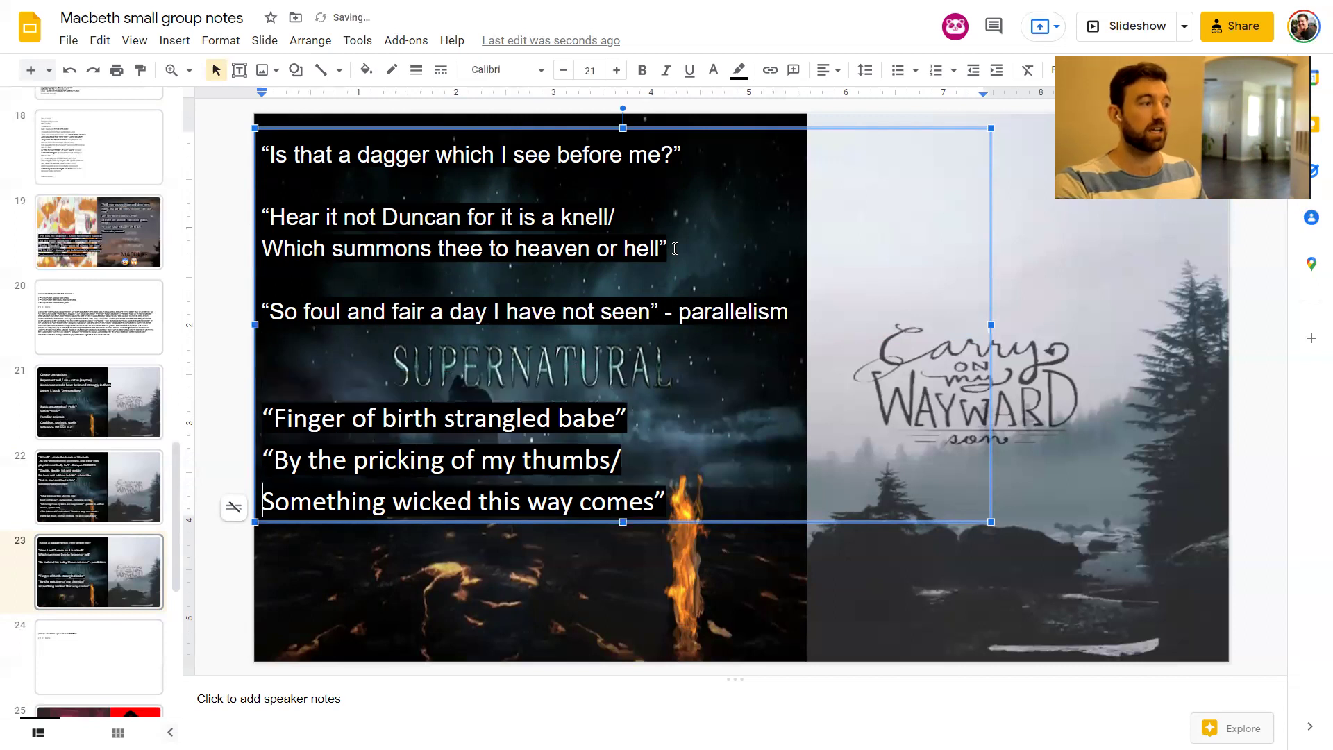
key(Return)
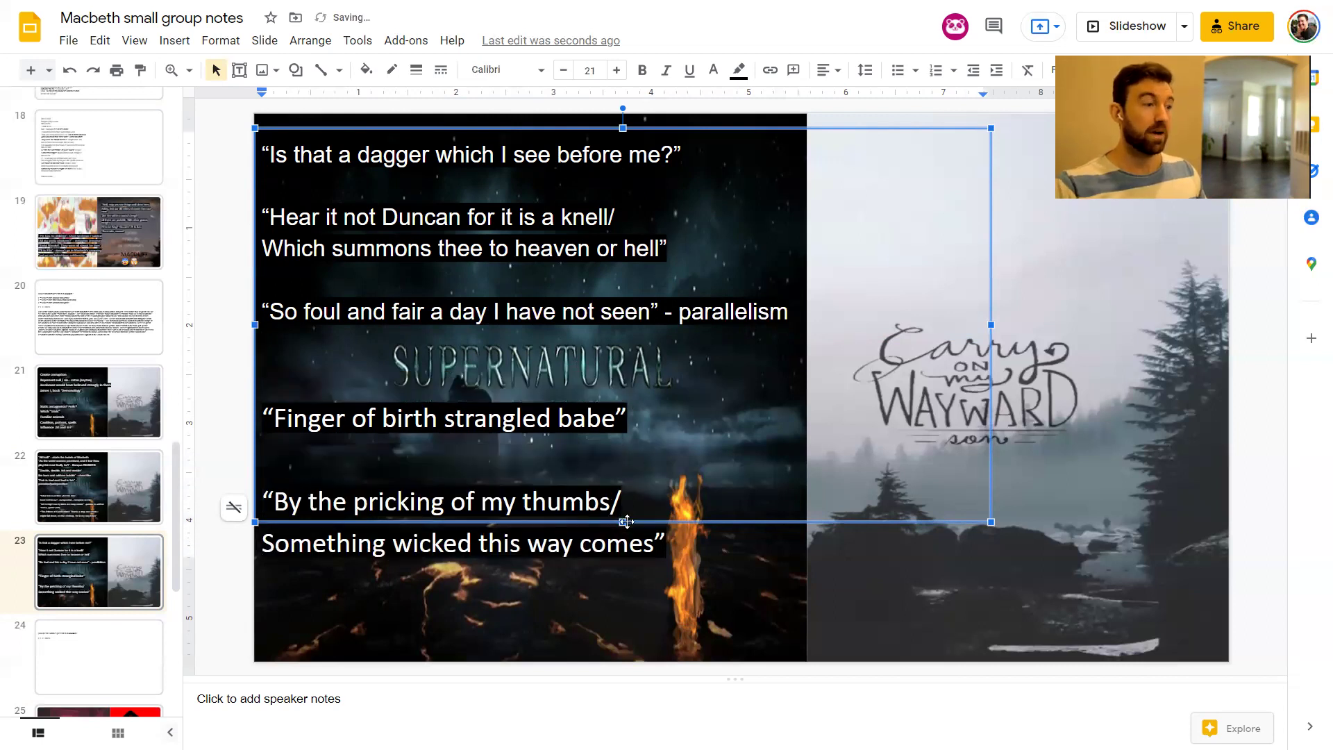
drag(623, 522, 625, 587)
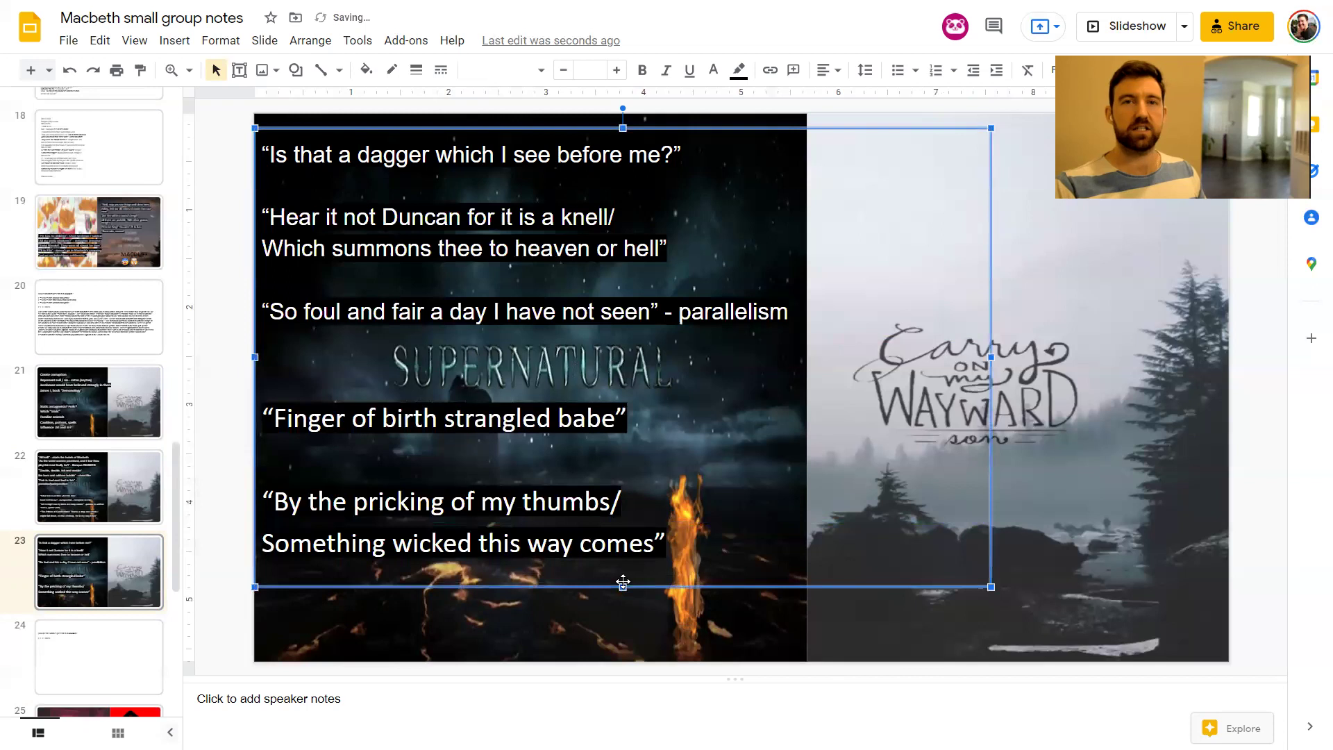
triple_click(362, 423)
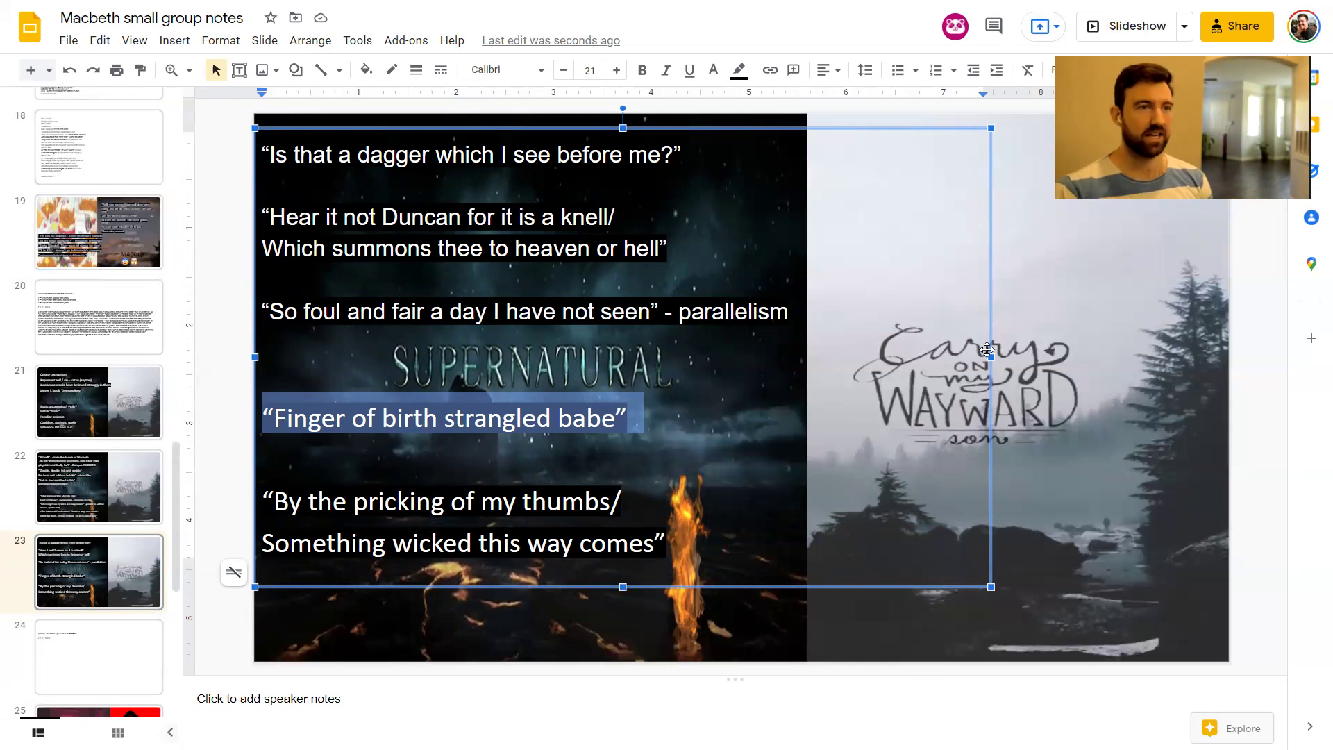
drag(991, 357, 807, 356)
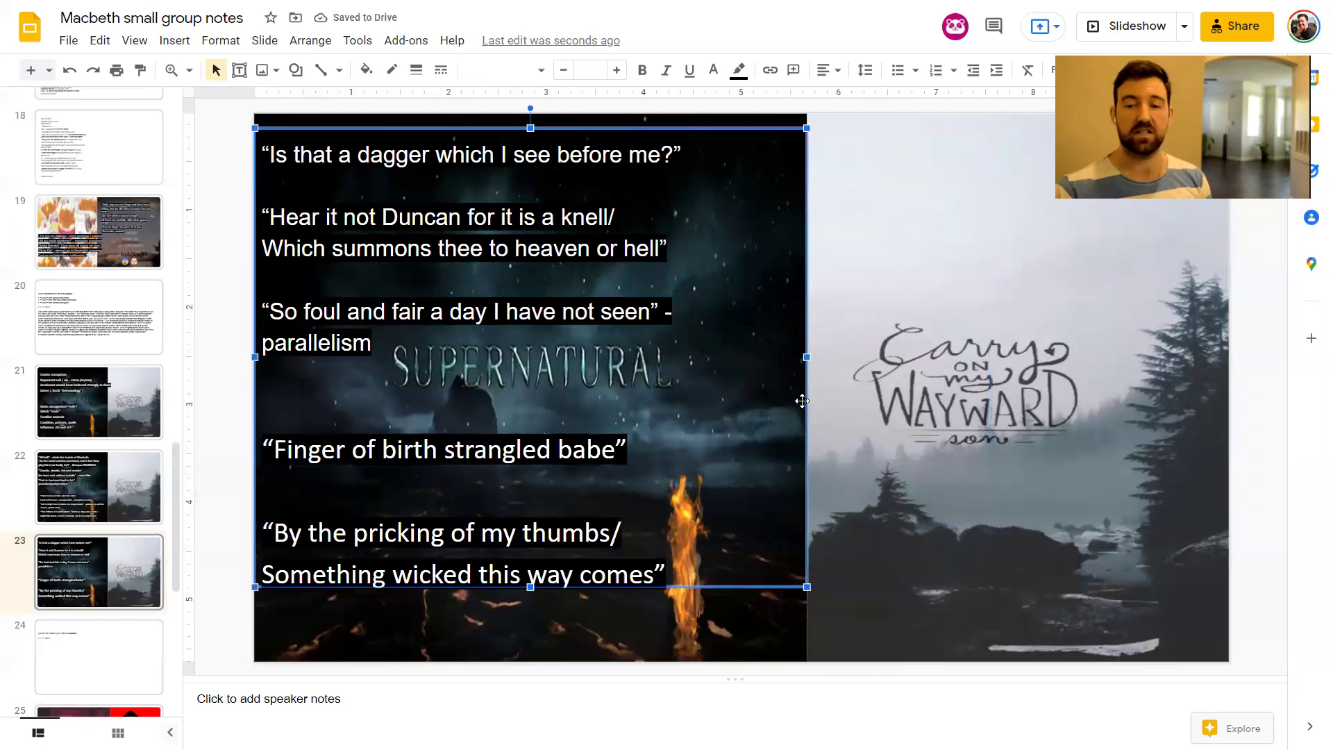
Add "Here I have a pilot's thumb, wrecked as homeward he did come" below the Finger of birth quote
click(641, 436)
key(Return)
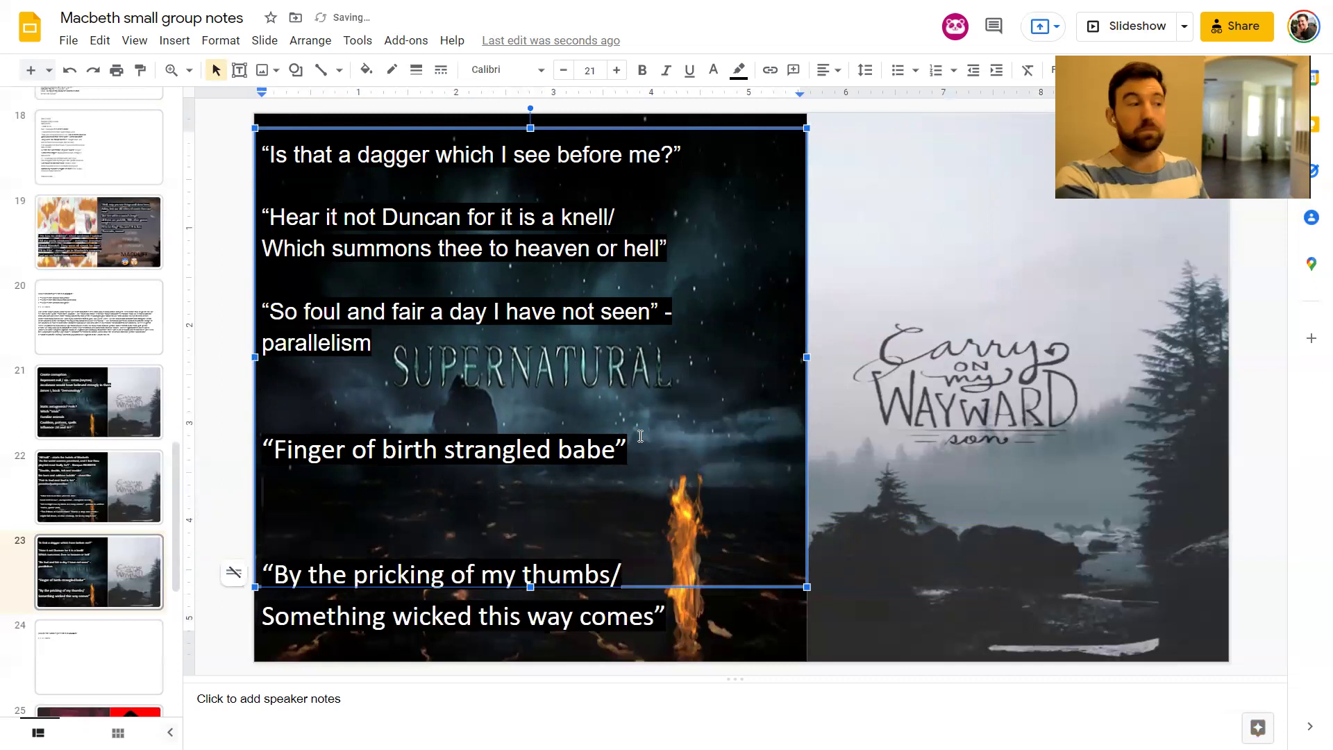
text("Here I hav)
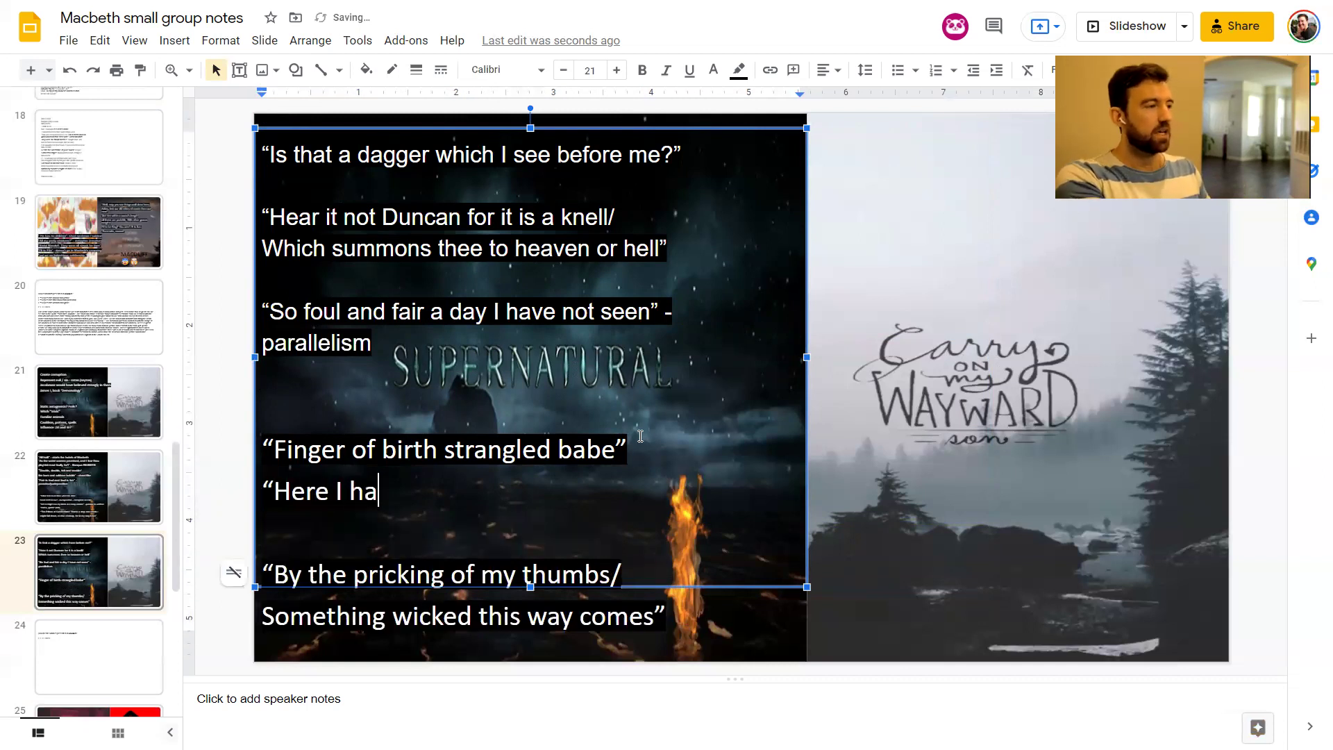
text(e a pilot's thum)
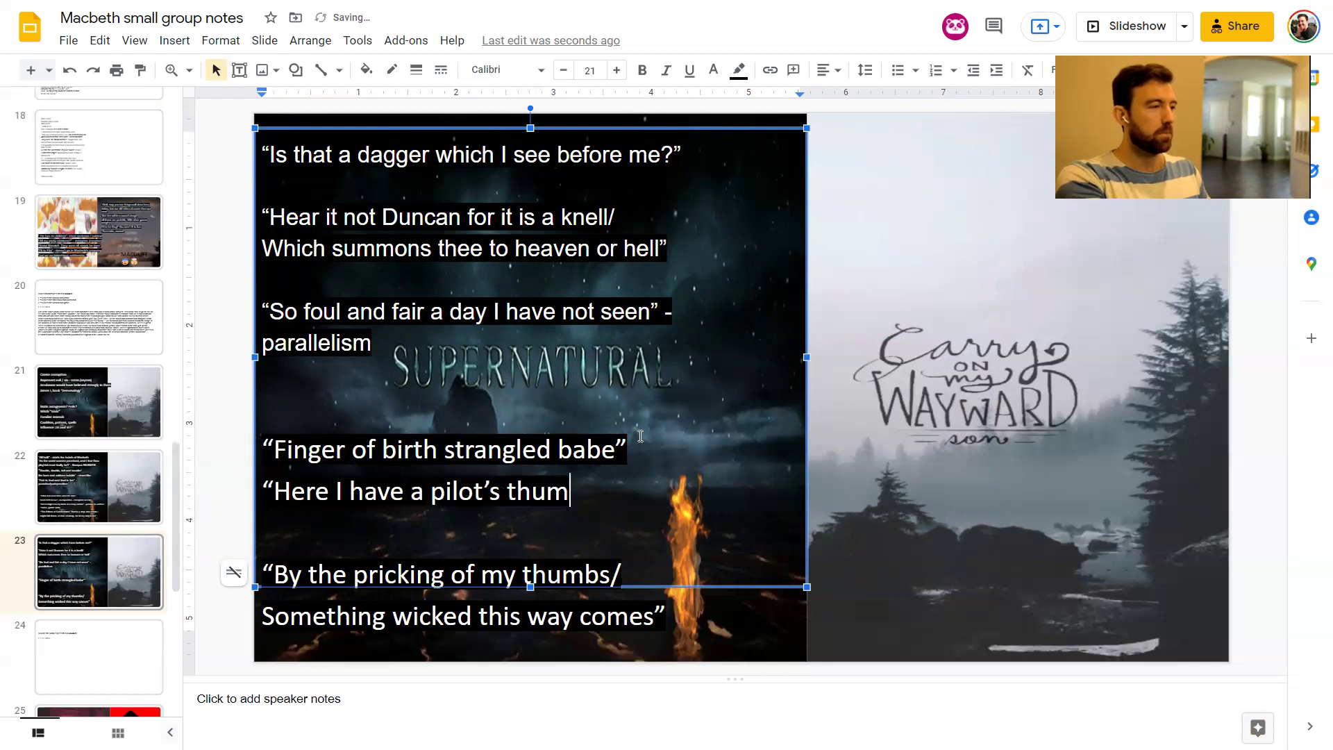
text(b, wr)
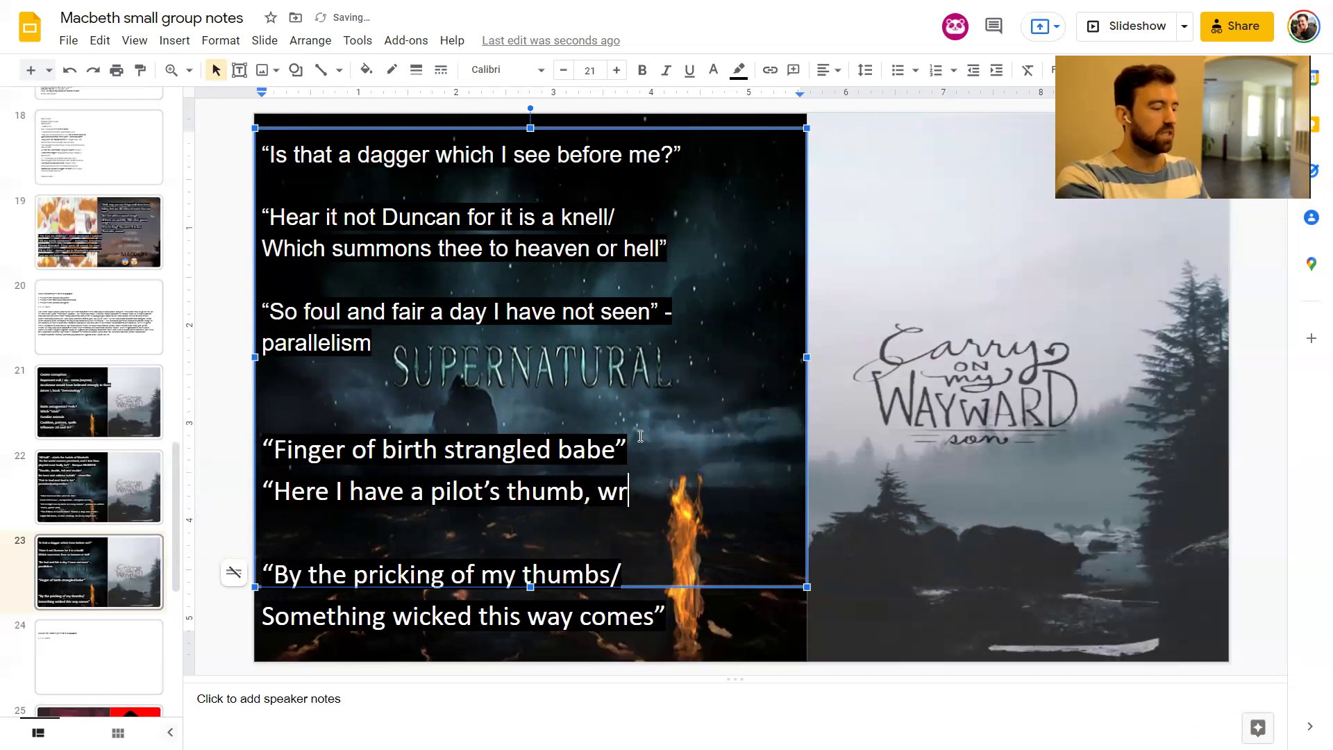
text(ecked as homewar)
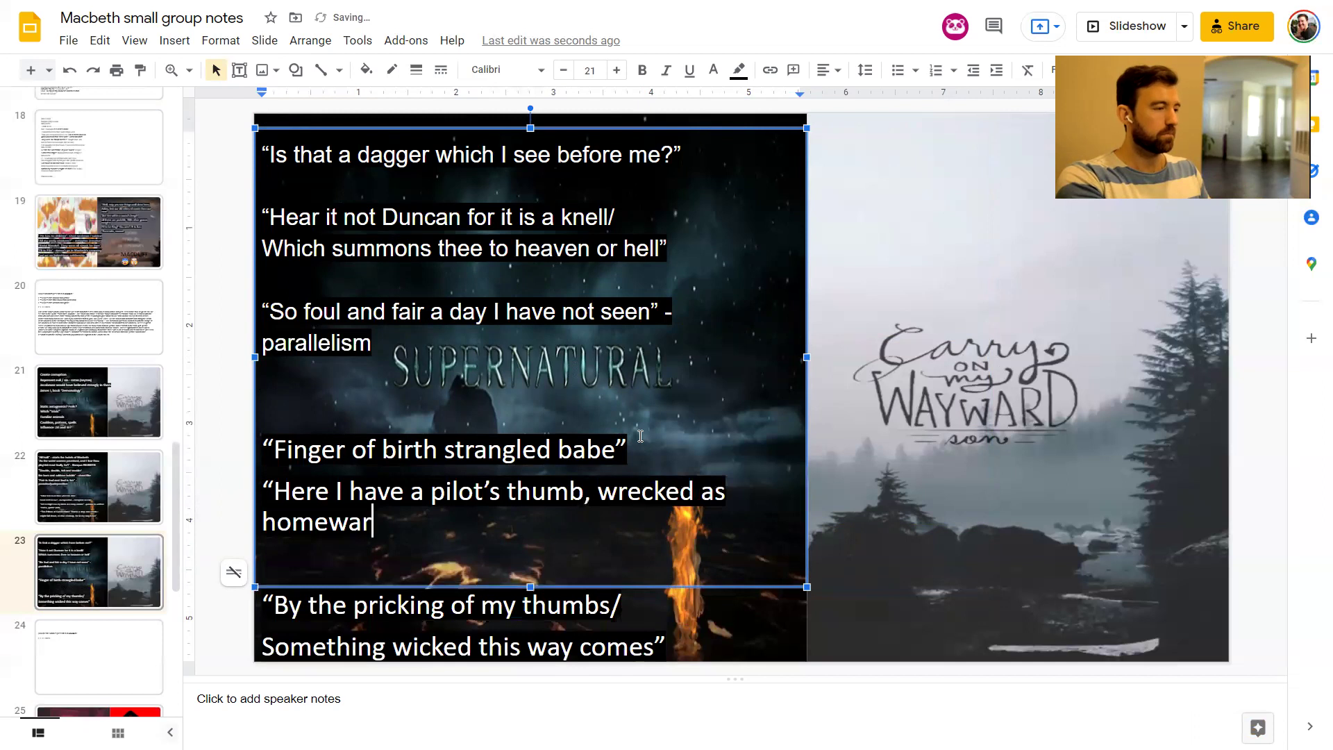
text(d he did come")
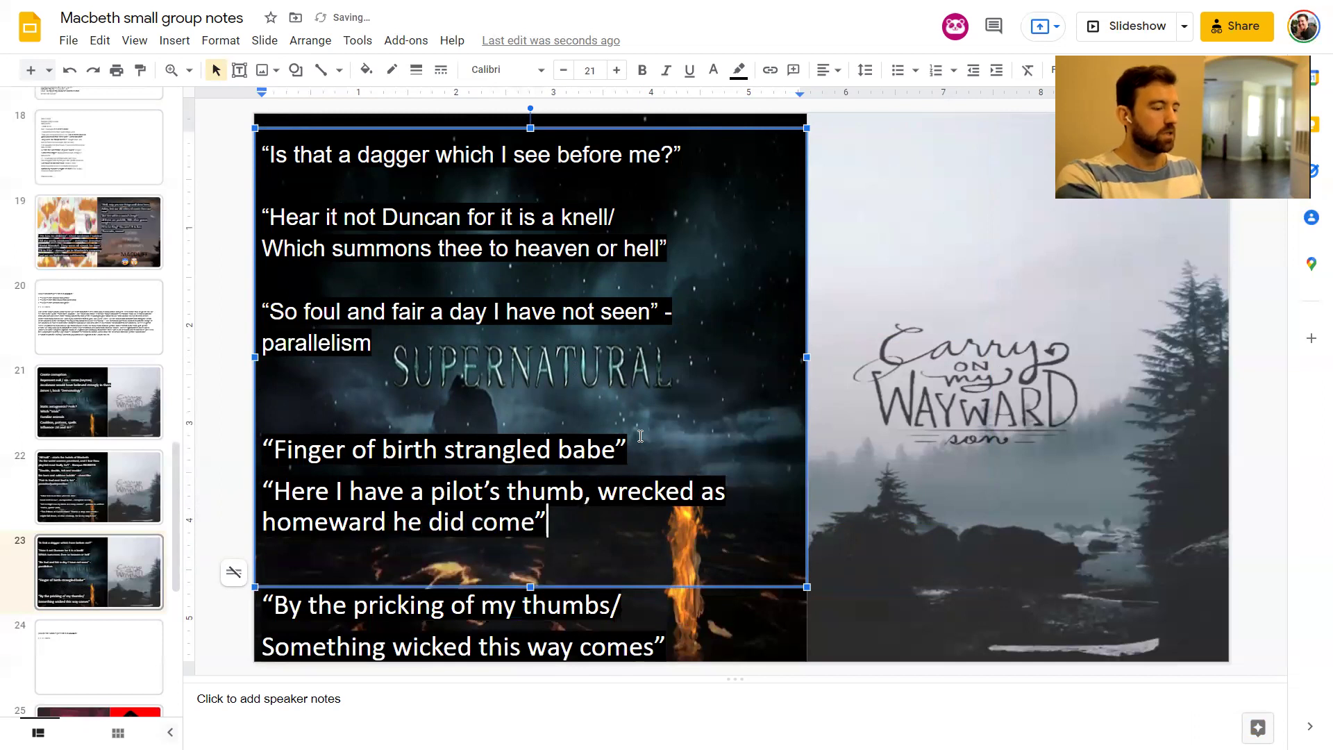
key(Delete)
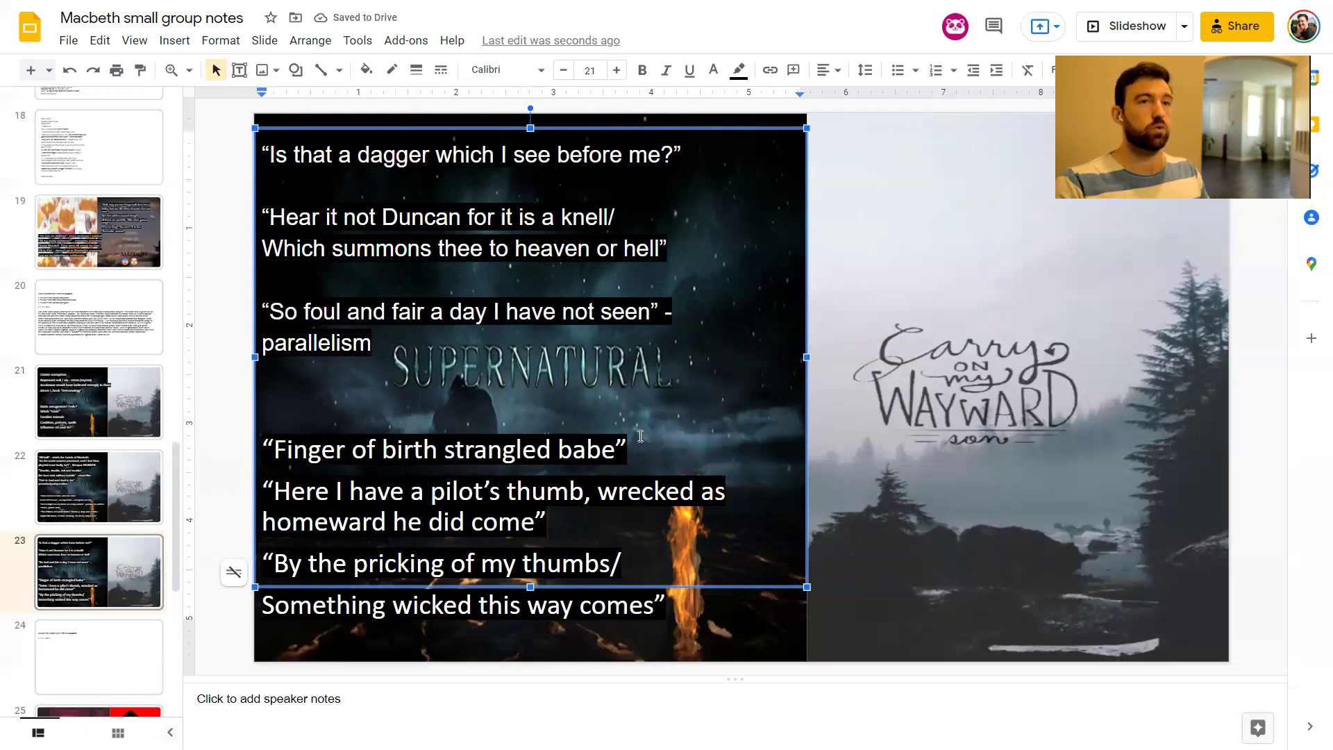
Highlight the pilot's thumb and pricking quotes, then lengthen the box to enclose every quotation
triple_click(425, 502)
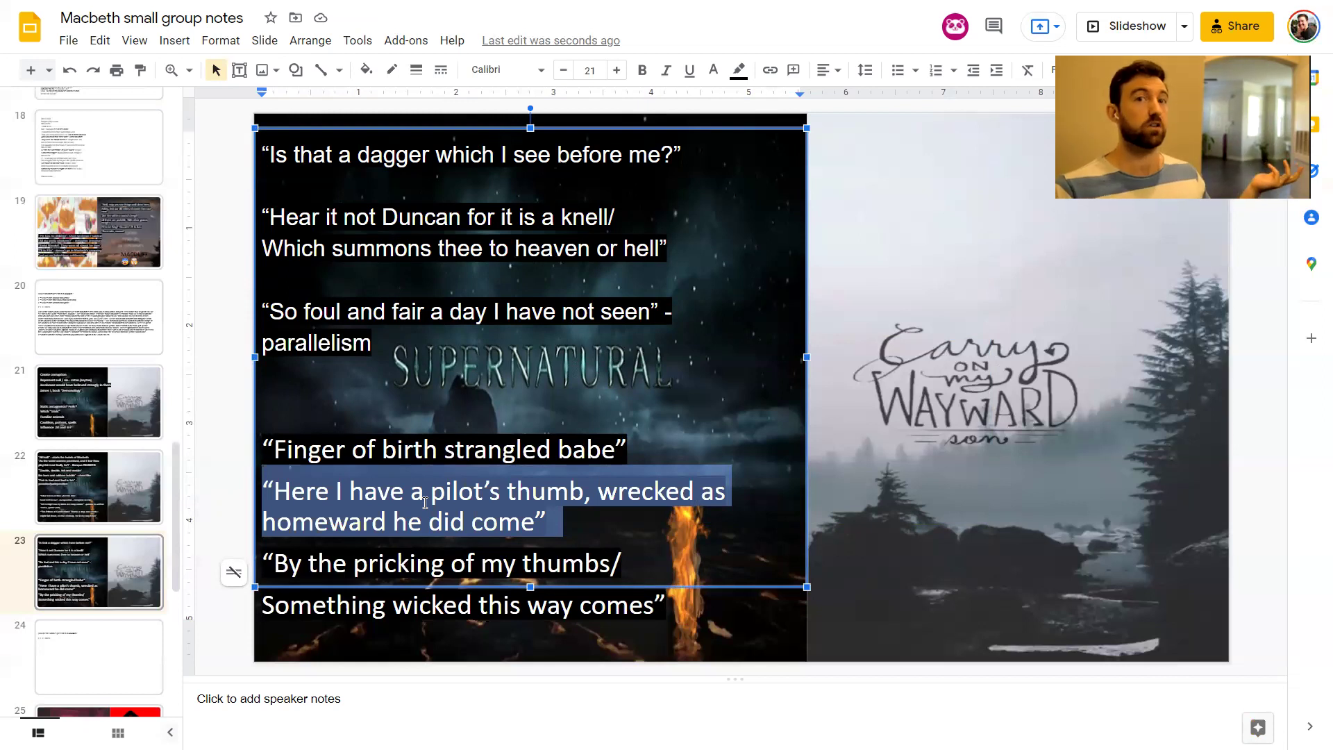
triple_click(450, 564)
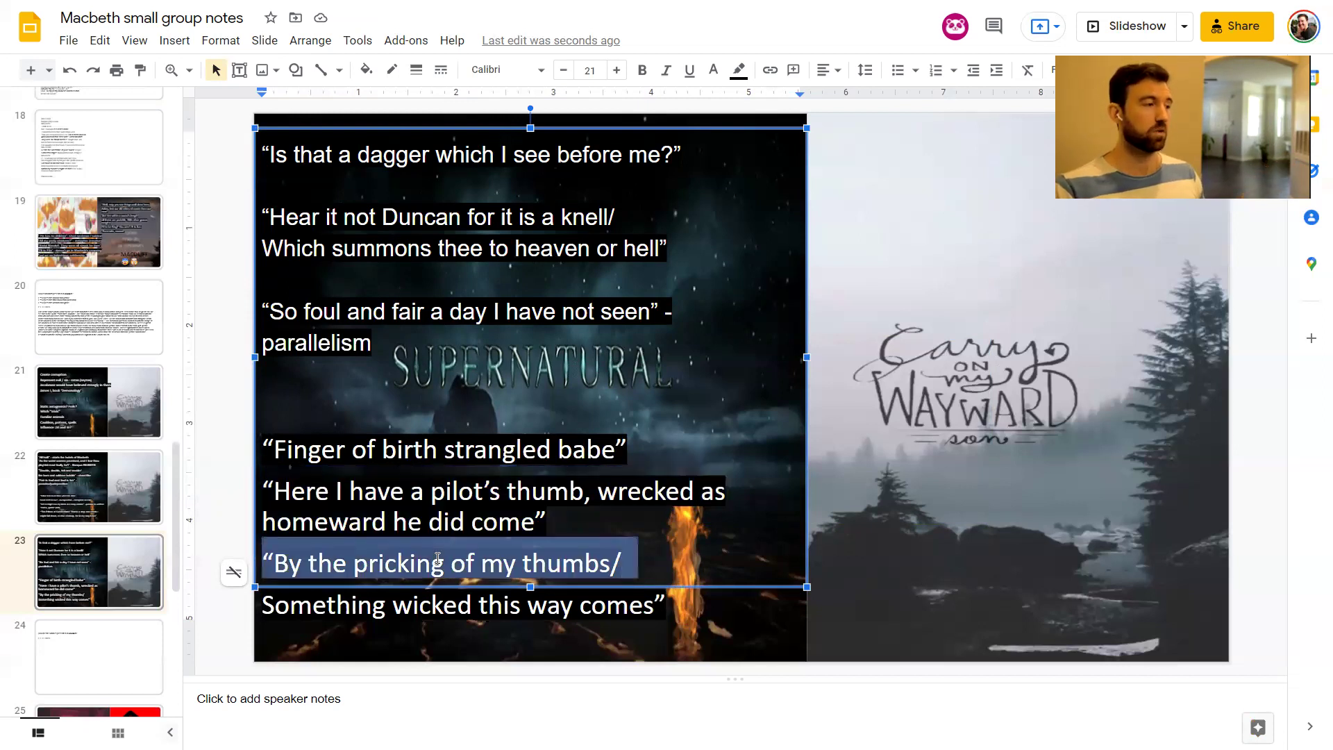
double_click(450, 564)
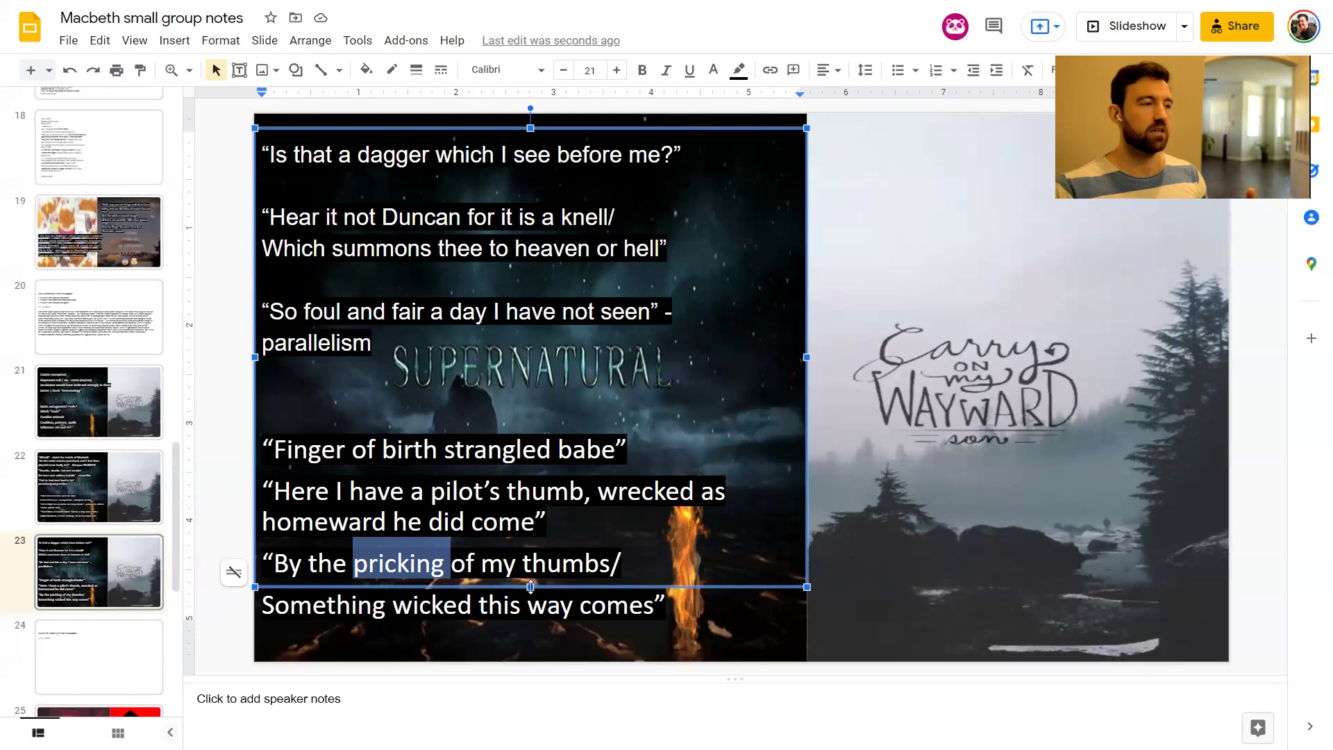
drag(531, 587, 540, 639)
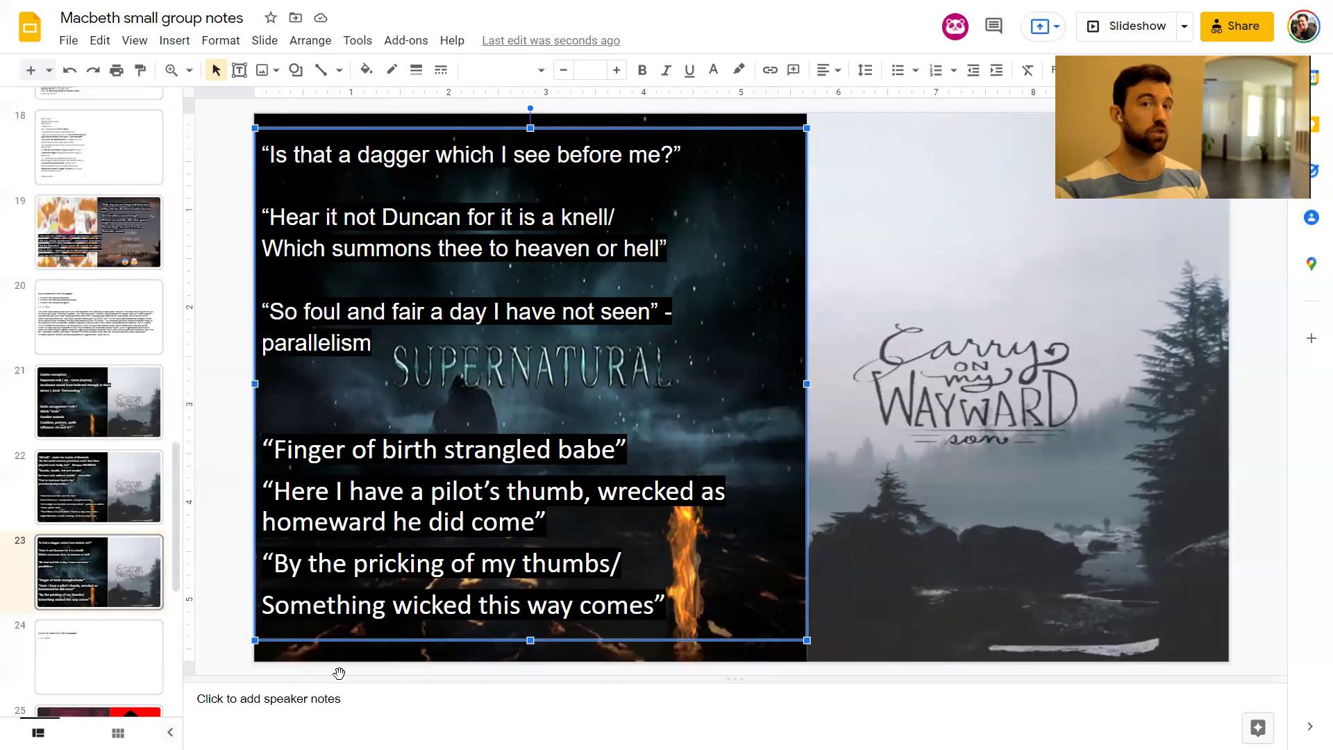
On slide 24, put the caret below the P E T E R R C heading and make the text box taller
scroll(95, 479, down, 3)
click(96, 479)
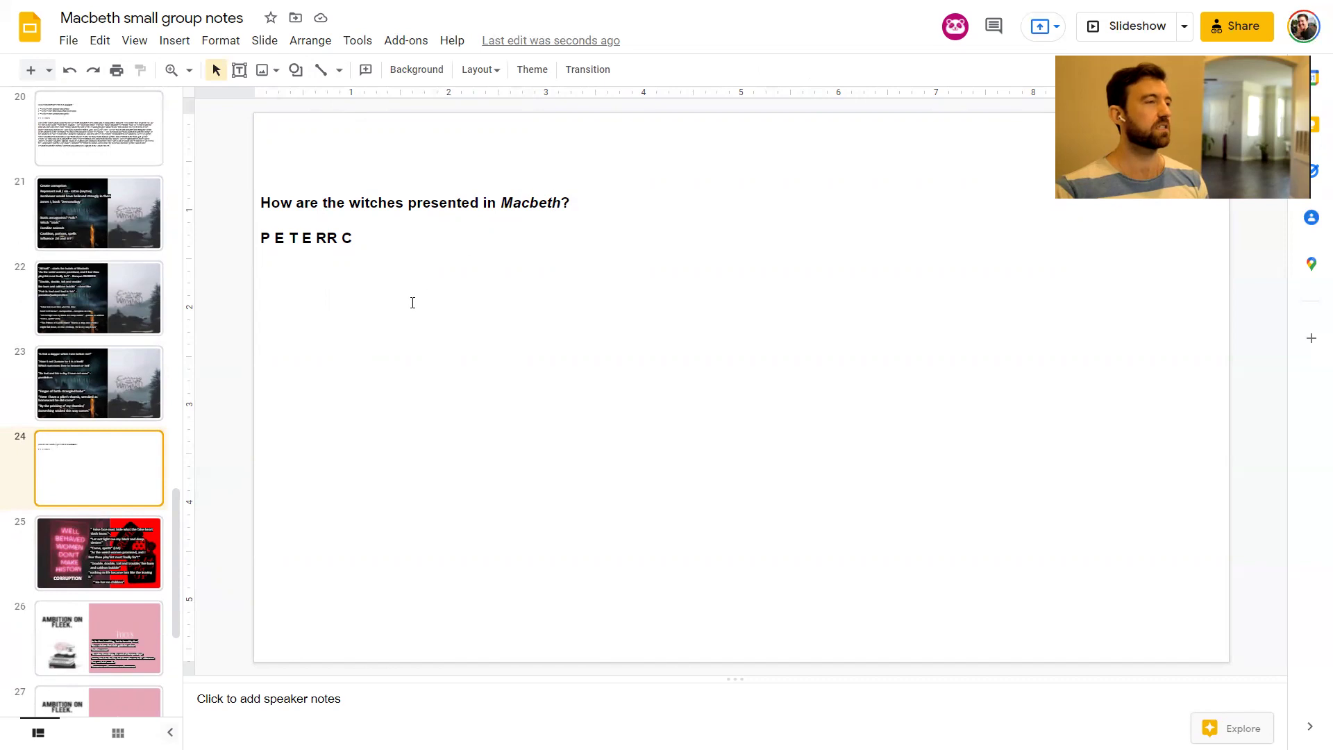
click(370, 268)
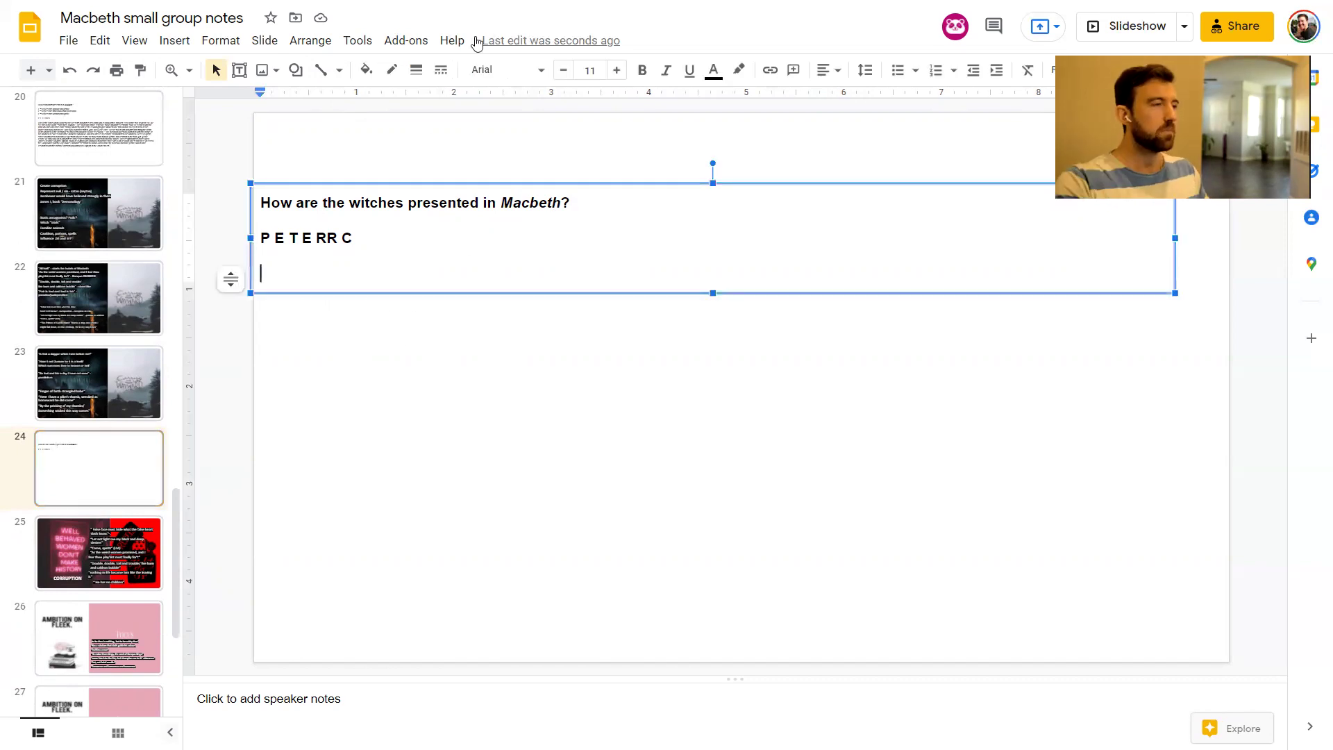
drag(712, 293, 760, 623)
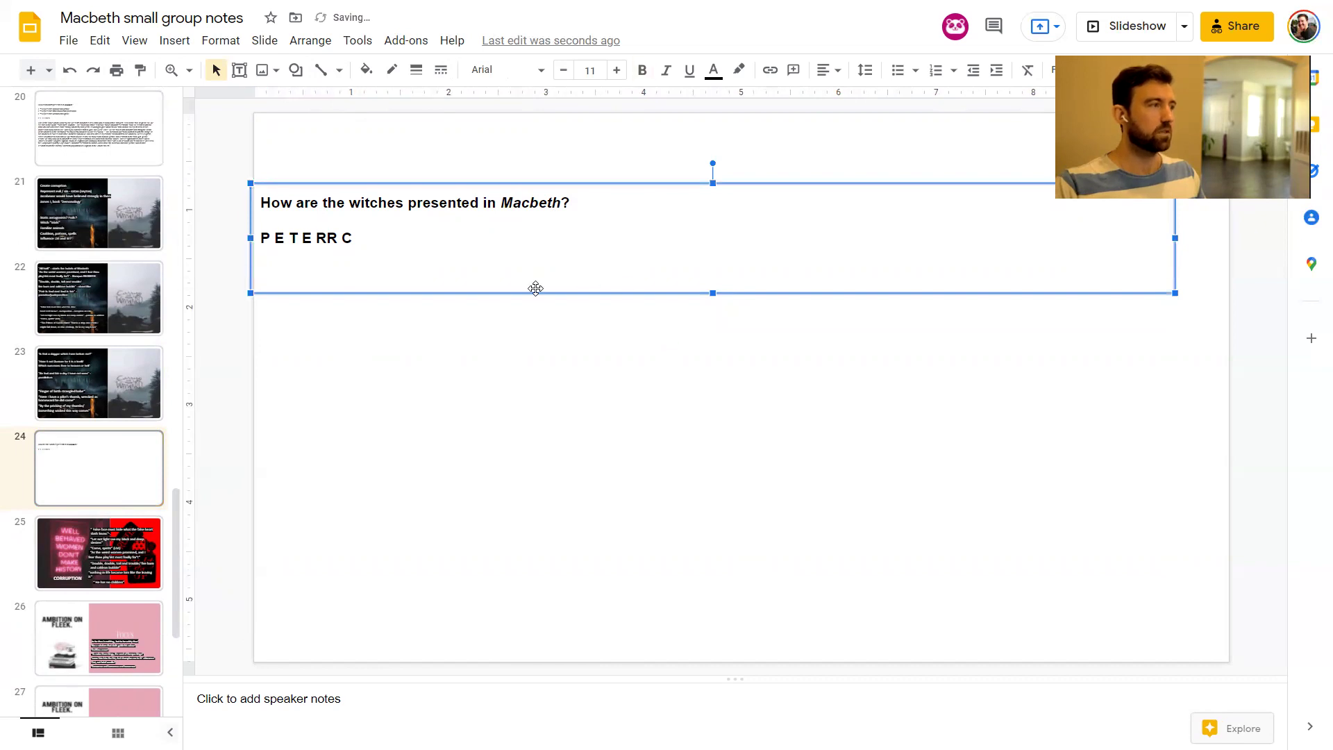
Begin the paragraph: witches as a powerful corrupting influence, shown by 'All Hail' in Act Three Scene Three
click(511, 278)
text(The wit)
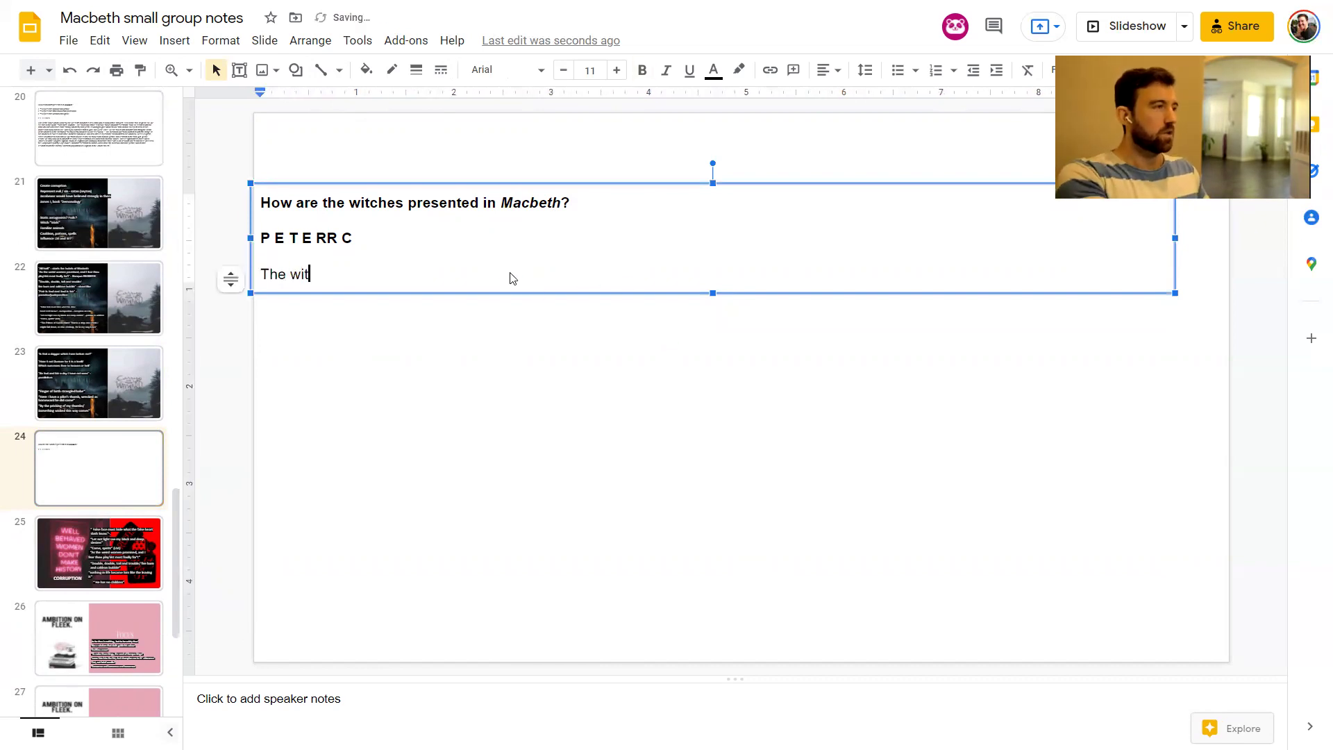
text(ched)
key(BackSpace)
key(BackSpace)
text(s are presewn)
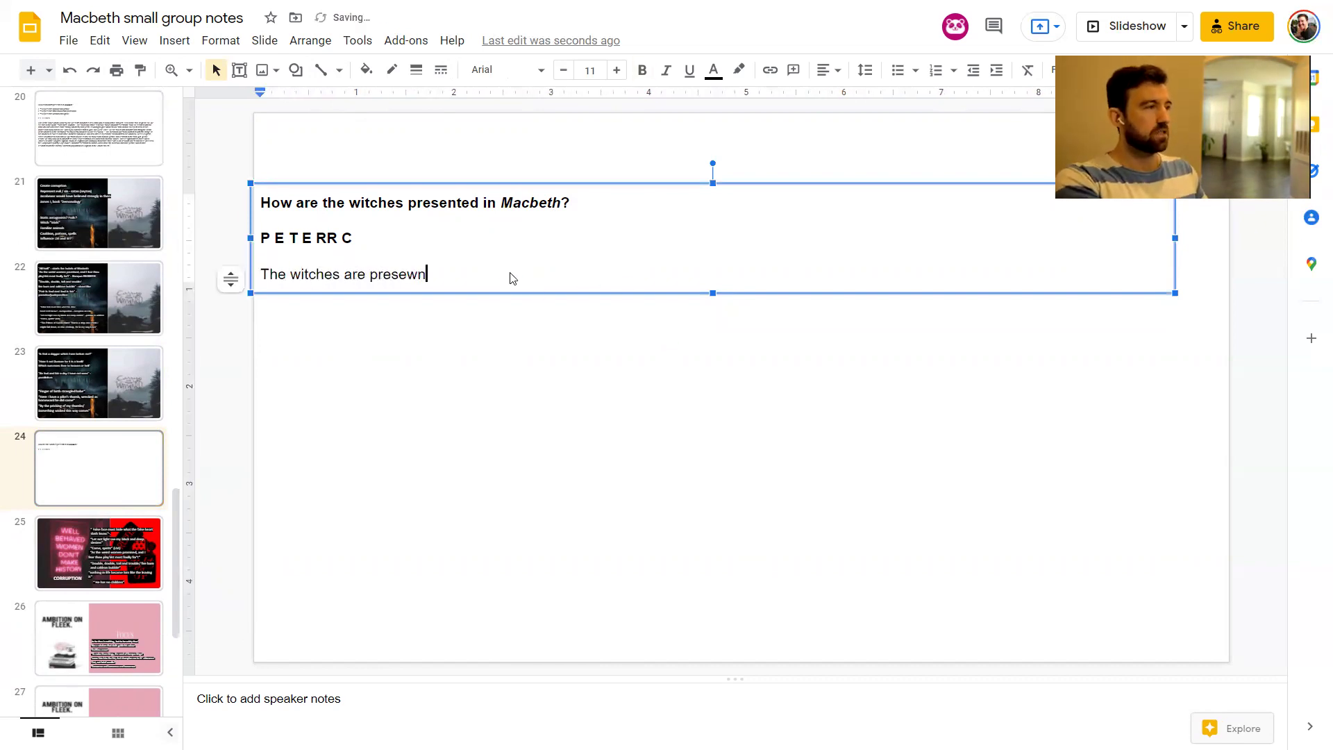
key(BackSpace)
key(BackSpace)
text(nted as a po)
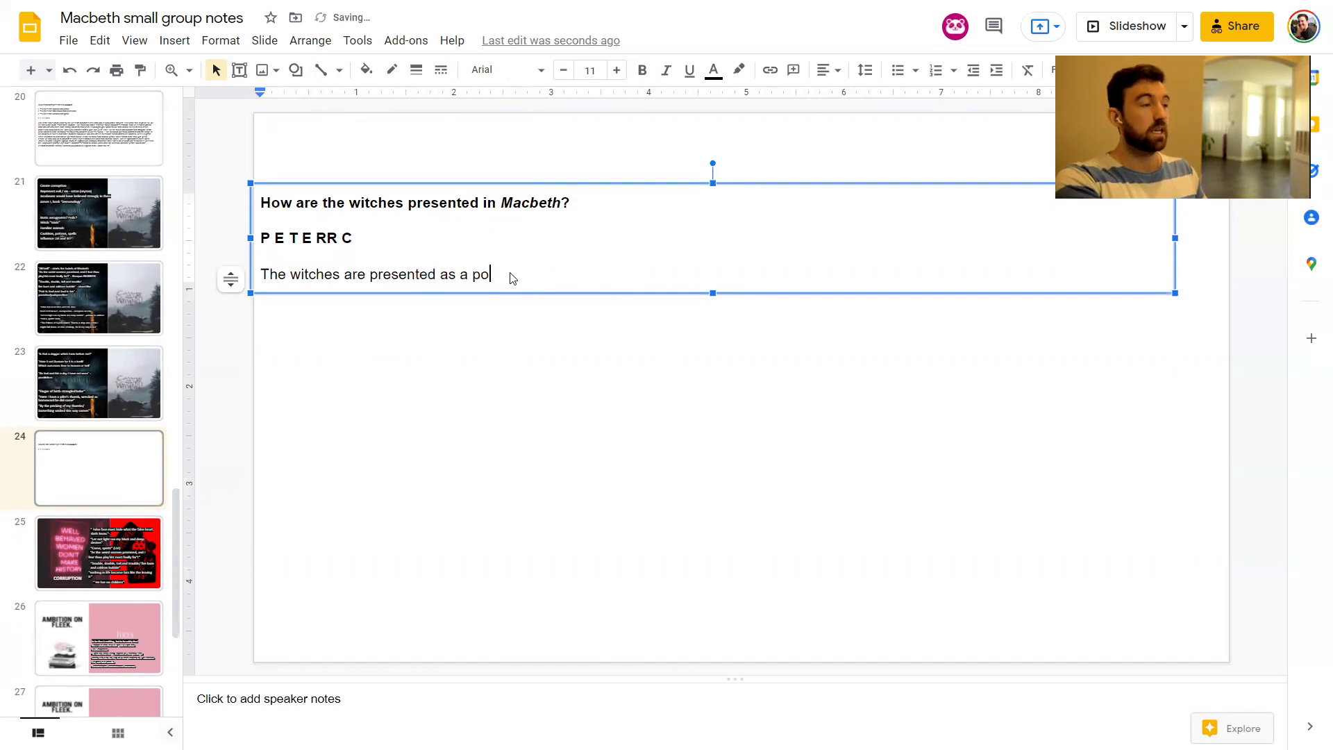
text(werful corrupt)
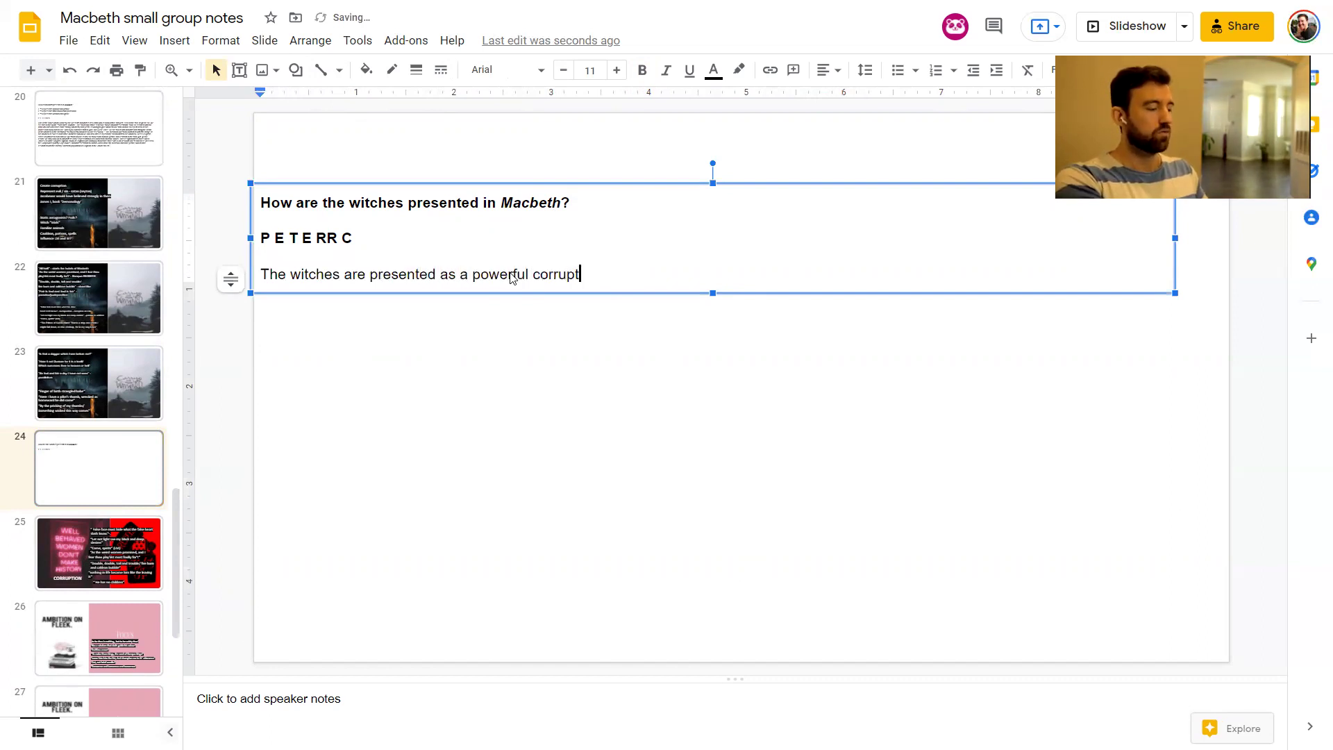
text(ing influence )
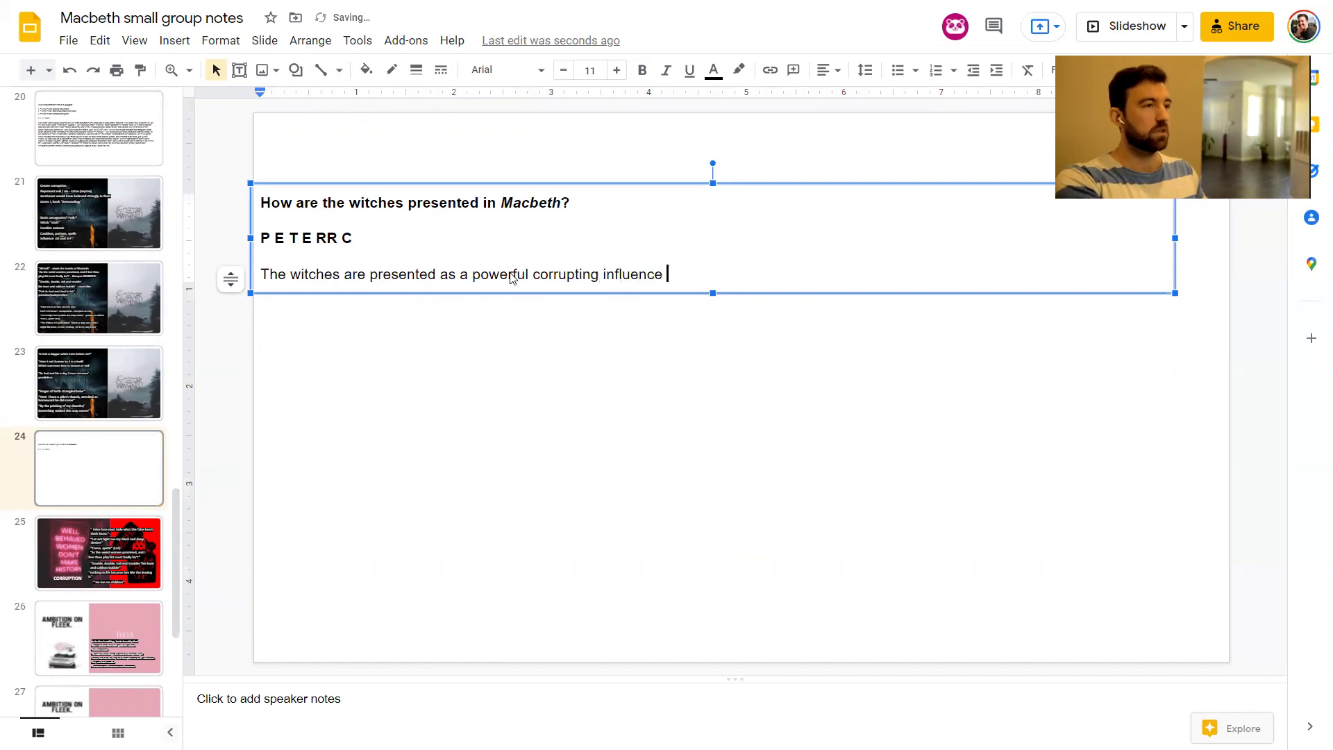
text(in the play. Shakespea)
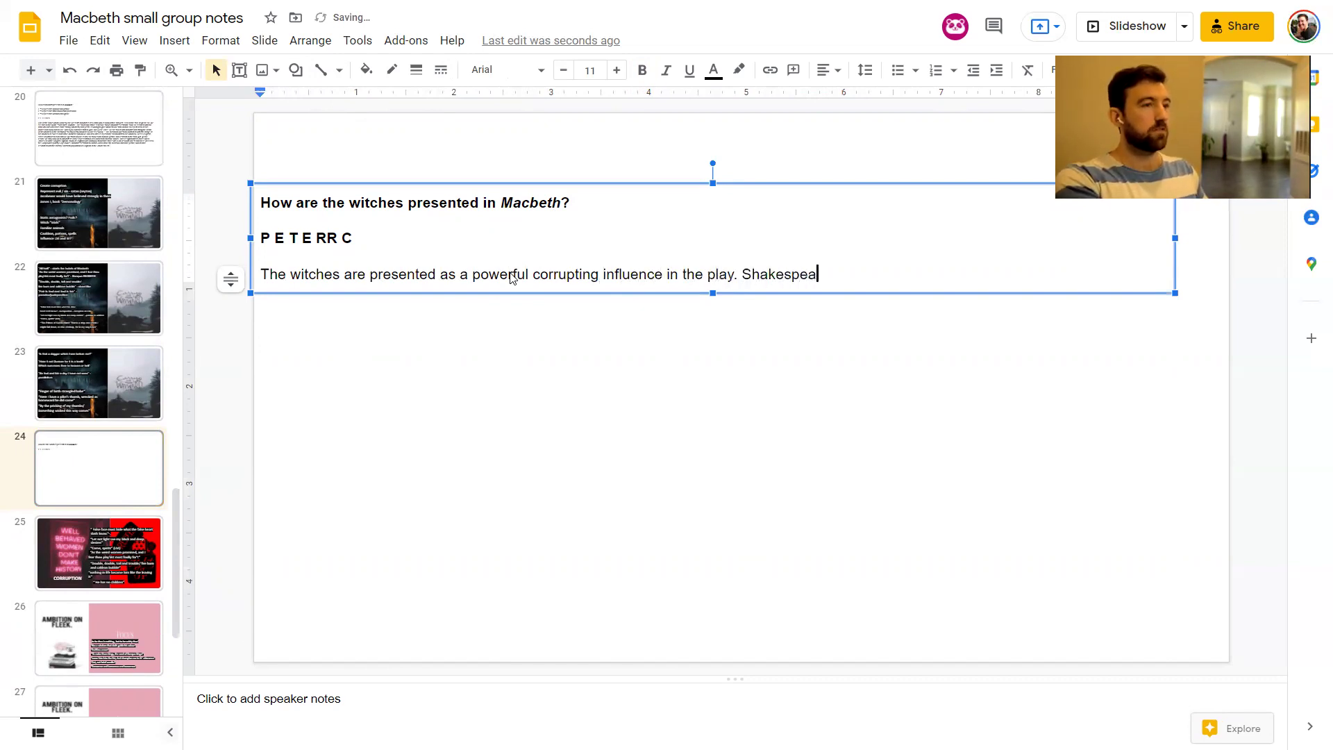
text(re first achieved t)
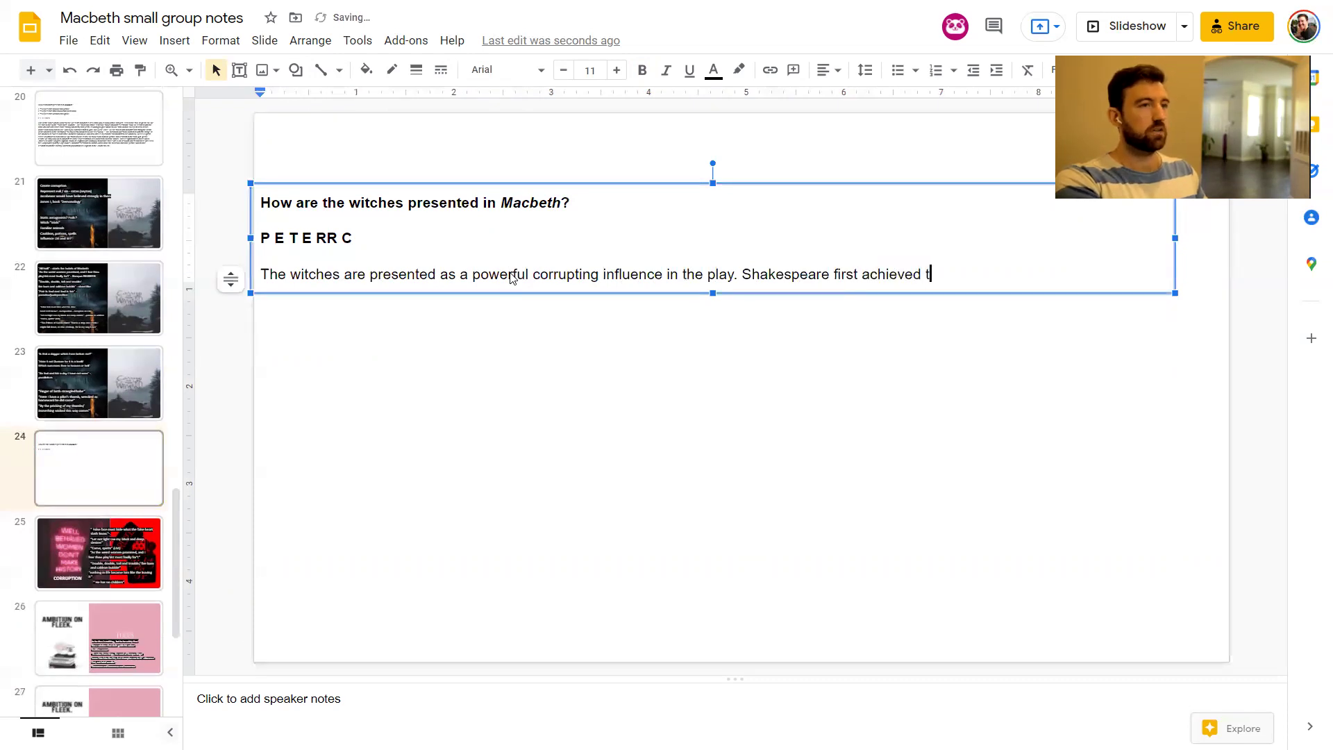
key(BackSpace)
key(BackSpace)
key(BackSpace)
text(s this)
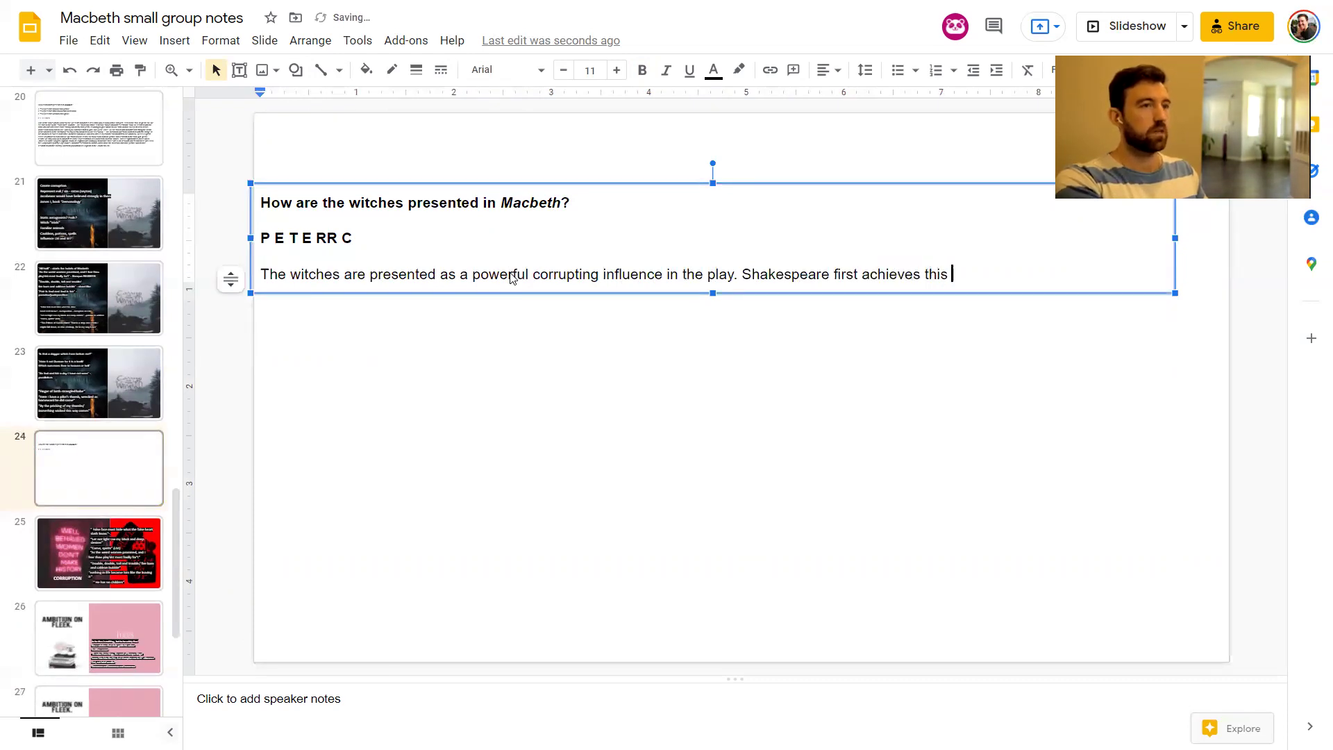
text( in Act )
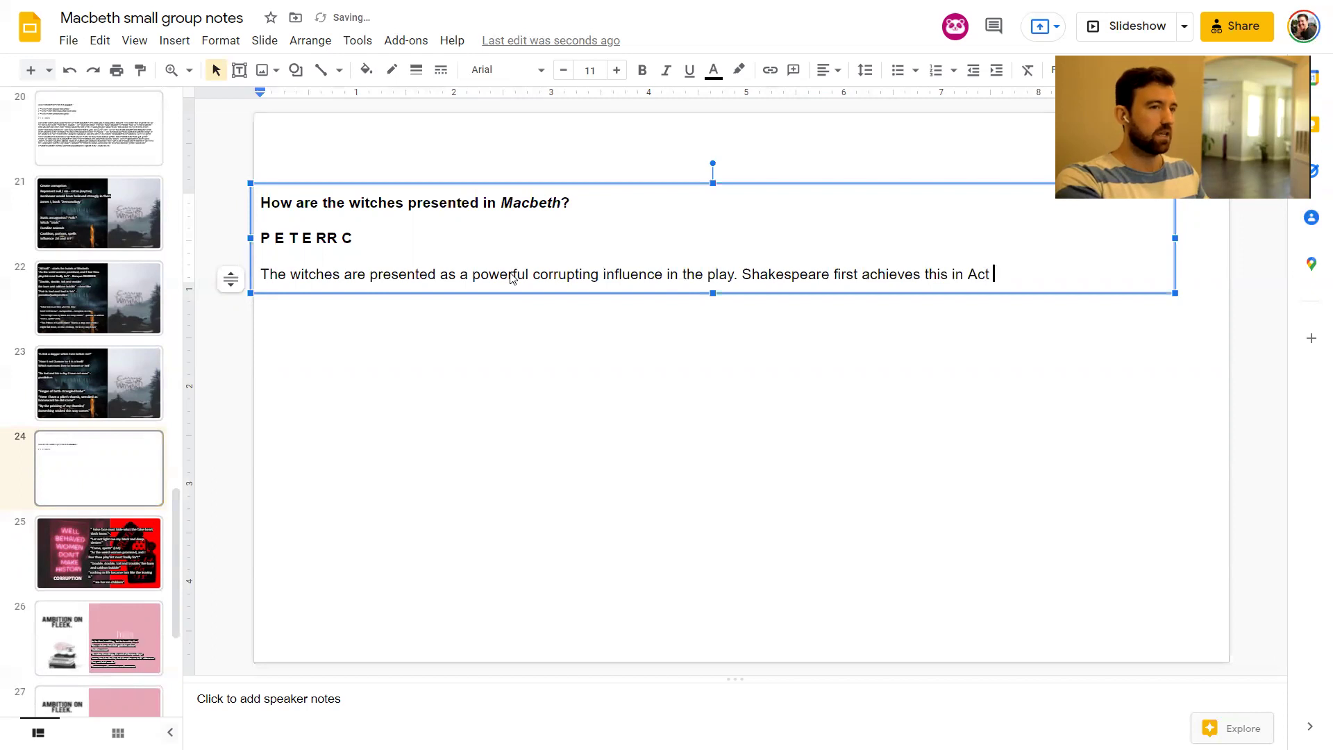
text(Three Scene $)
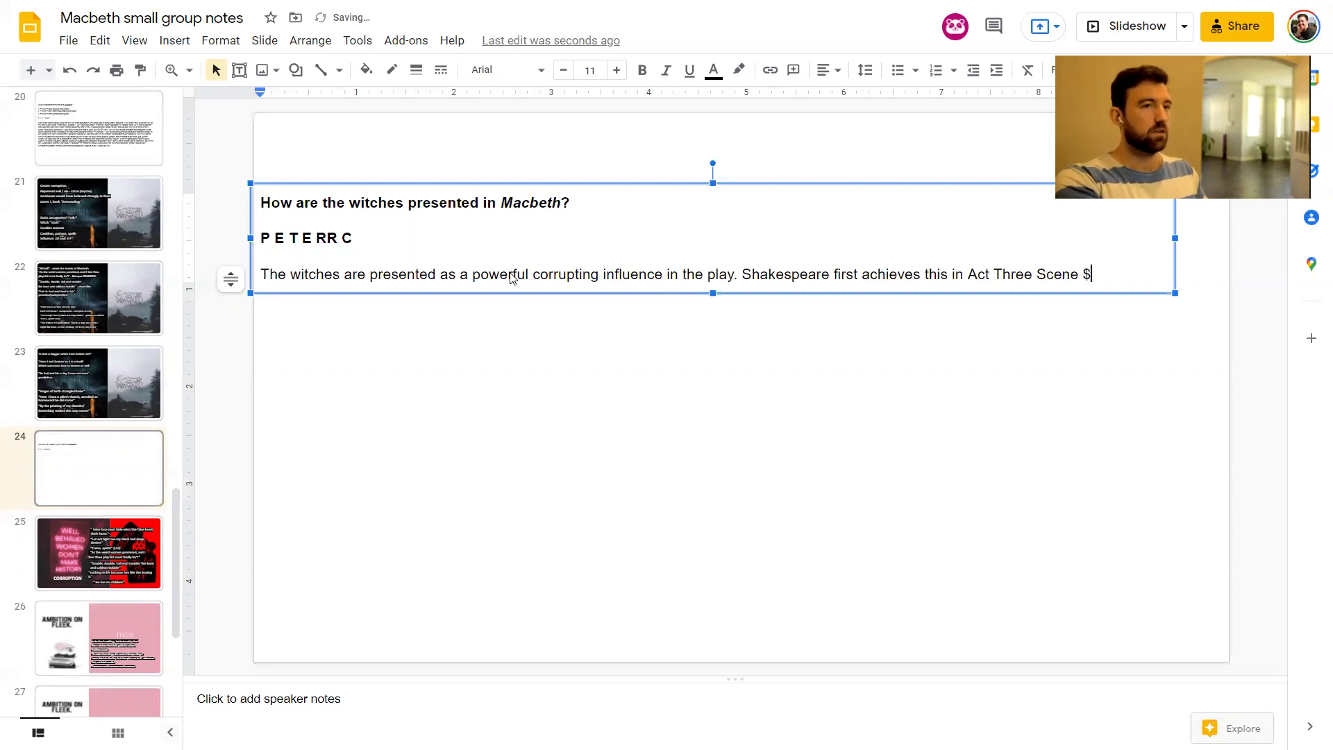
key(BackSpace)
text(Three w)
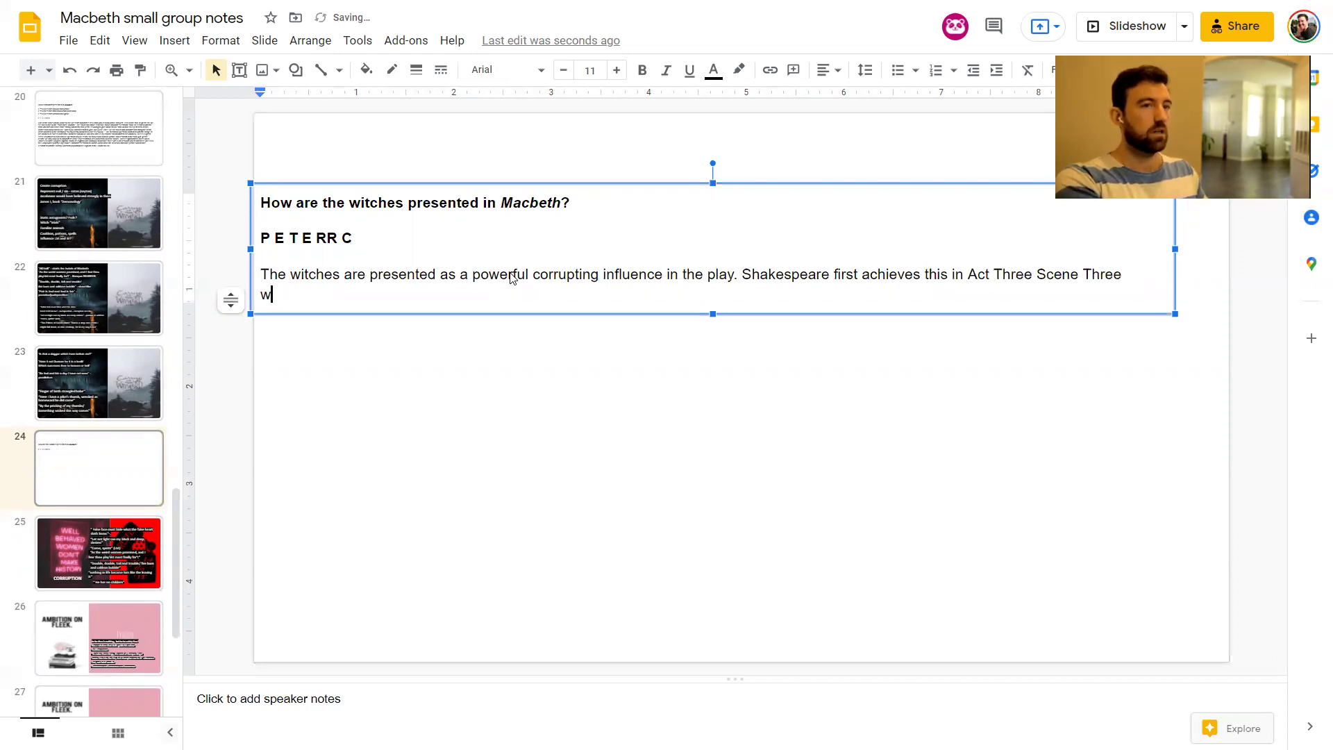
text(ith the )
text(quote “All )
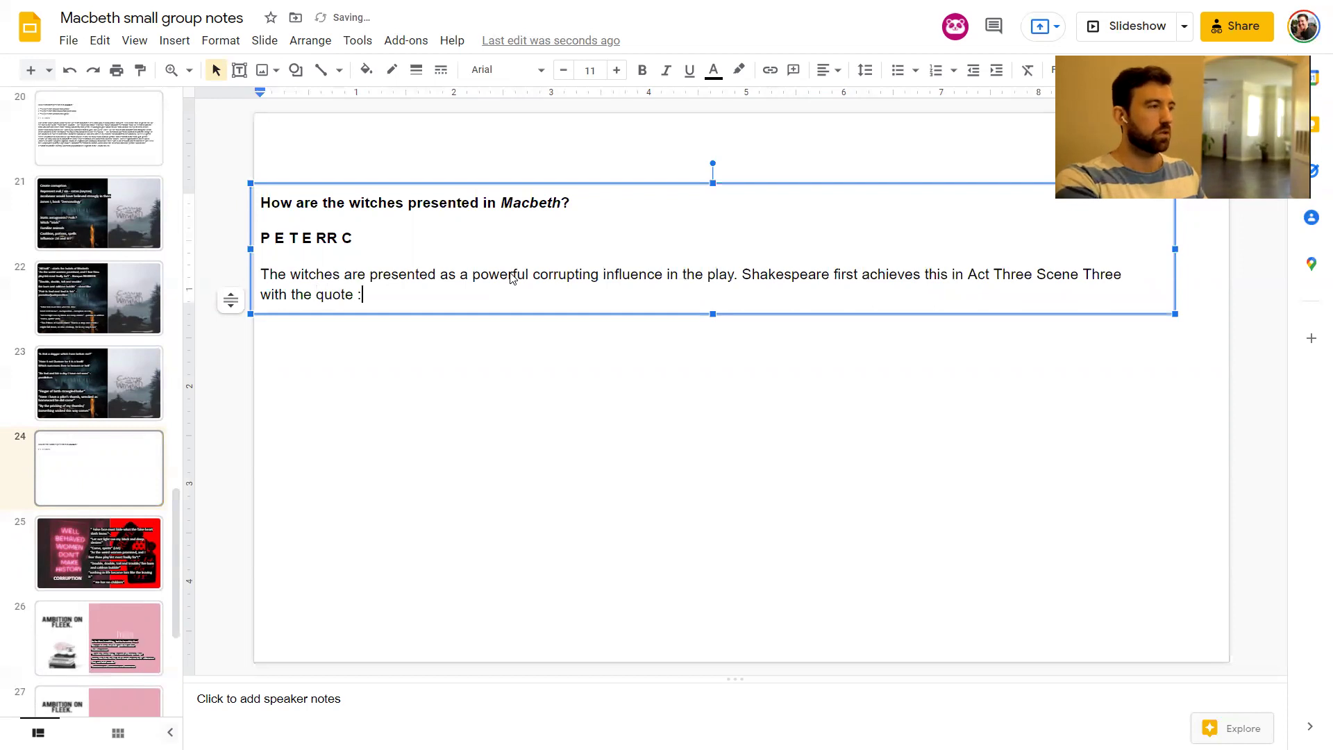
text(H)
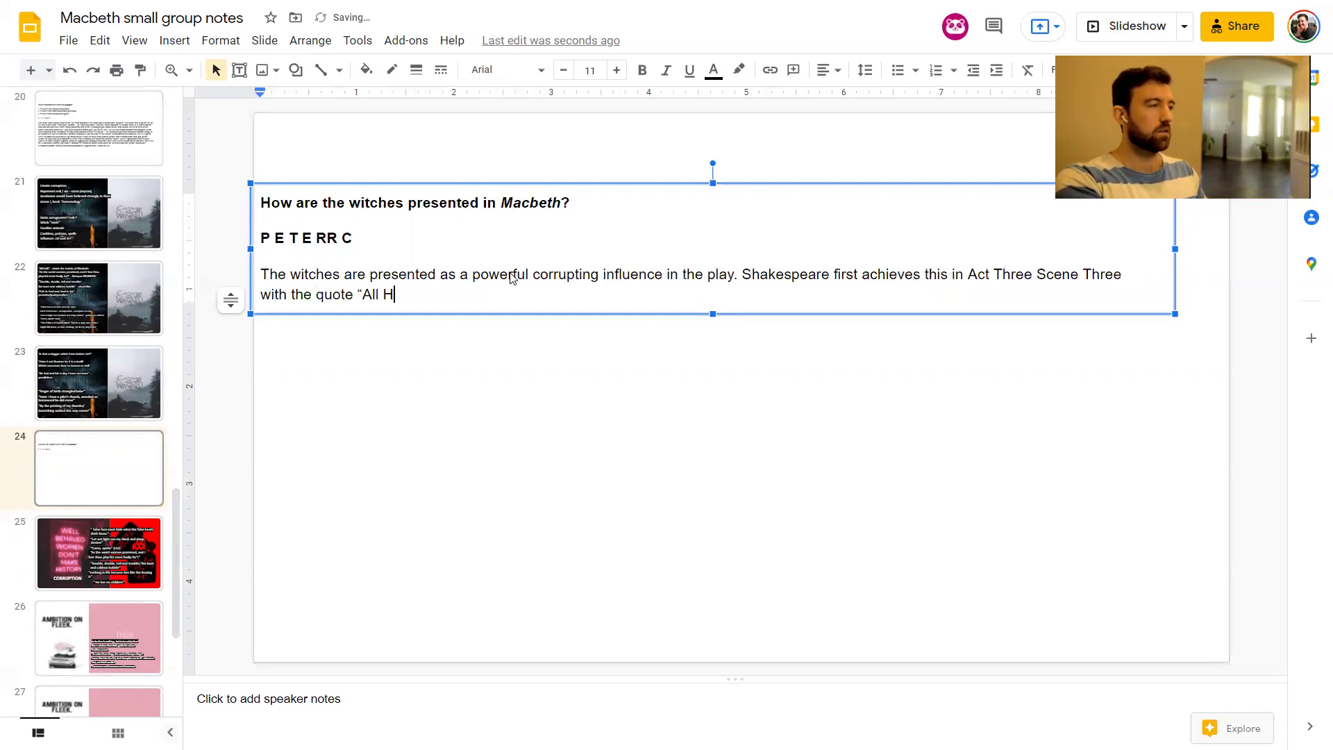
text(ail””.)
key(BackSpace)
key(BackSpace)
Explain hail's royal connotations and Macbeth's hubris, quoting 'stay, you imperfect speakers! Tell me more'
text(as the usef)
key(BackSpace)
key(BackSpace)
text(of )
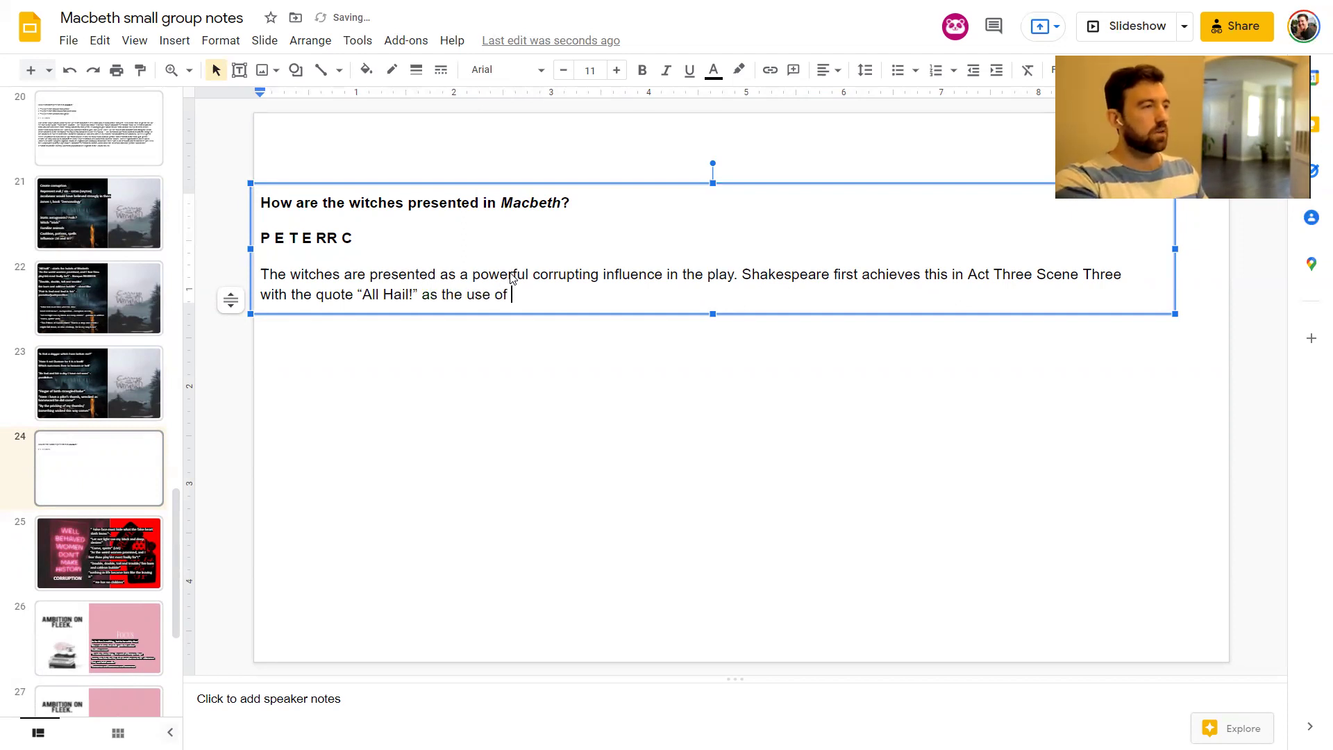
text(th)
text(e verb hail has co)
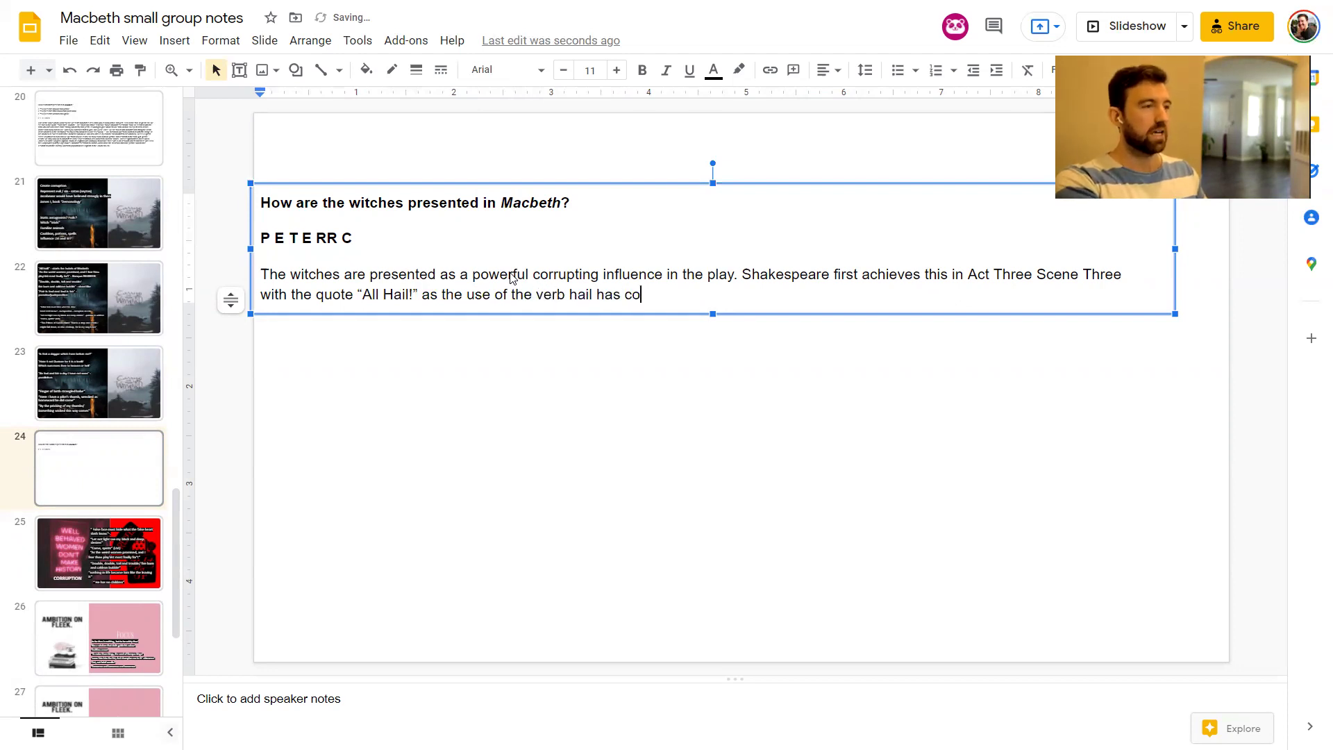
text(nnotations of respec)
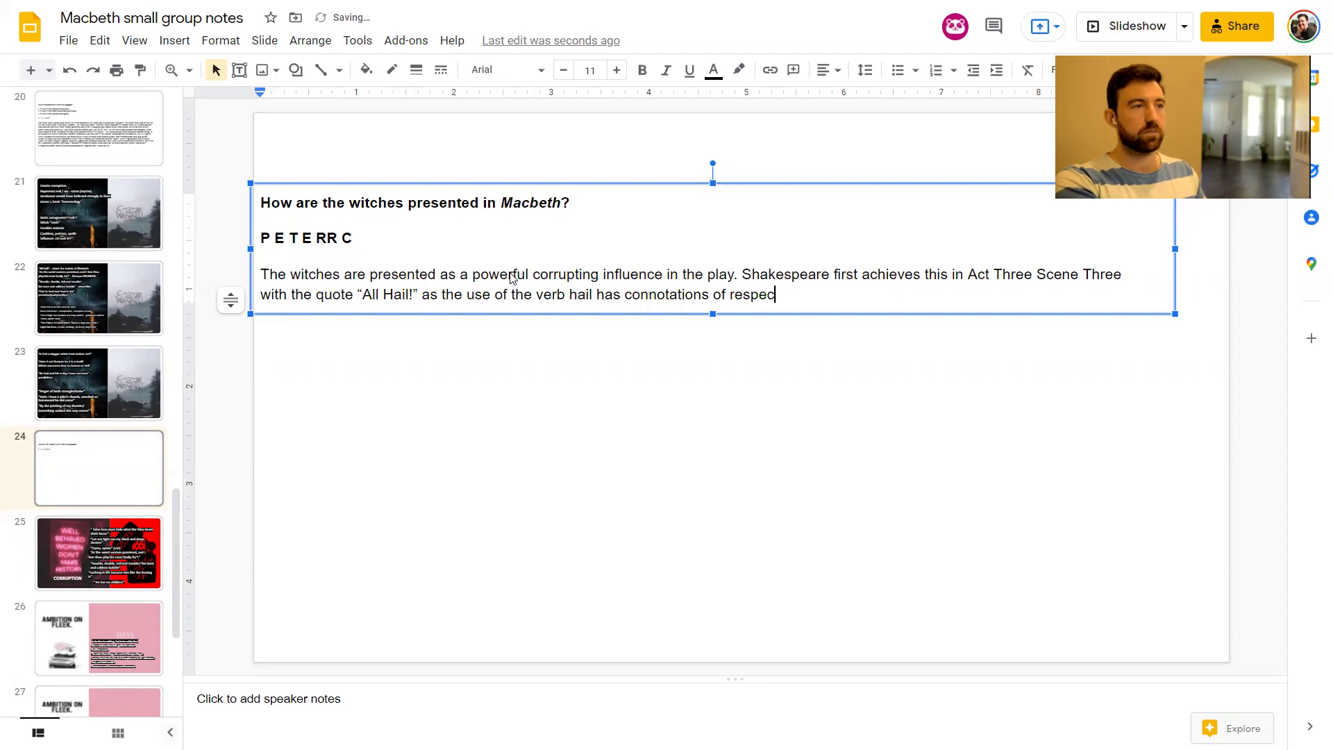
text(t )
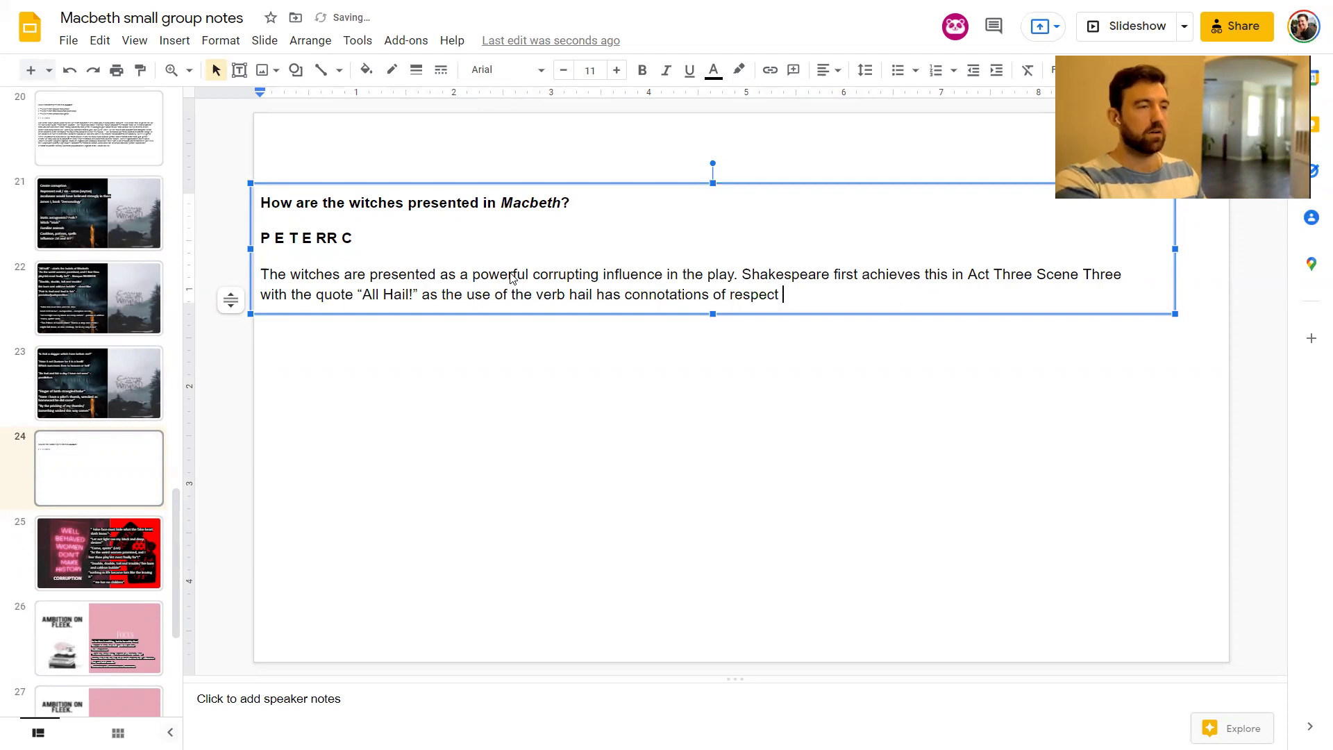
text(for the person you )
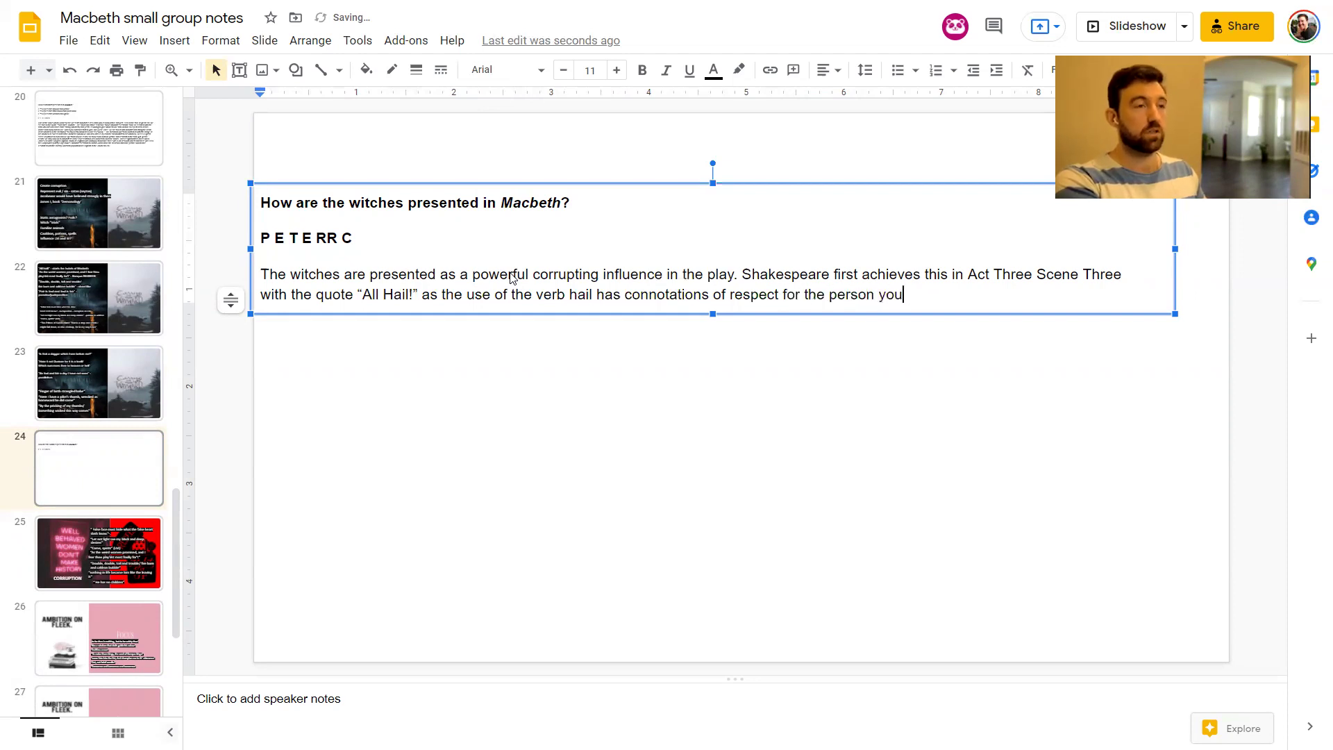
text(are speaking to, ofd)
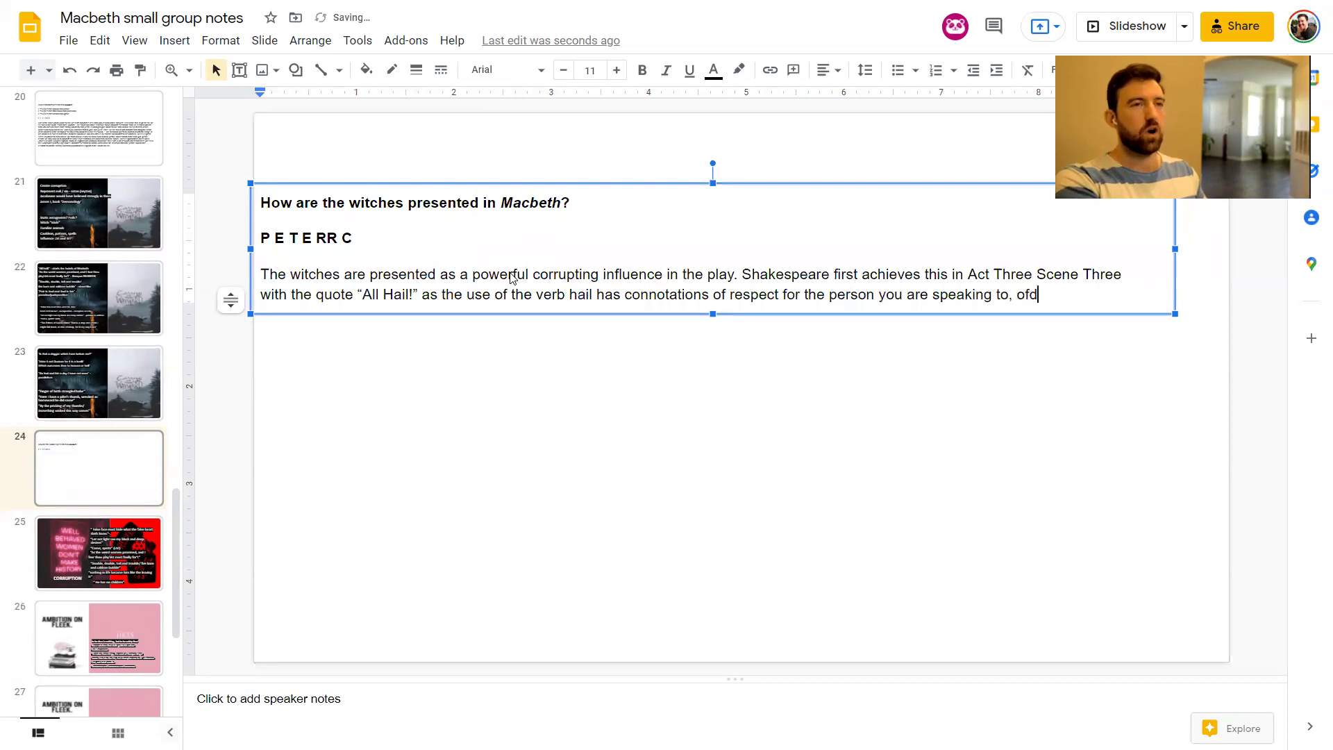
key(BackSpace)
text(ten with r)
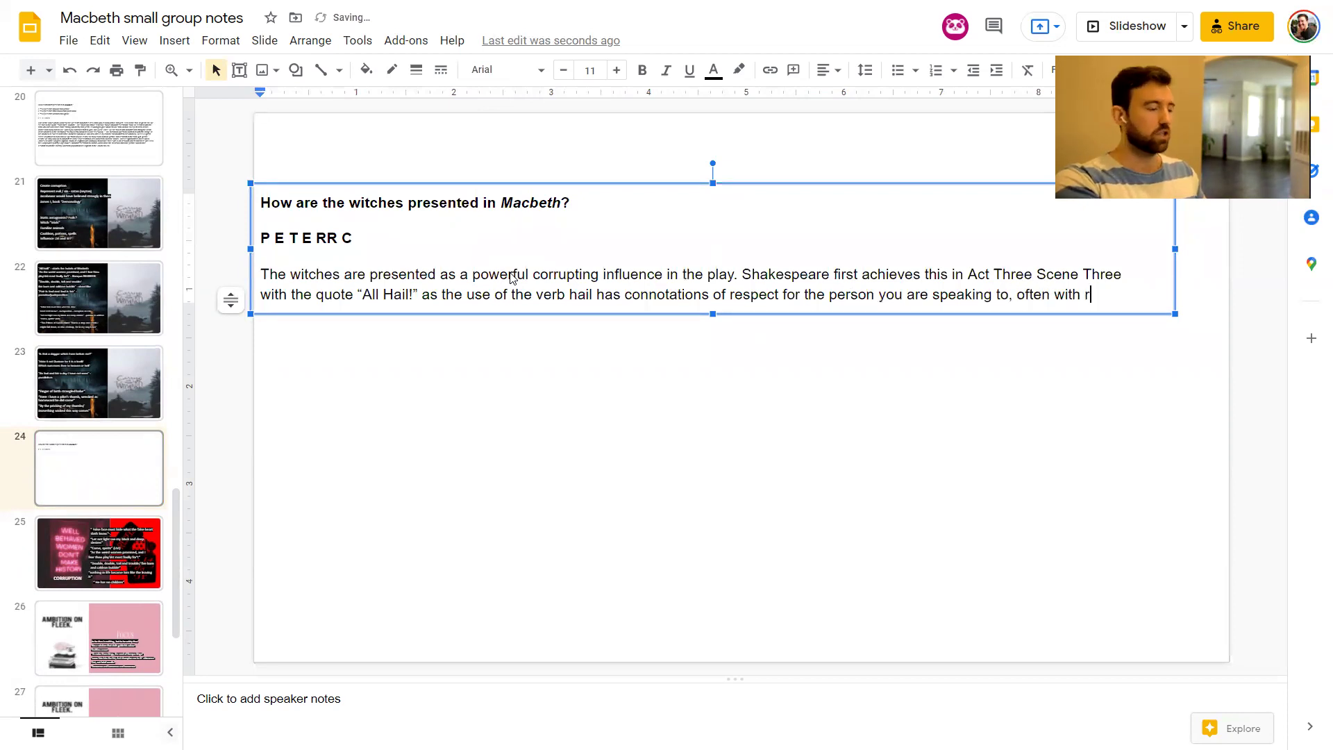
text(oyal connotations. )
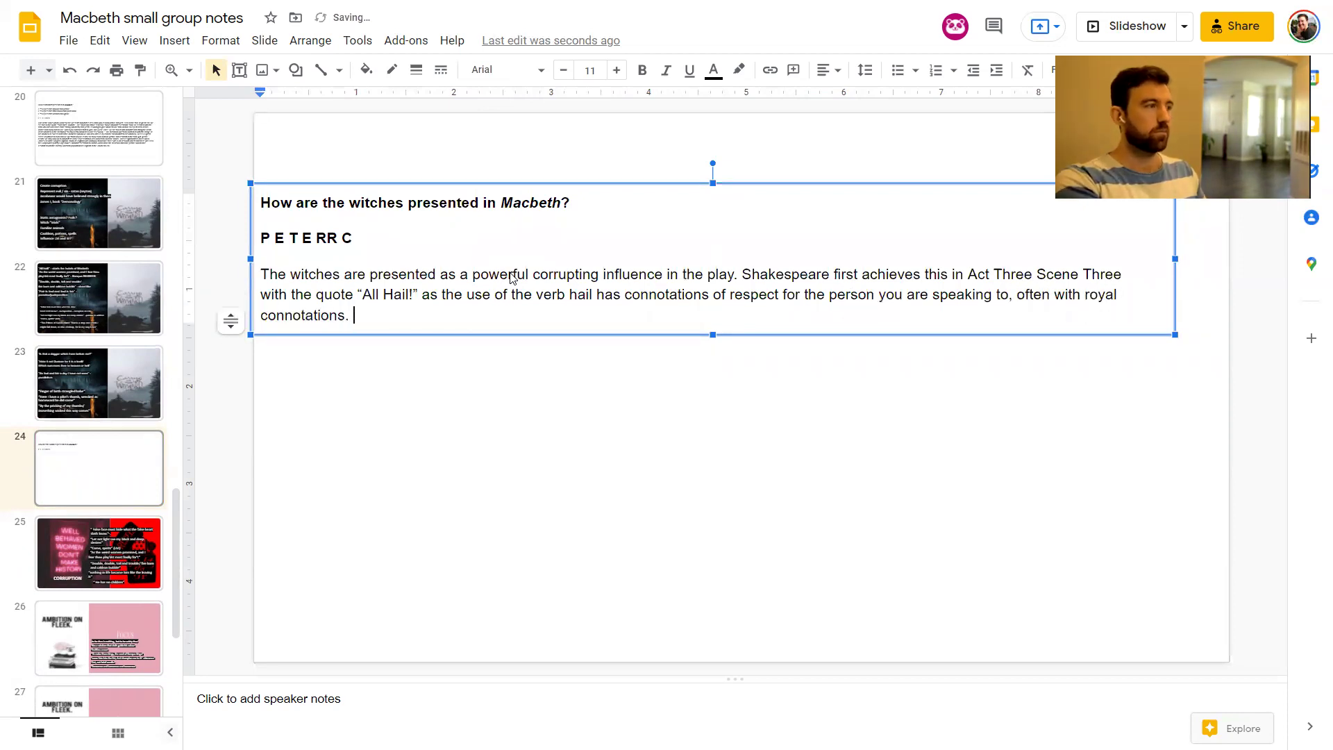
text(By using this lab)
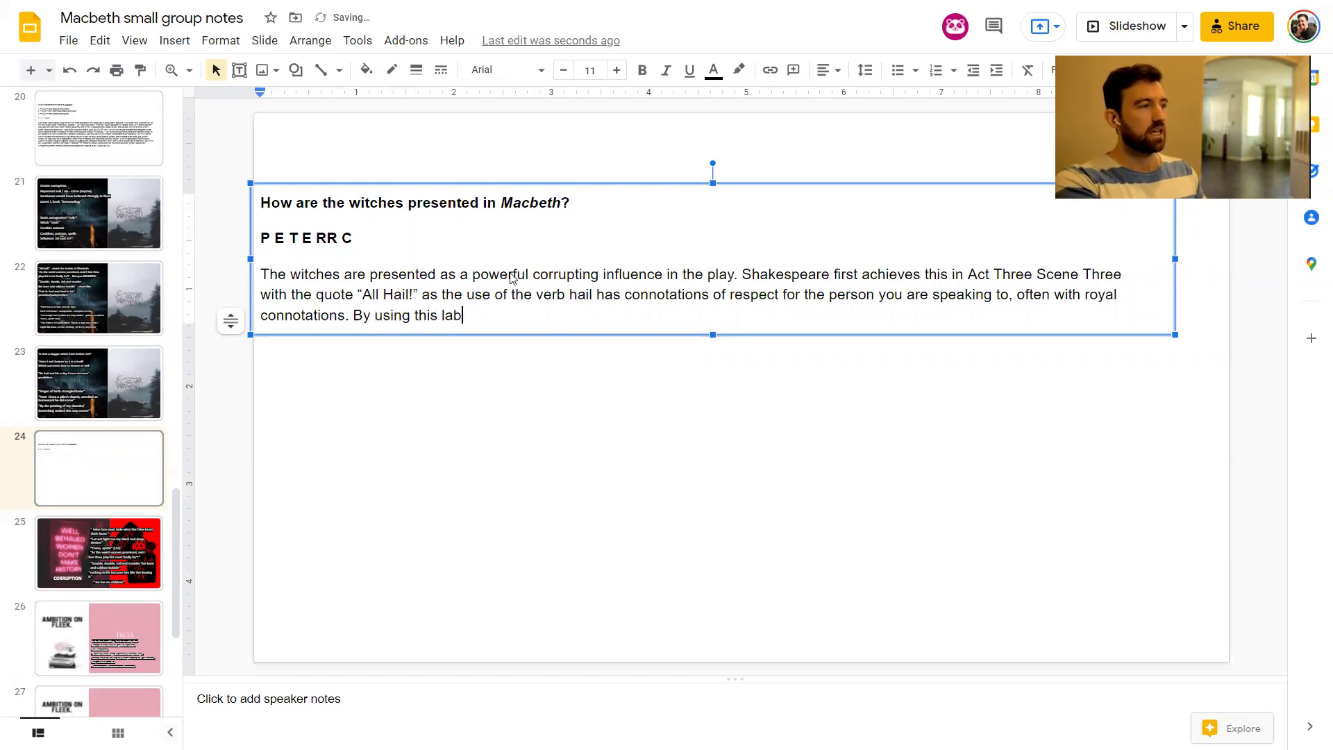
text(ing)
key(BackSpace)
key(BackSpace)
key(BackSpace)
key(BackSpace)
text(ng)
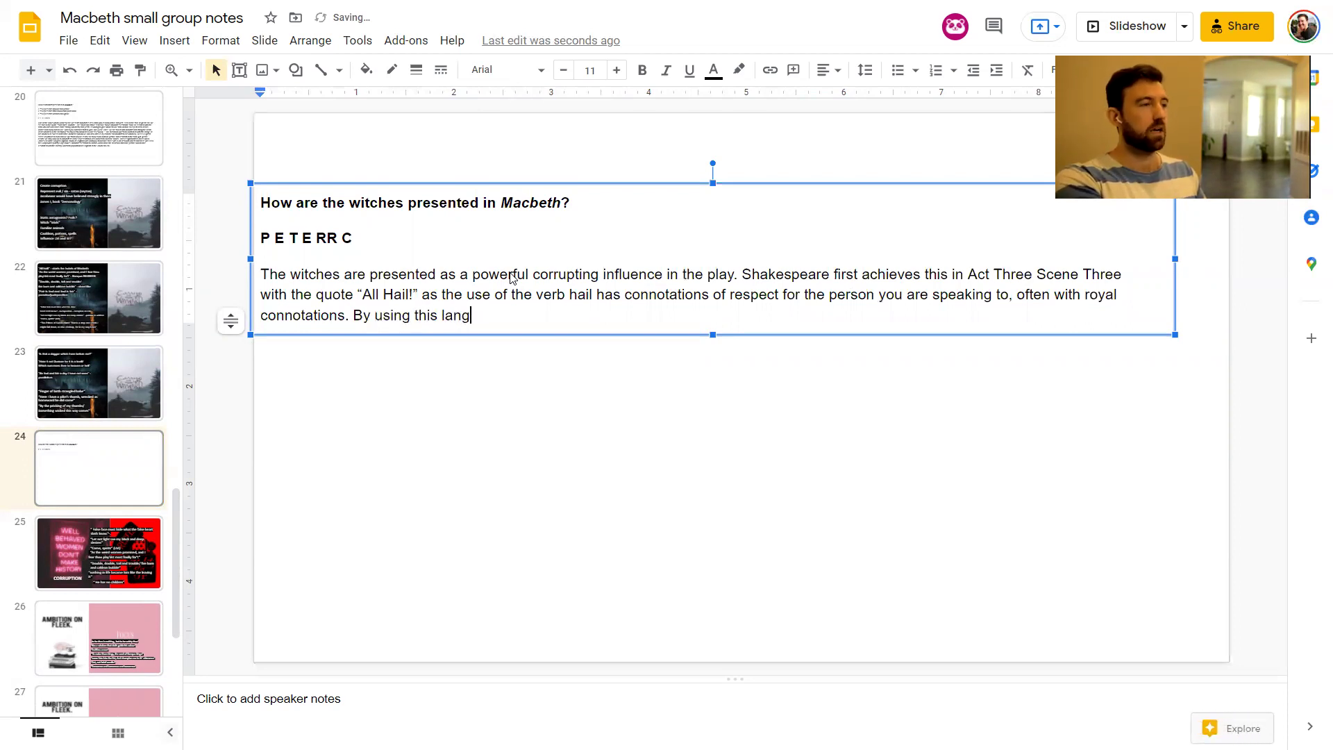
text(uage when meeting M)
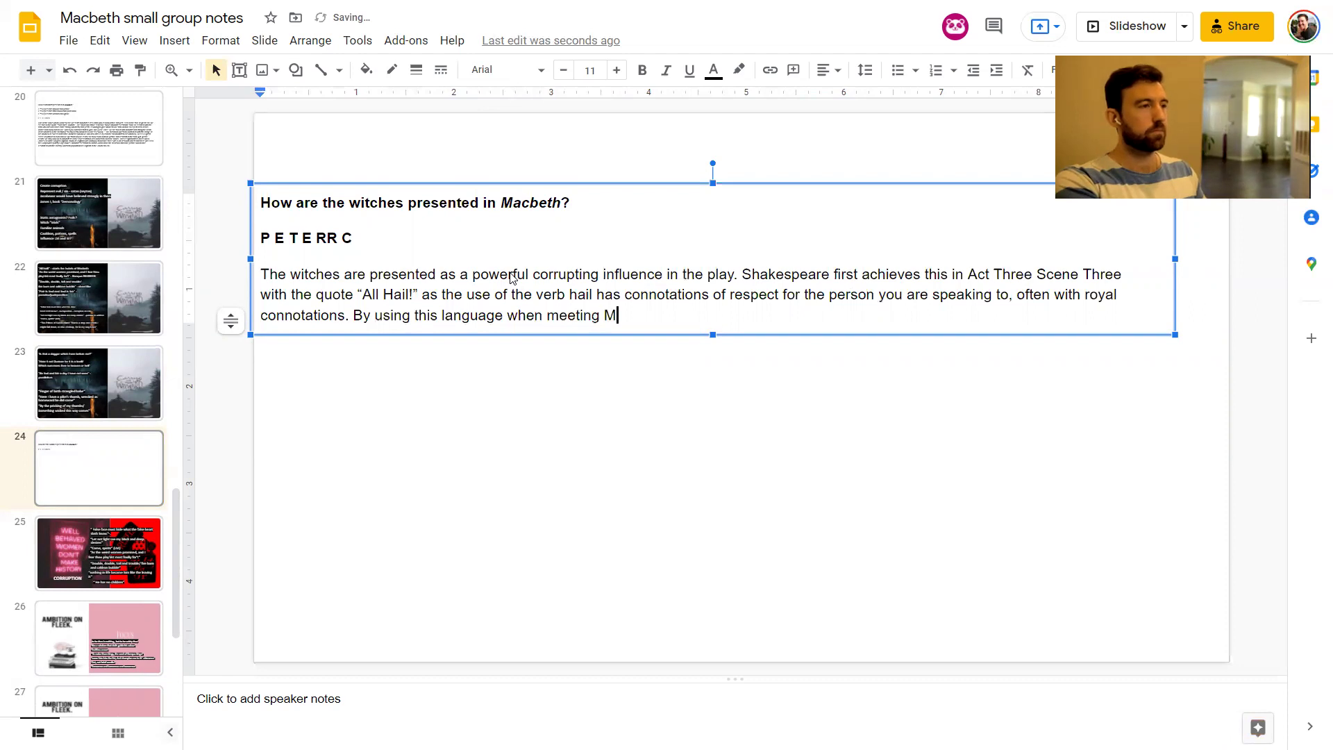
text(acbeth, the witches tempt him and )
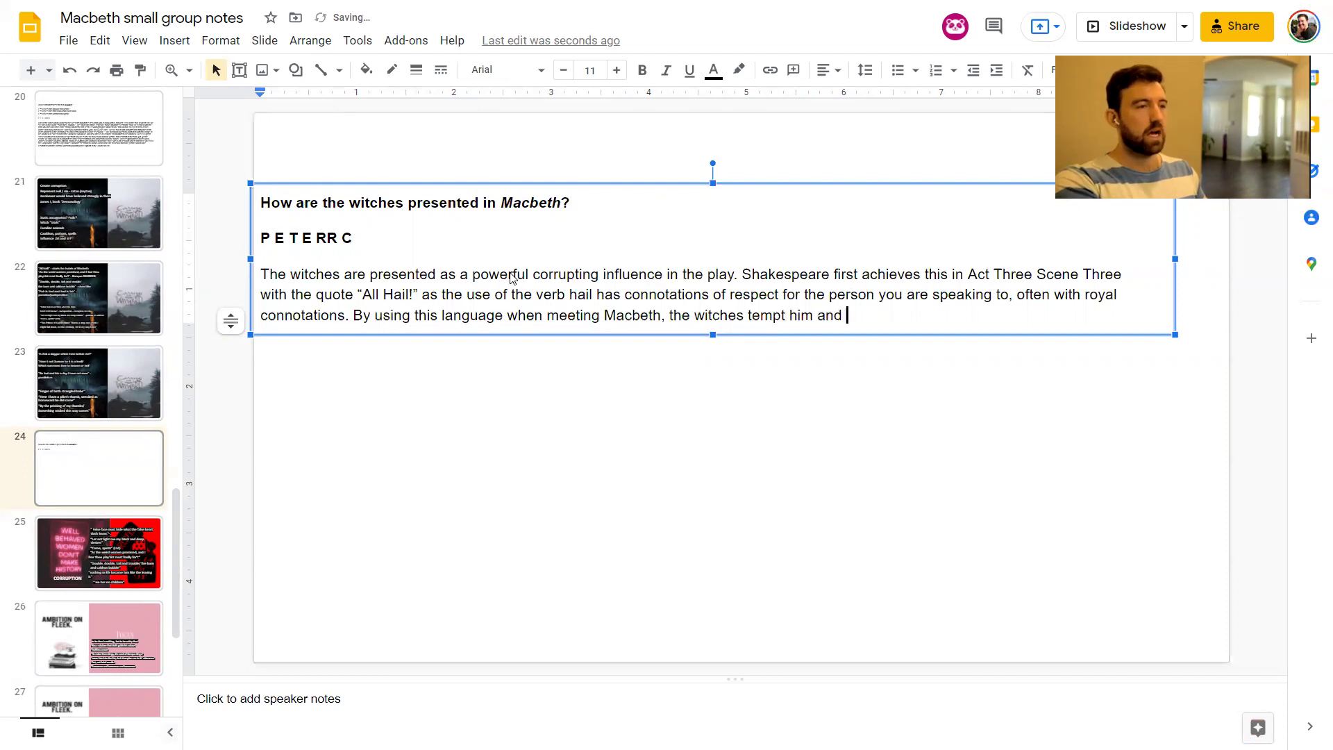
text(play into his har)
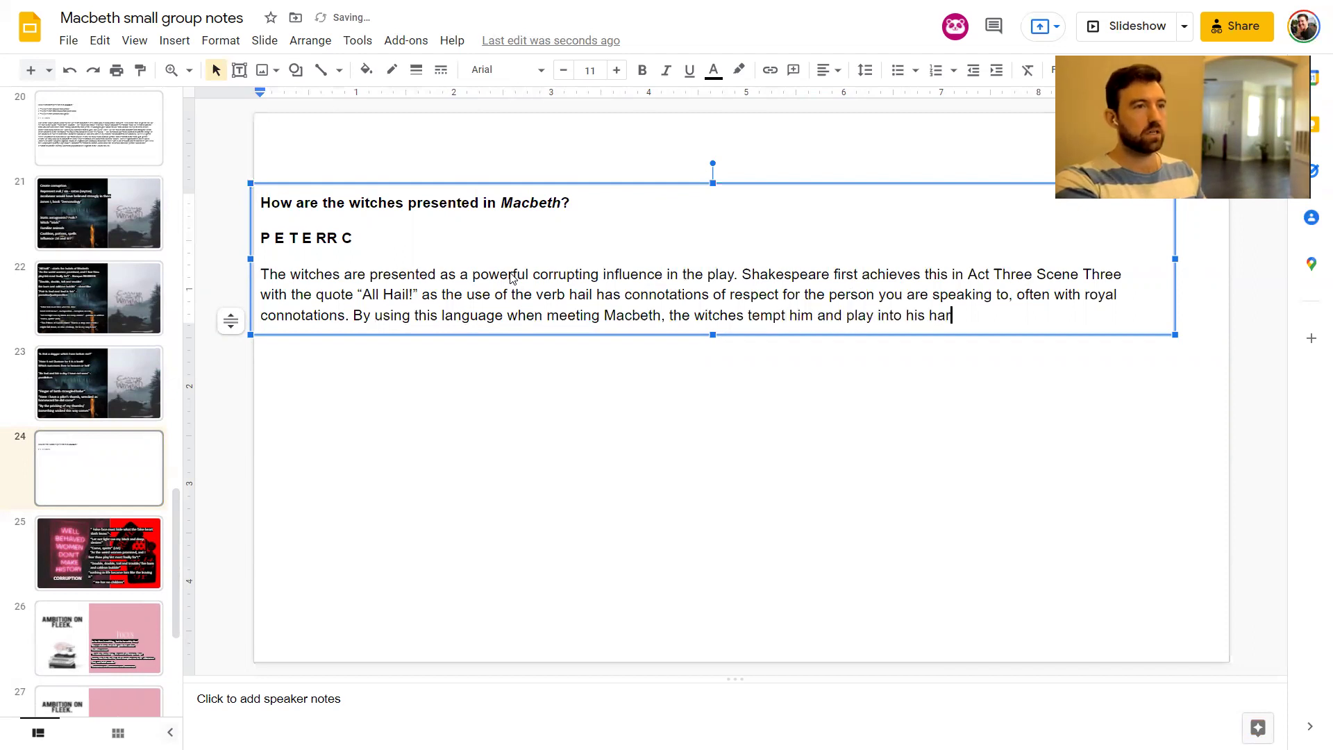
text(mart)
key(BackSpace)
key(BackSpace)
key(BackSpace)
key(BackSpace)
key(BackSpace)
text(mattia )
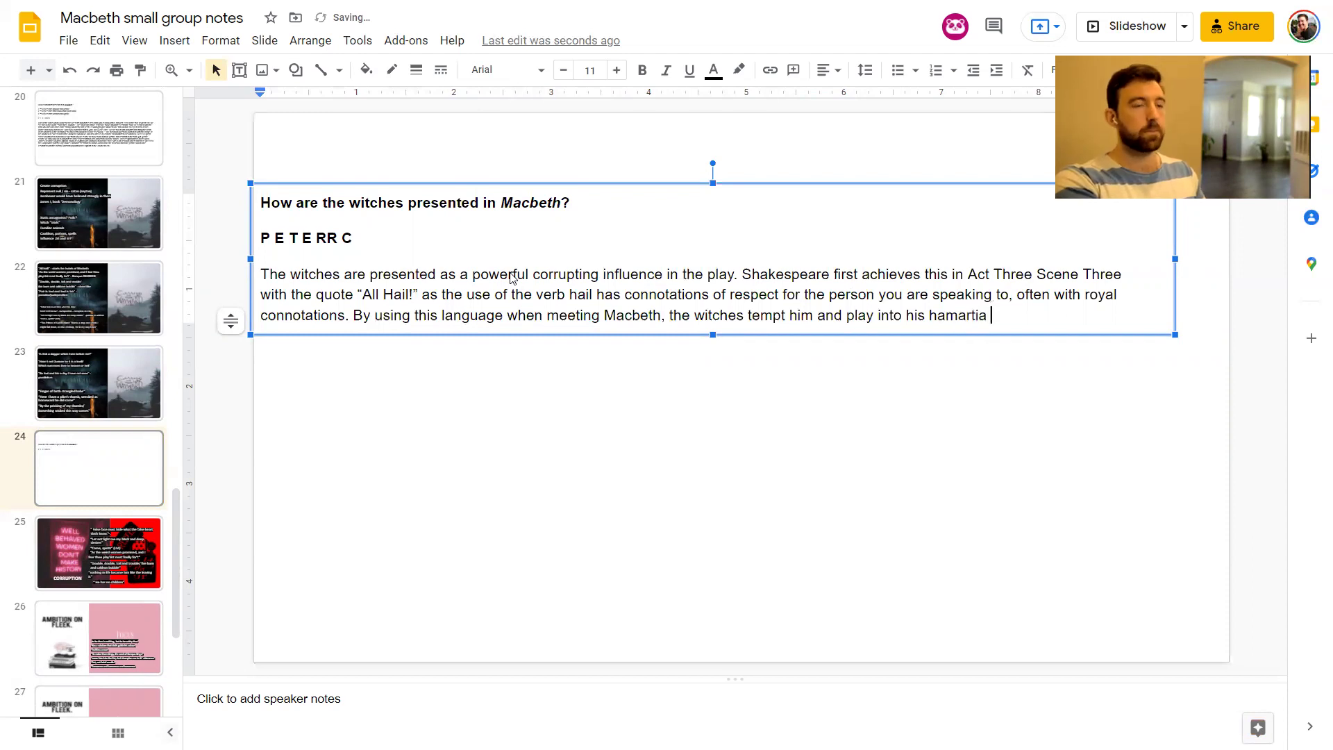
text(of hubric)
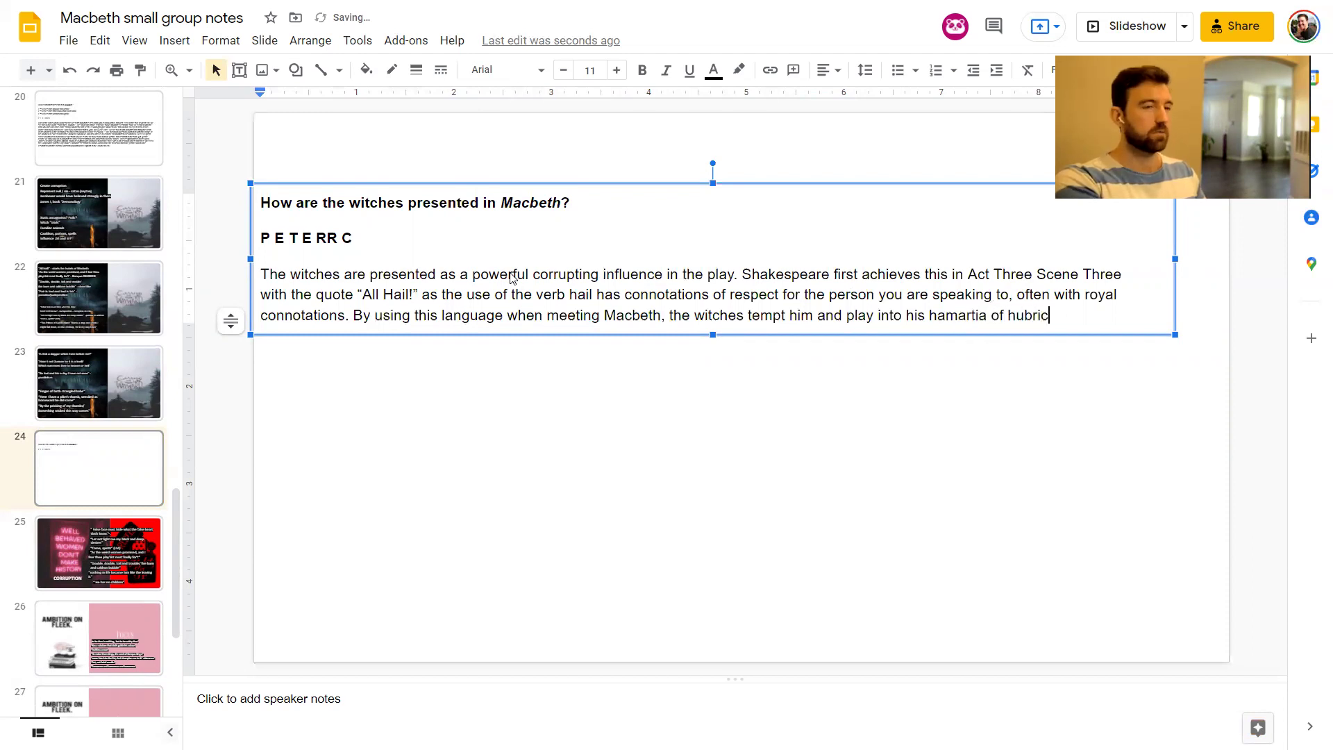
key(BackSpace)
text(s. Macbeth )
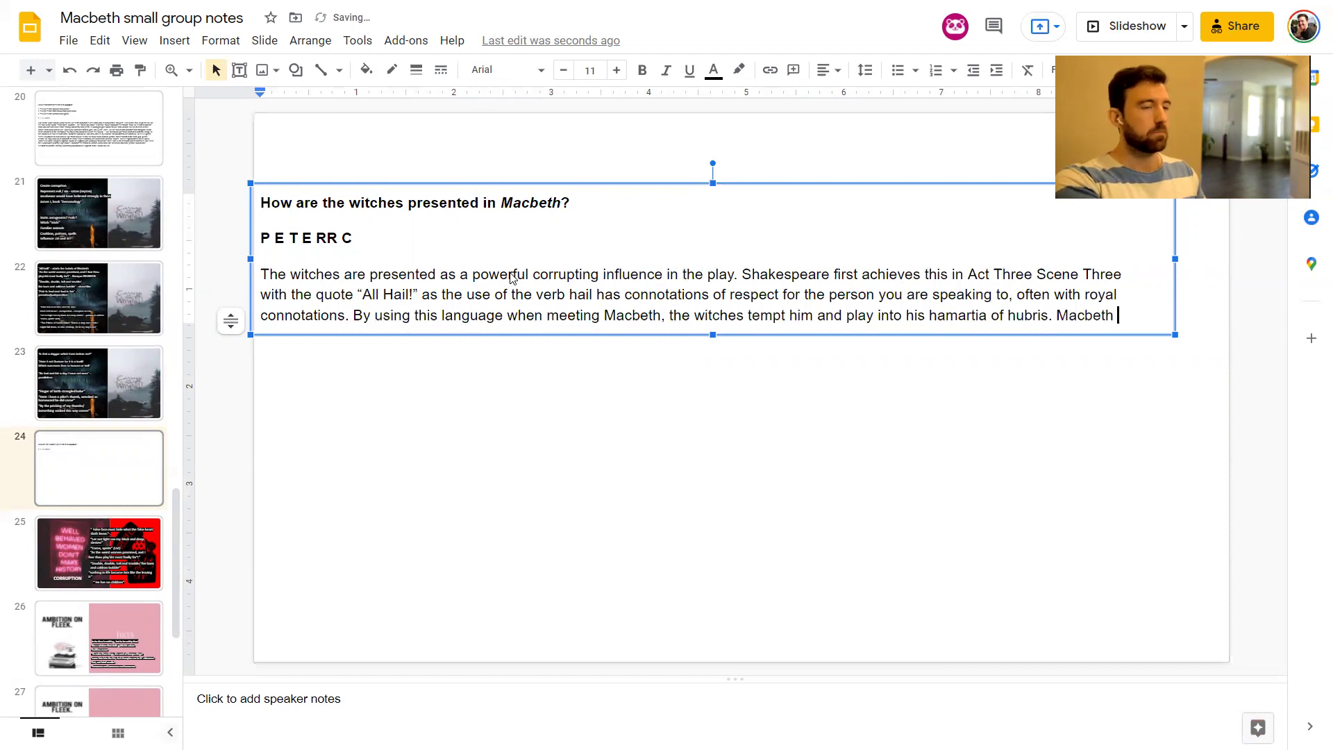
text(is imm)
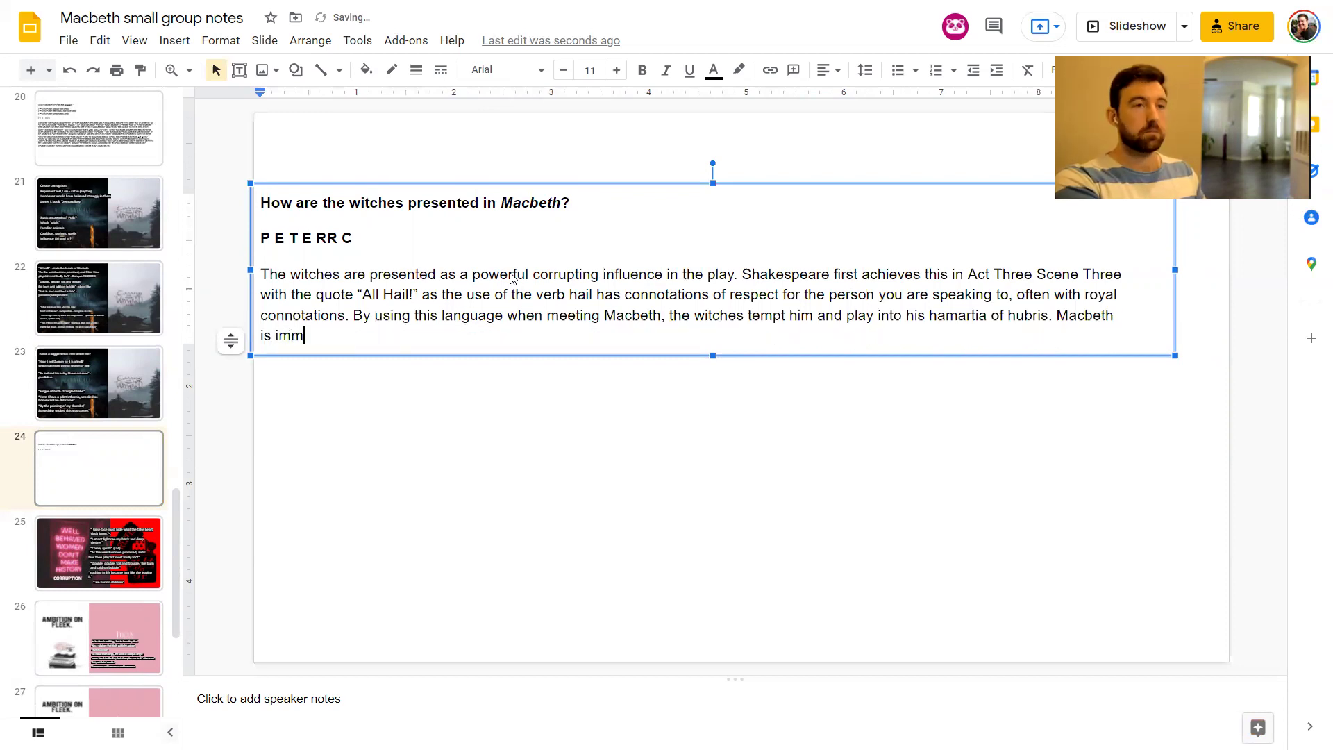
text(ediately tempt)
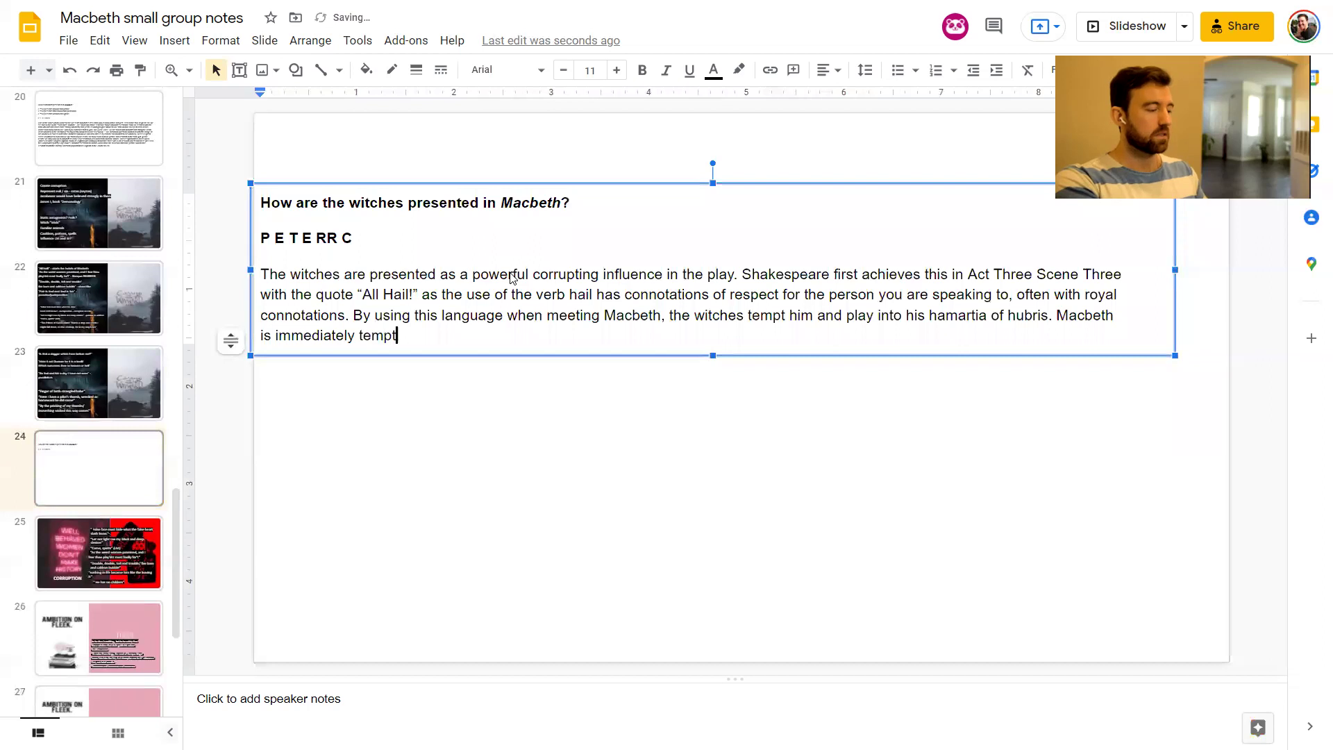
text(ed as he despa)
text(rately)
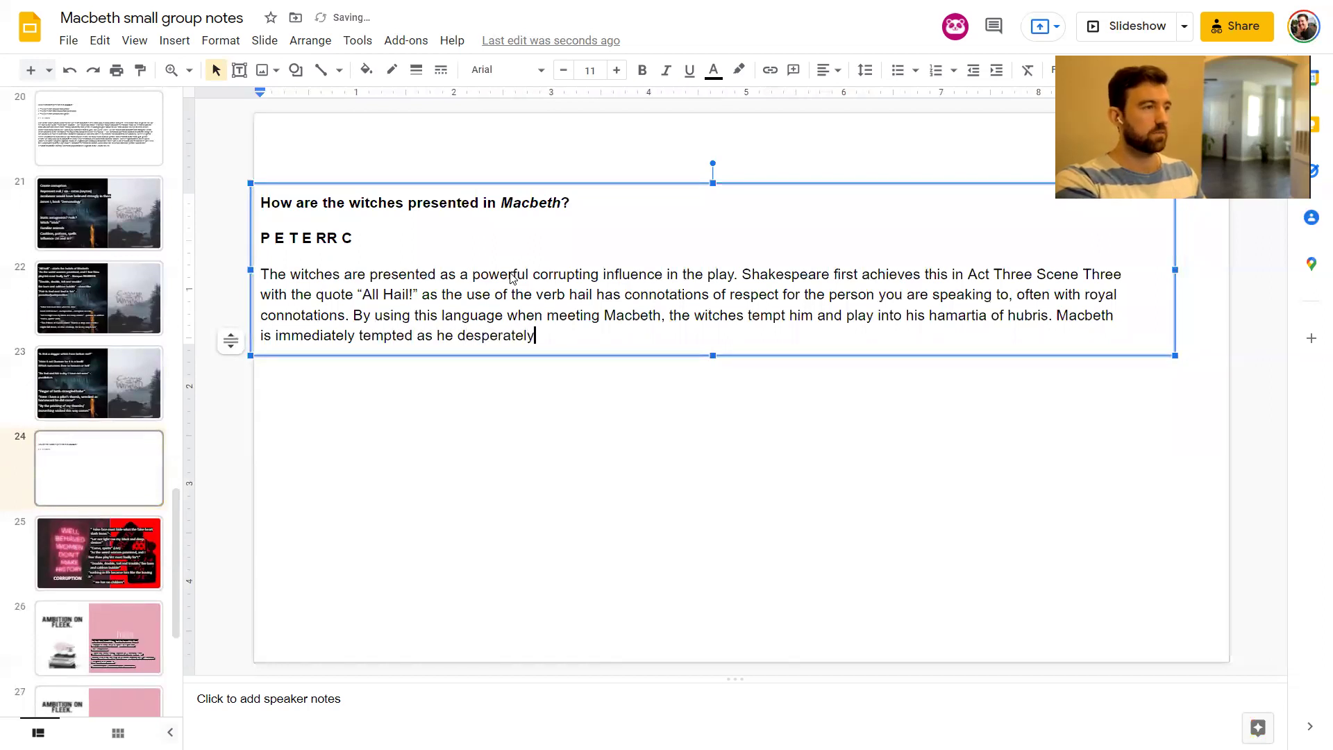
text( says “sty)
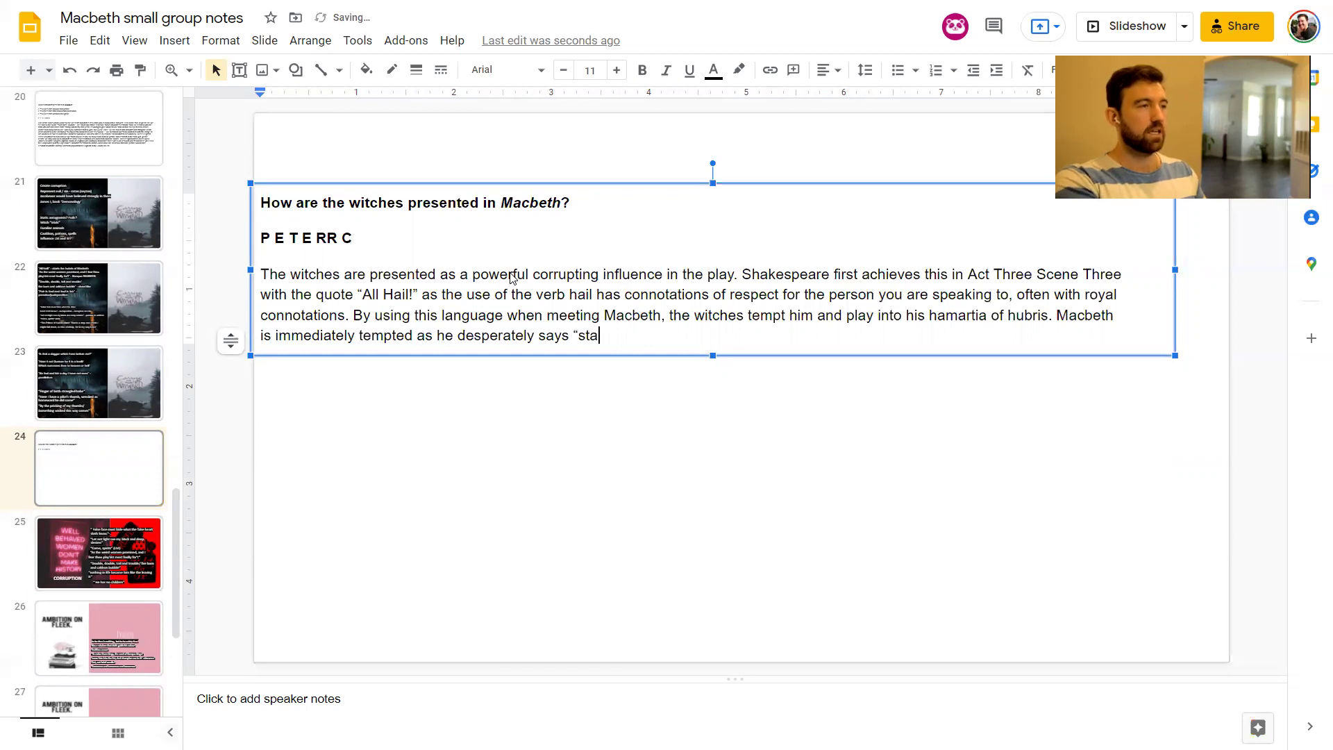
text(y, you impr)
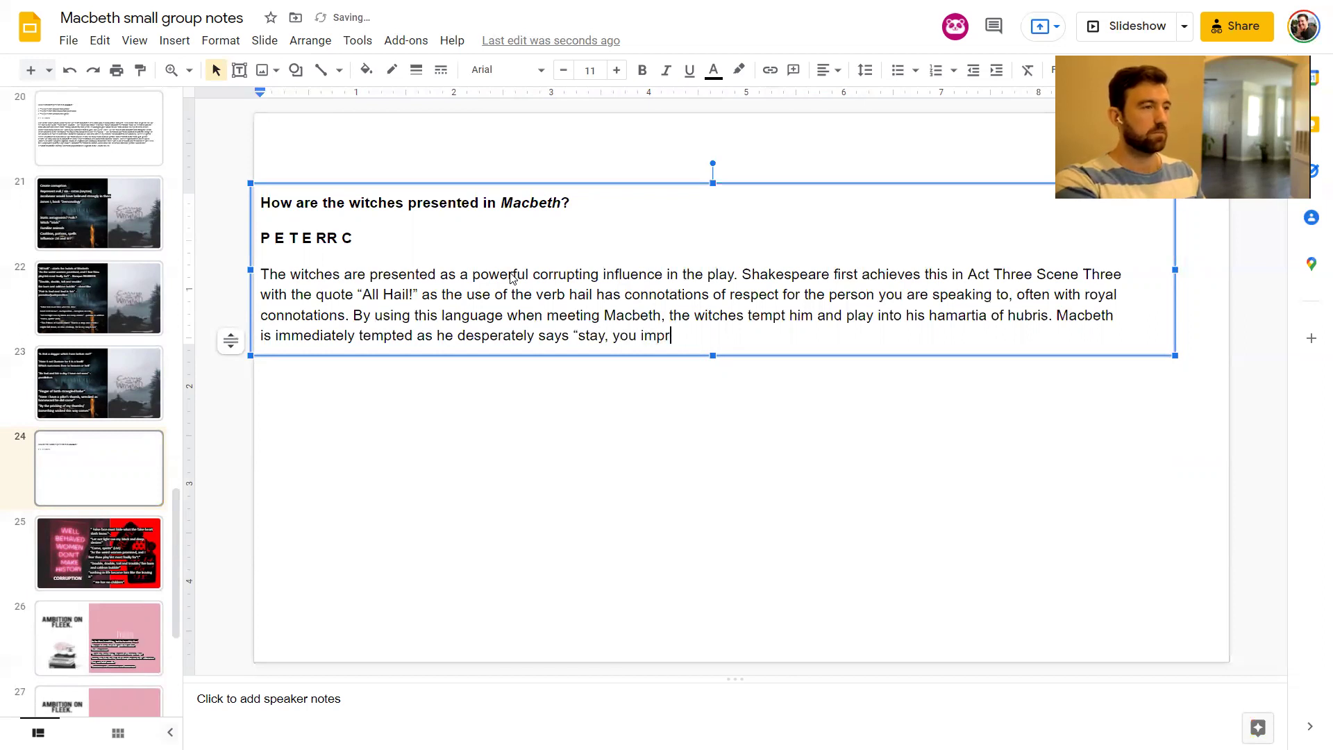
key(BackSpace)
text(erfect speakers)
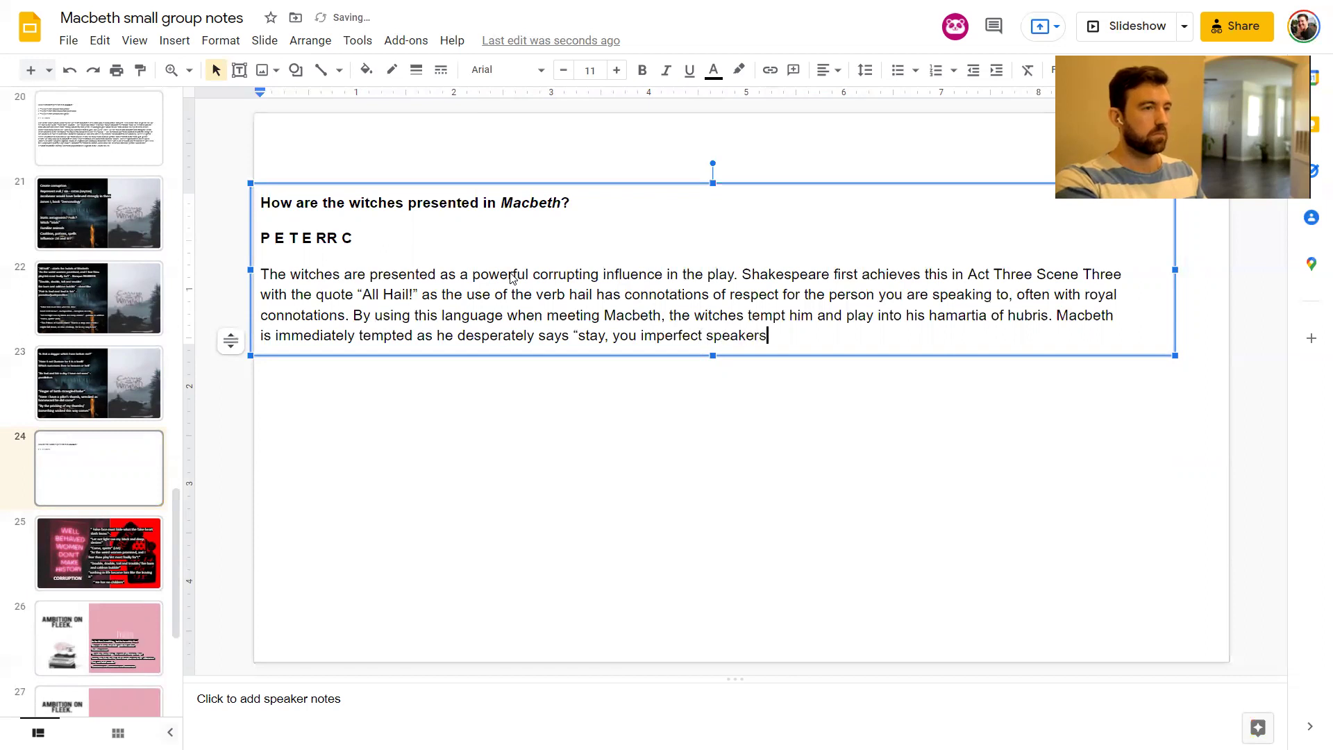
text(! Tell me )
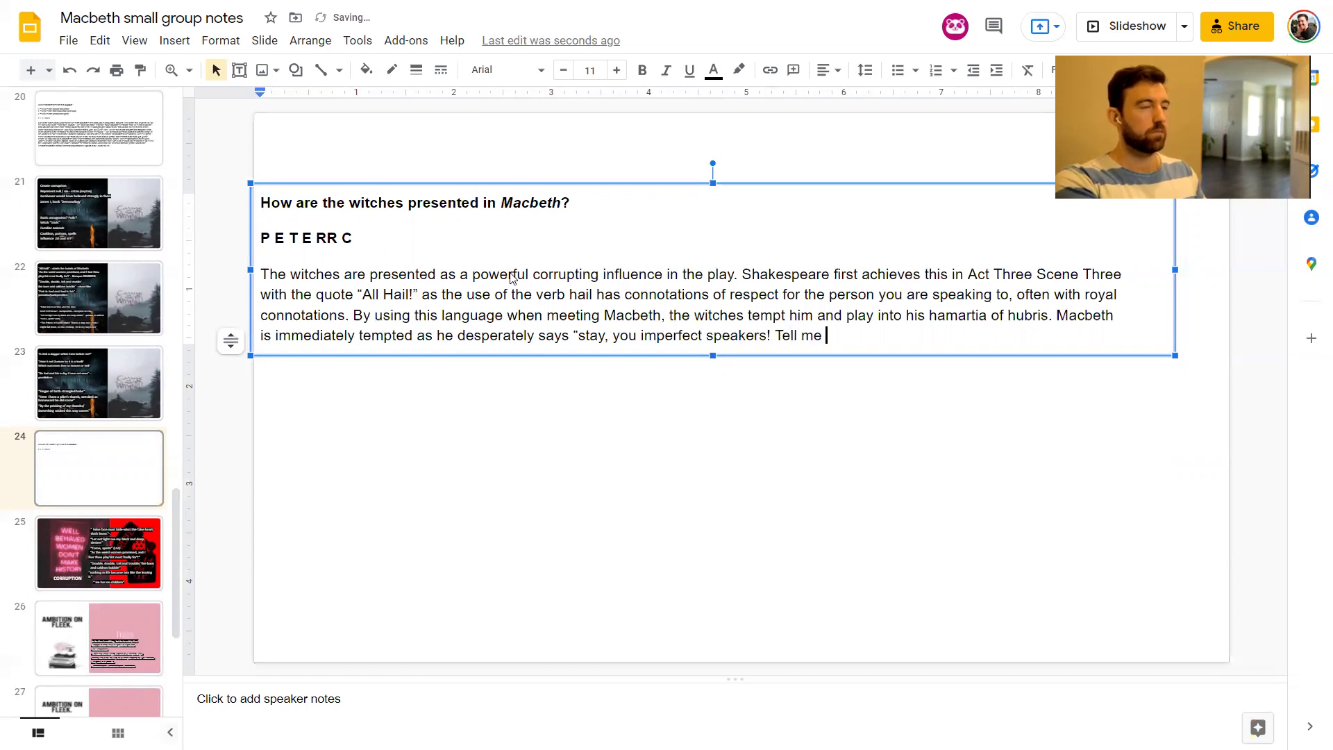
text(more". )
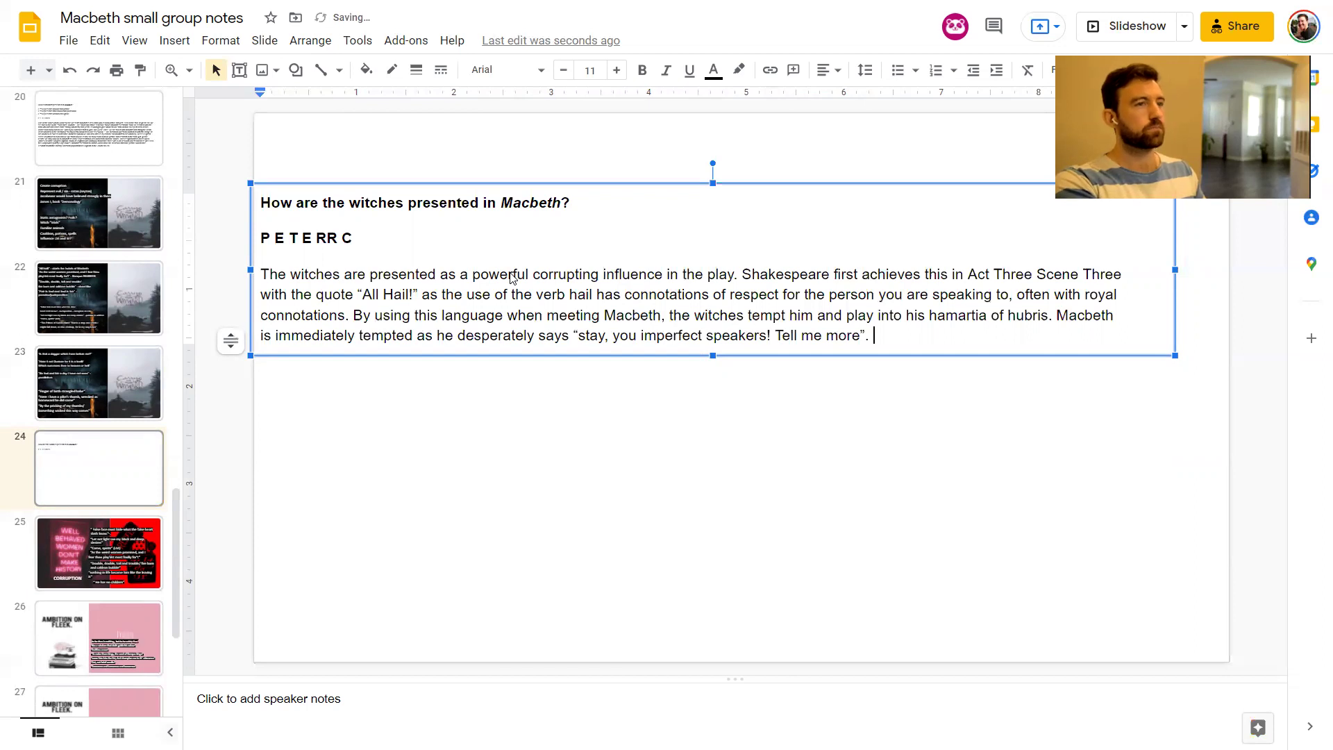
text(This)
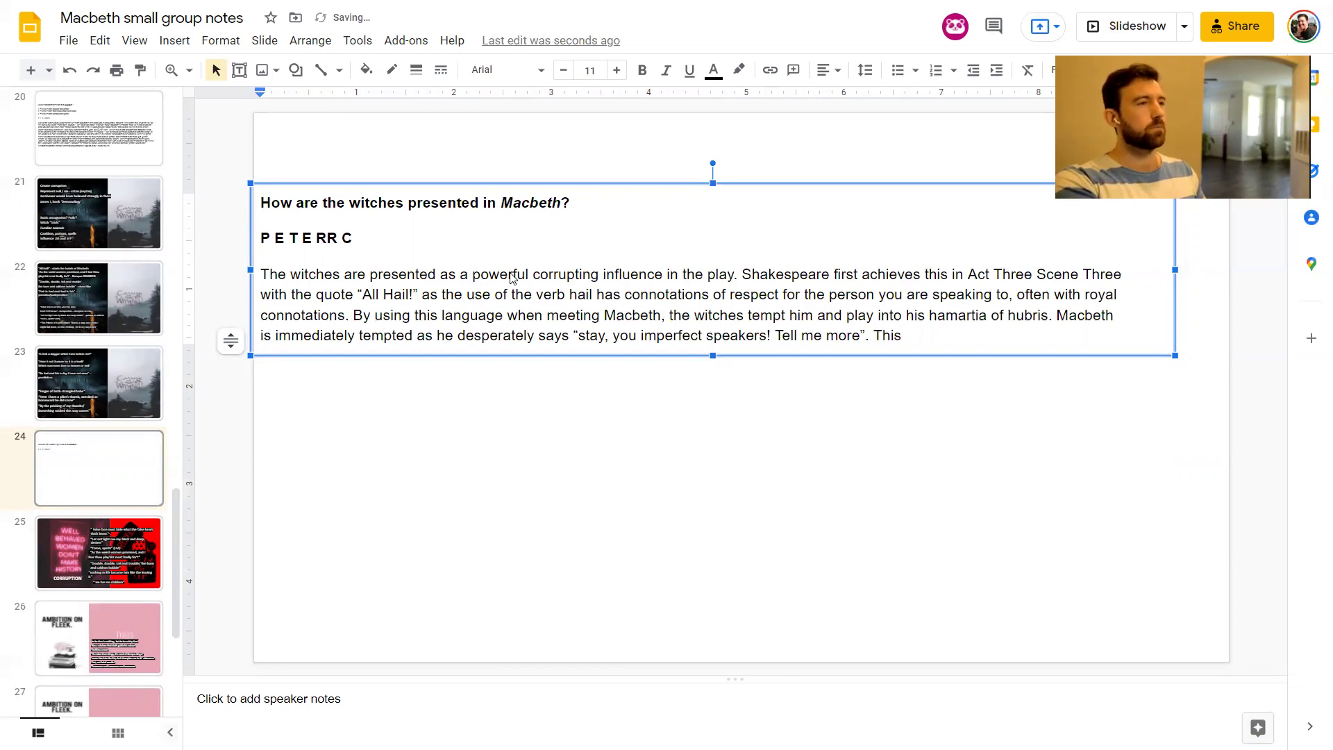
key(BackSpace)
key(BackSpace)
key(BackSpace)
key(BackSpace)
key(BackSpace)
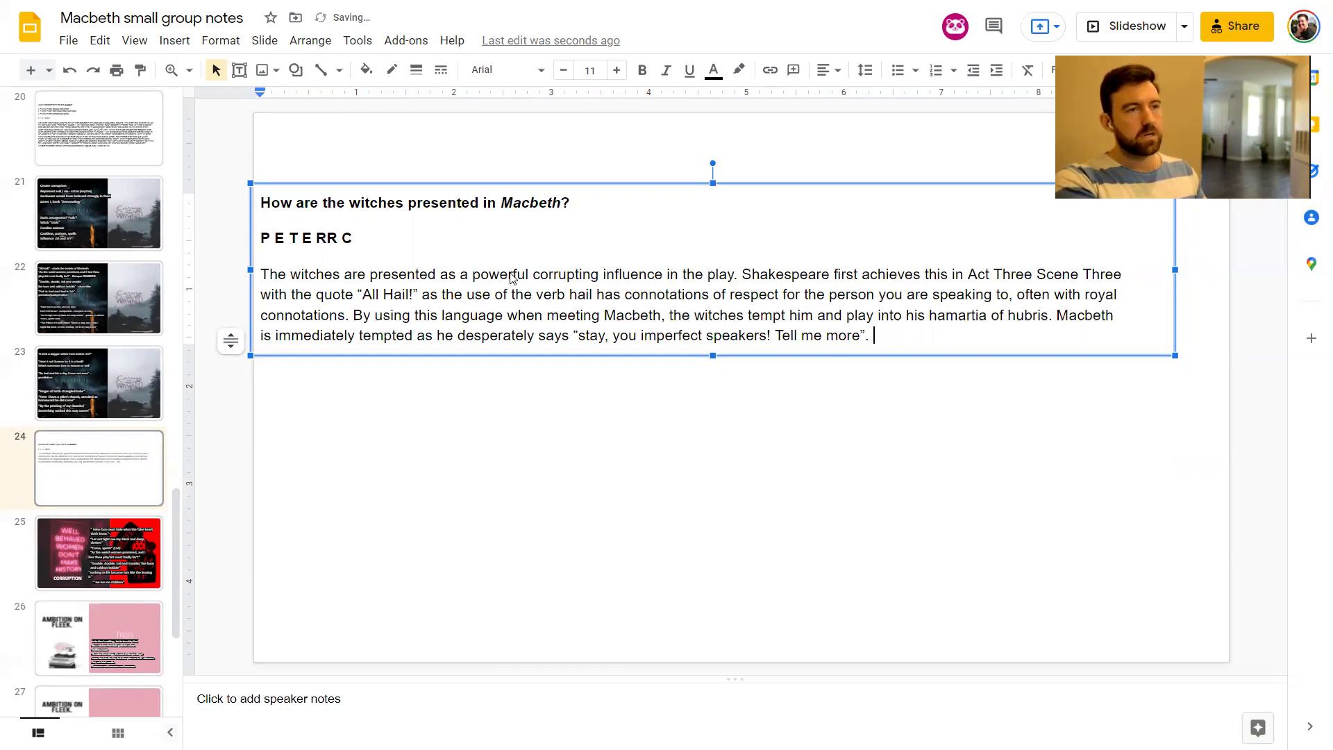
Write that the most intimidating part is the witches' power over the characters, except for Banquo
text(The most sca)
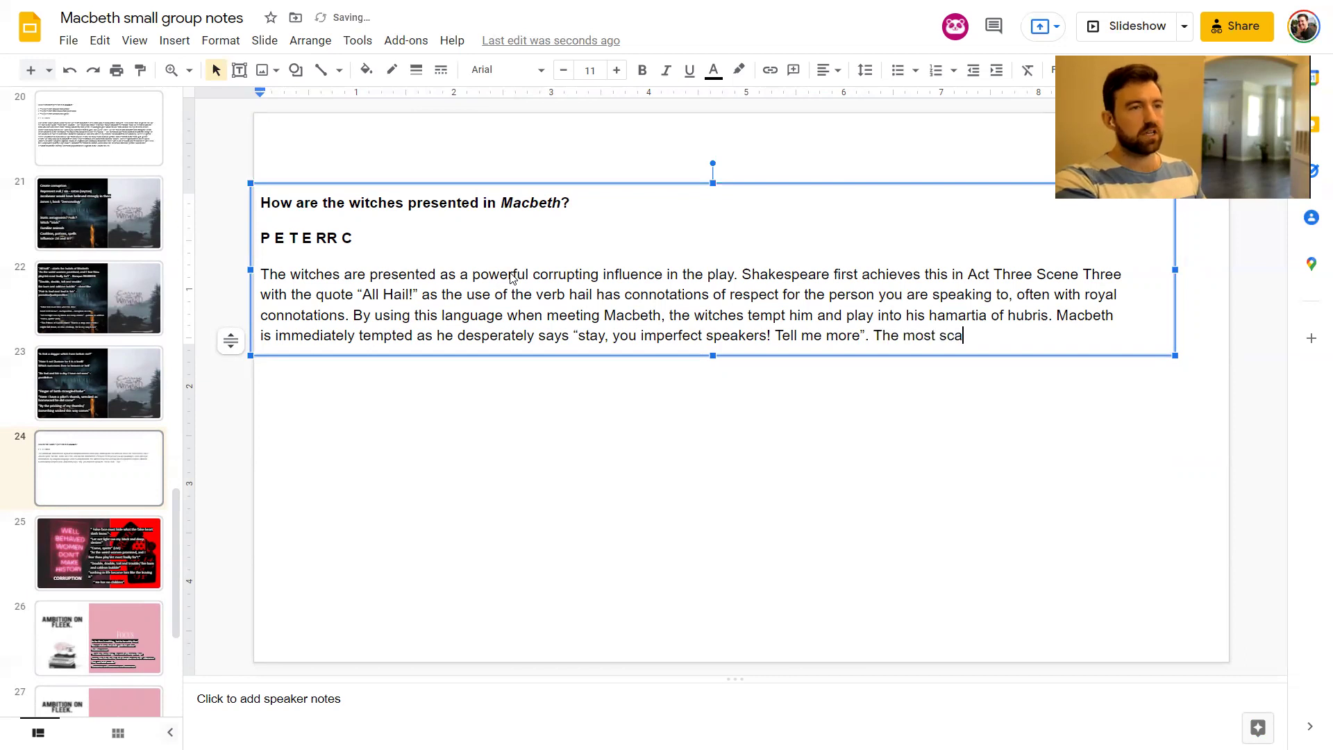
key(BackSpace)
key(BackSpace)
text(scary)
key(BackSpace)
key(BackSpace)
key(BackSpace)
key(BackSpace)
key(BackSpace)
key(BackSpace)
text(intimidating part of this is the fact that the witches seem t)
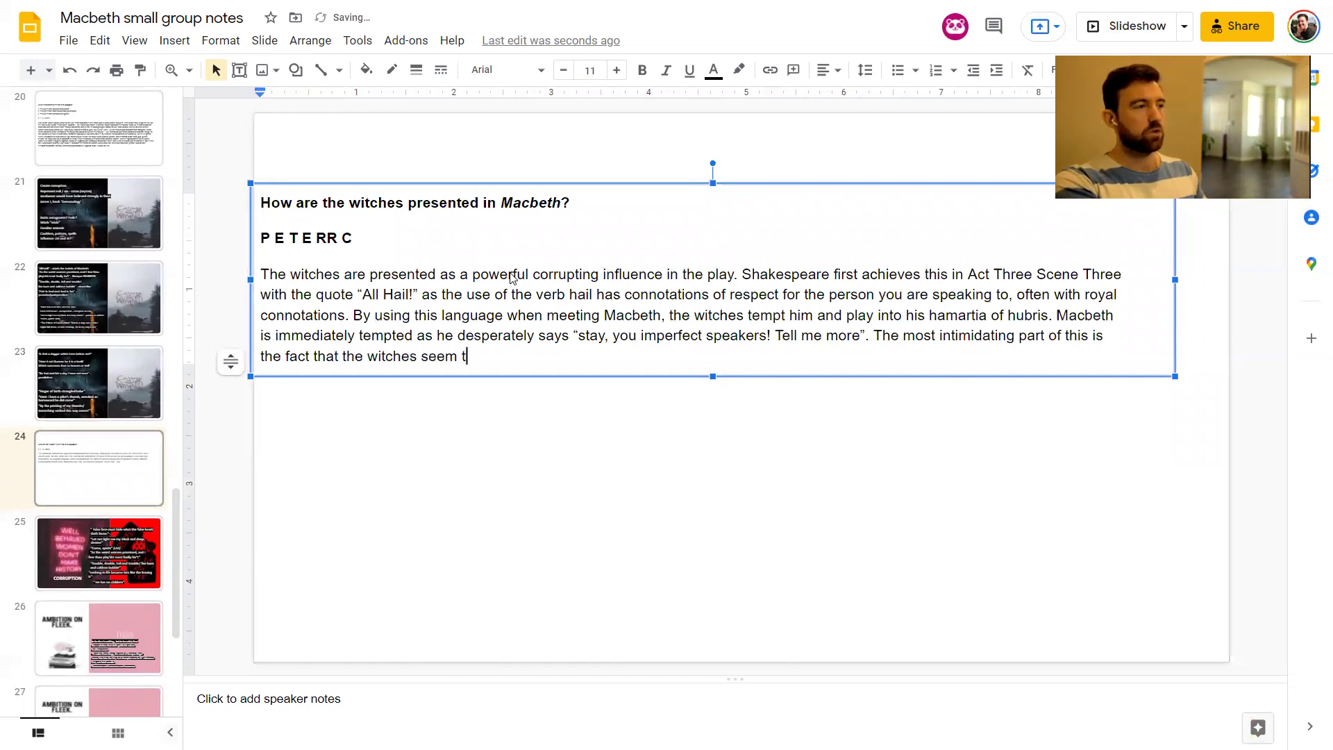
text(o be able to tell )
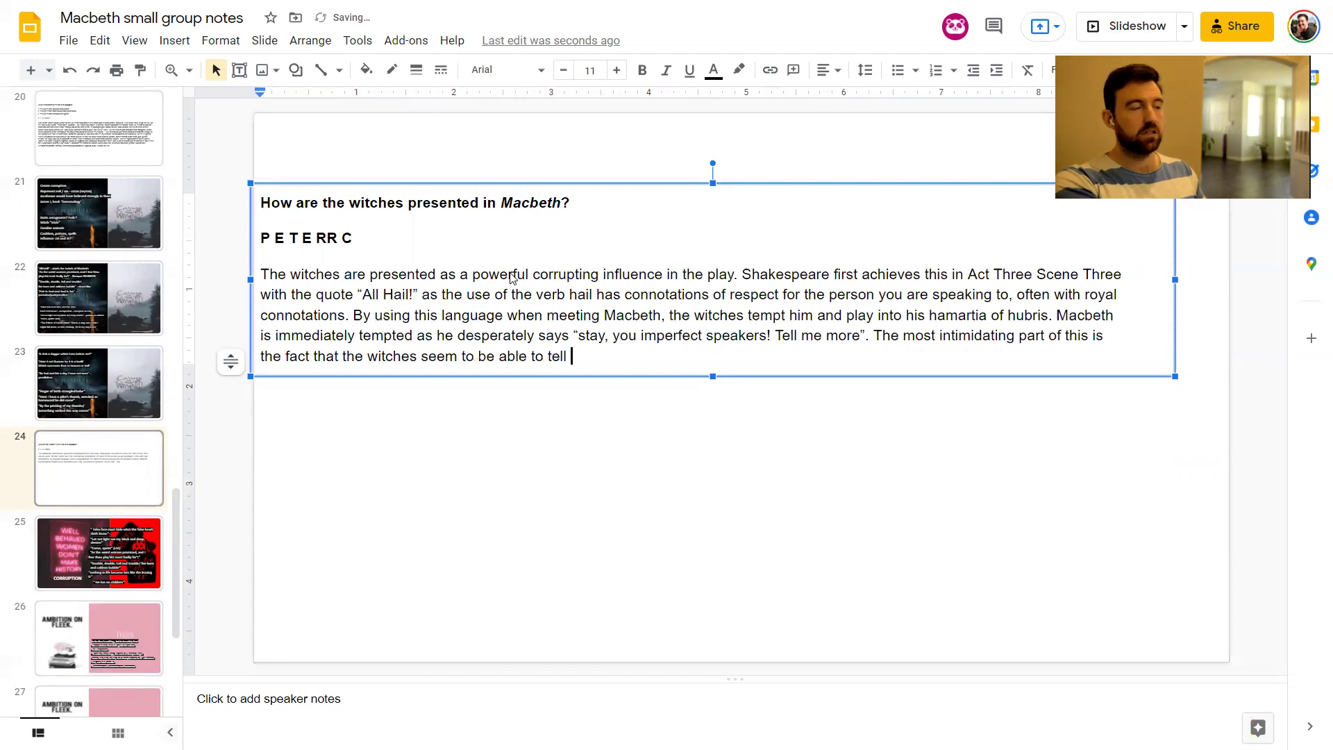
text(the )
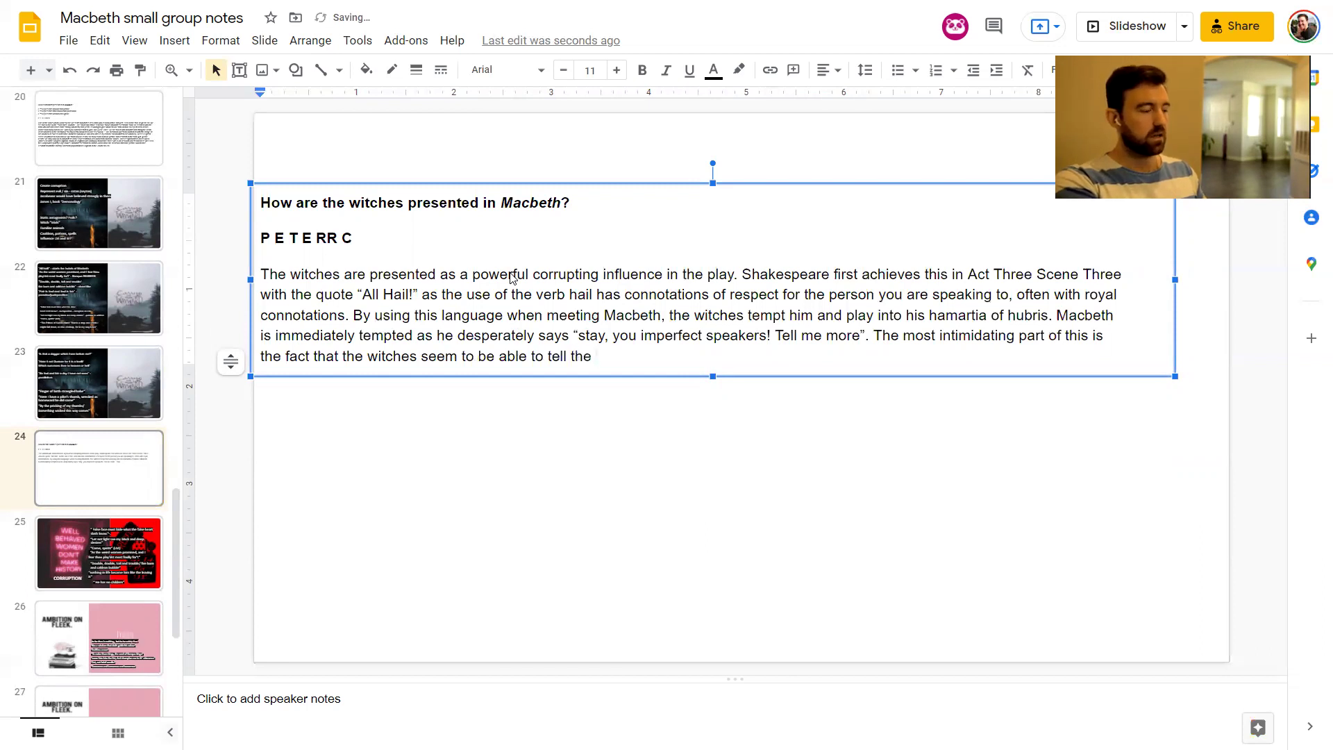
text(characters )
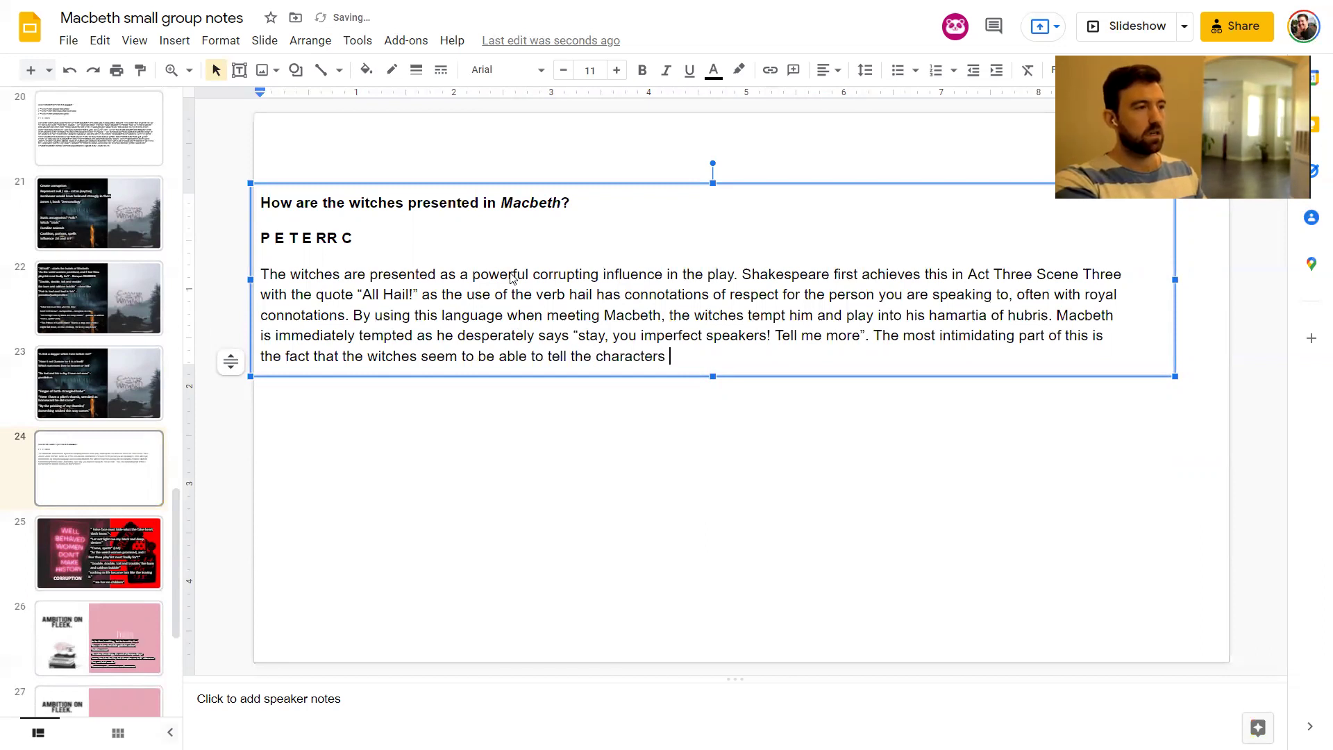
text(the exact )
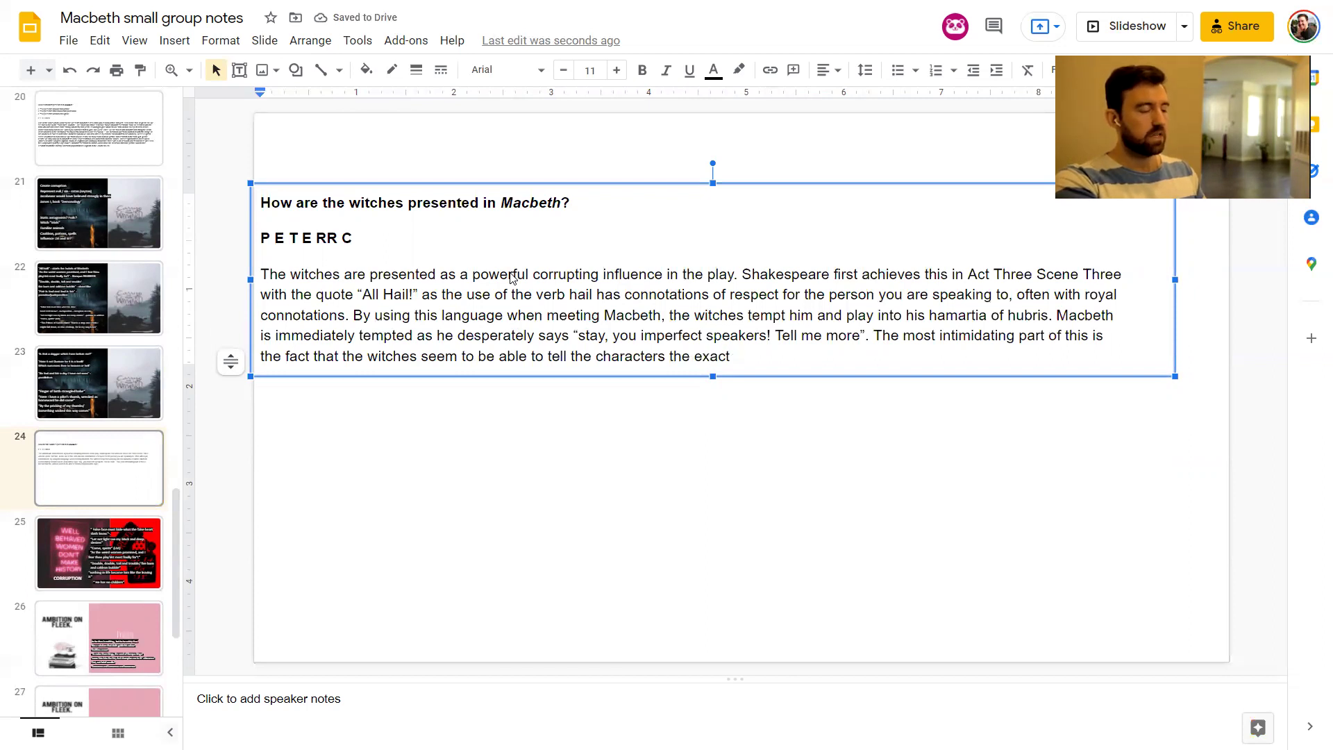
text(phrase to tempt them.)
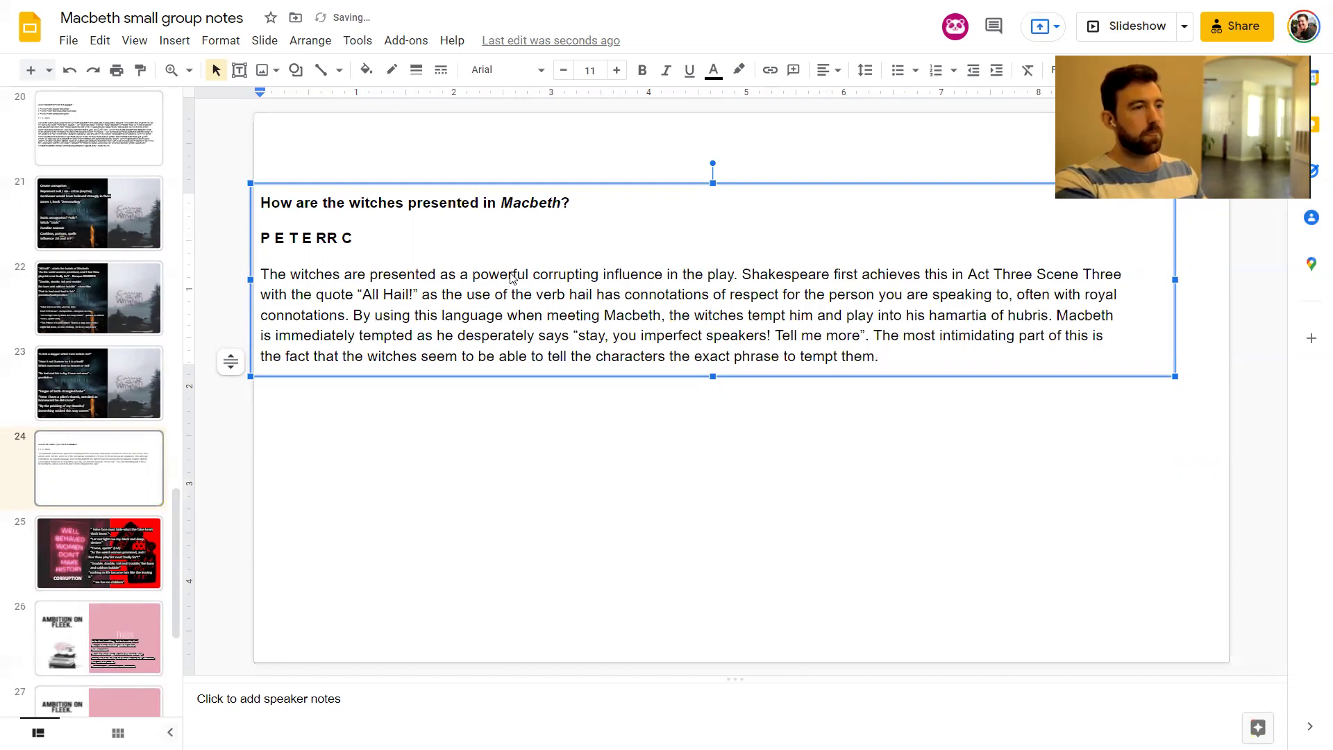
key(BackSpace)
text((except for Banquo)
text(). )
text(Later)
text( in the play, we see t)
text(hat th)
text(is corrupti)
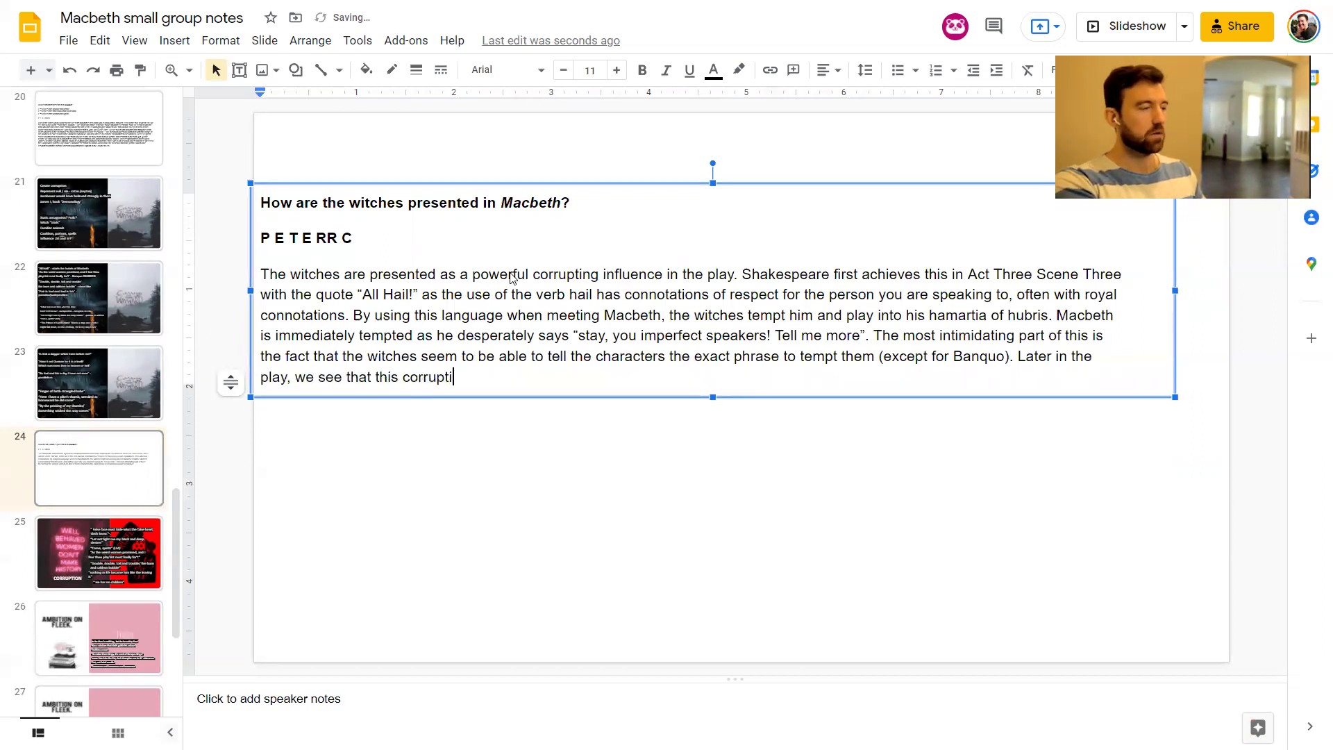
text(ng power has tota)
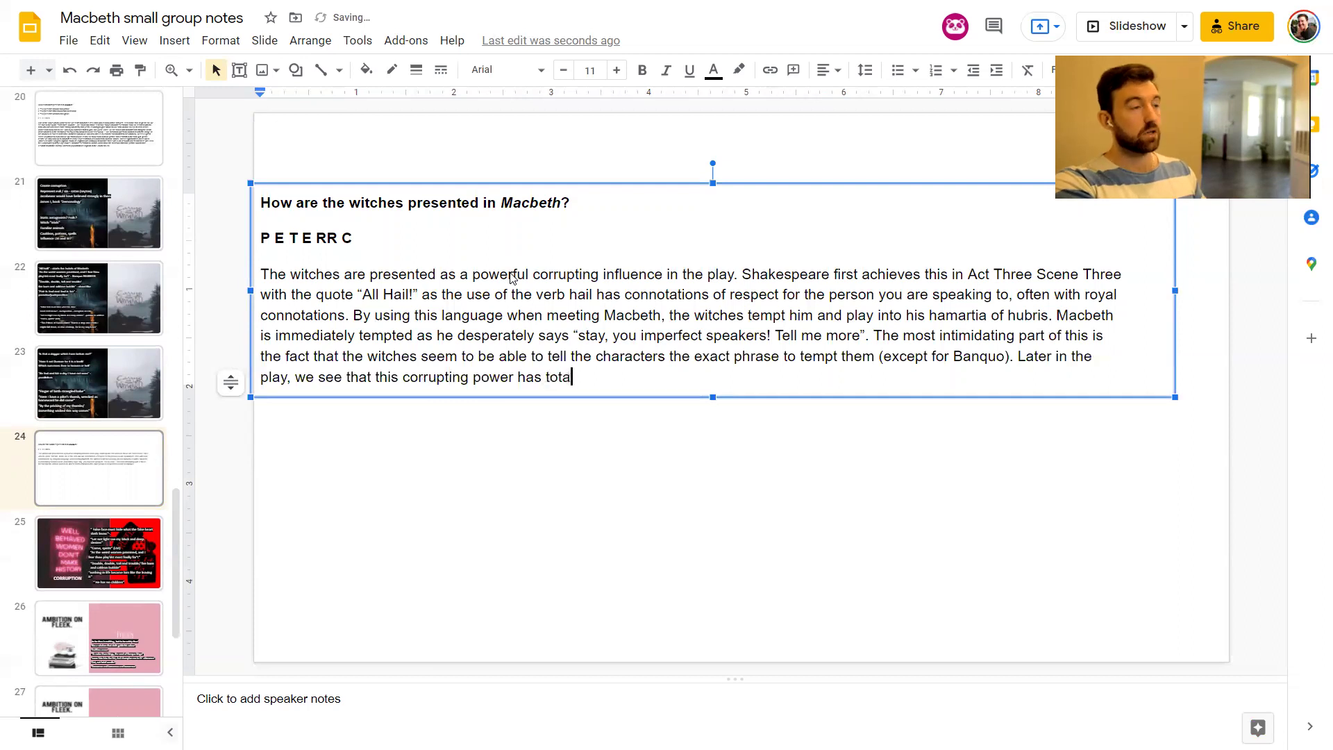
text(lly taken effec)
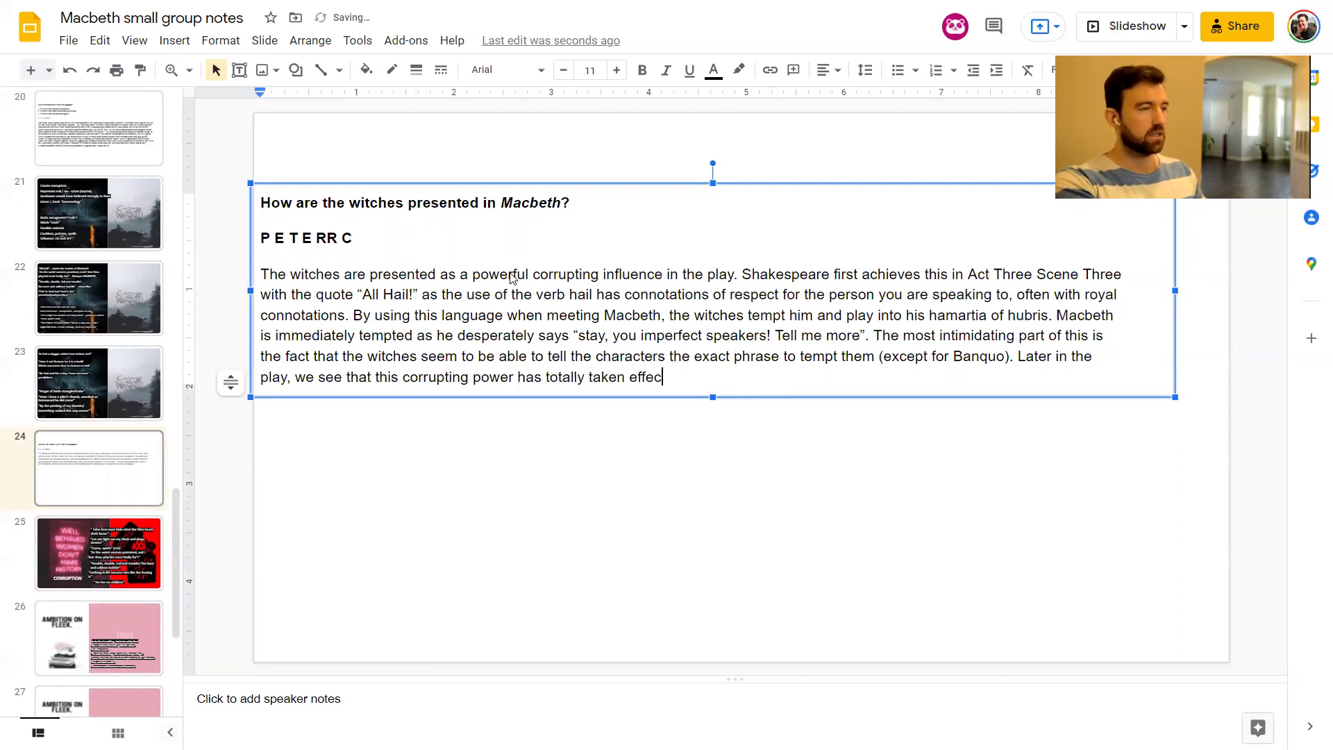
text(t in the ironic)
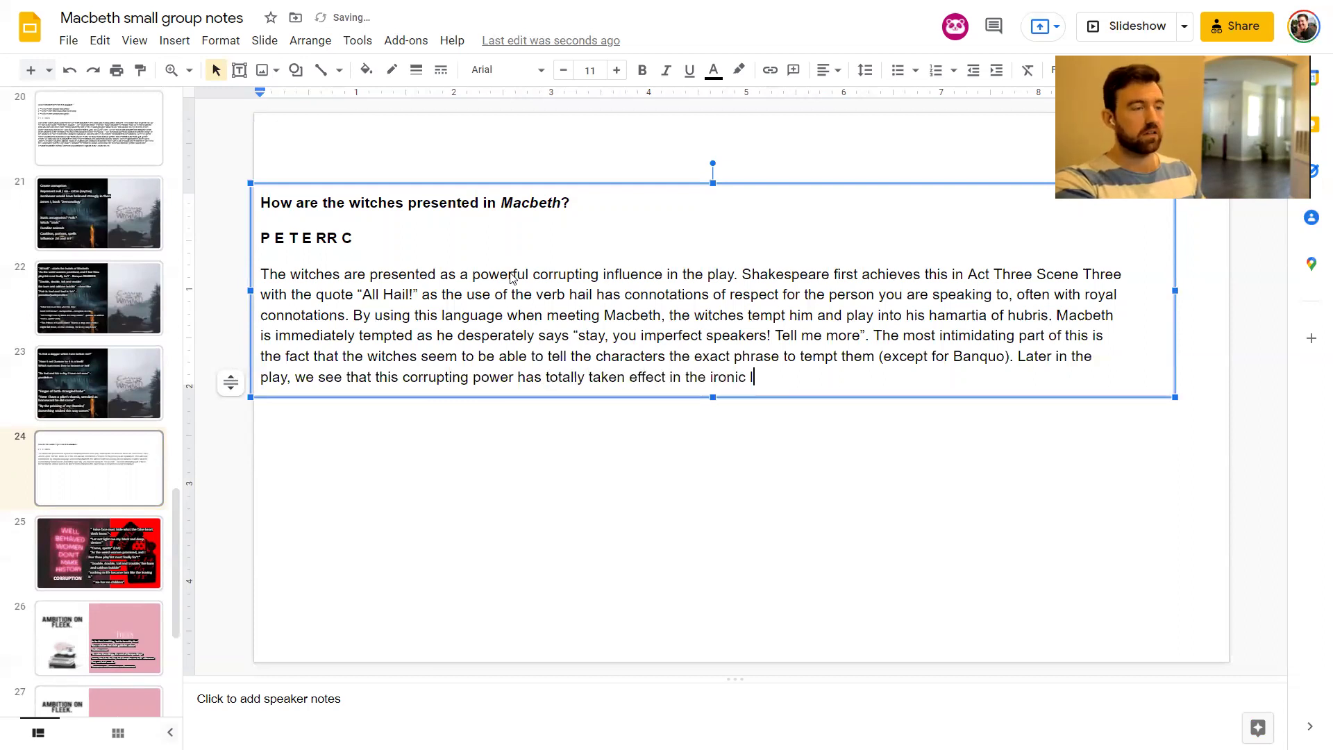
text( line “)
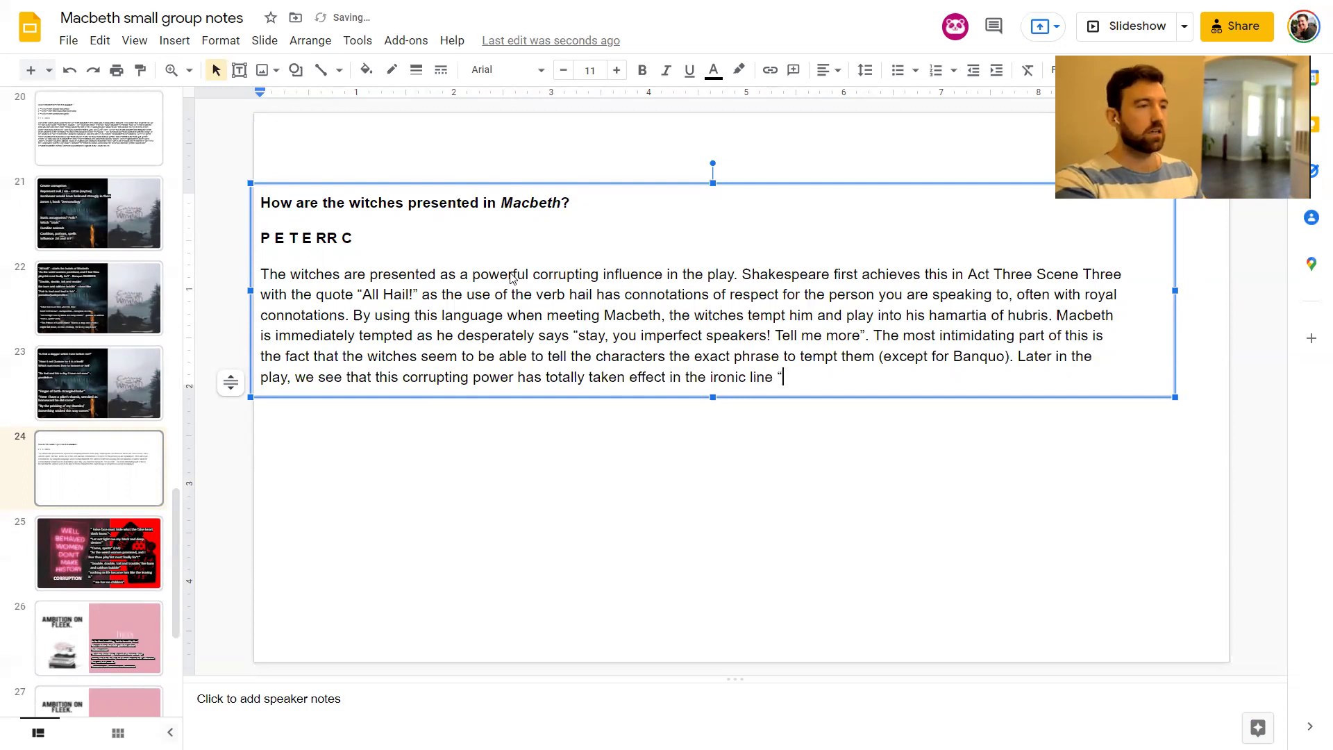
text("t)
Quote “by the pricking of my thumbs/Something wicked this way comes” and conclude the witches excel at corrupting Macbeth
key(BackSpace)
text(by the pricking of my thumb)
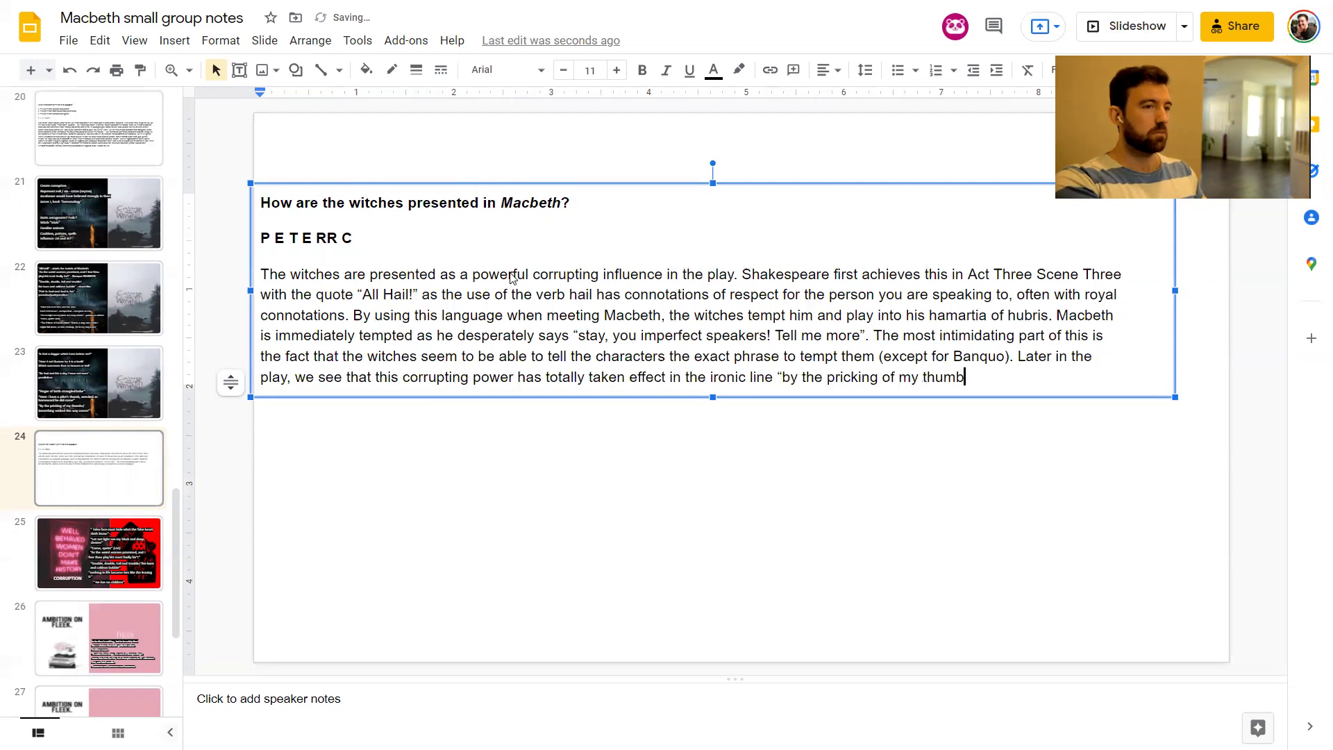
text(s/Something )
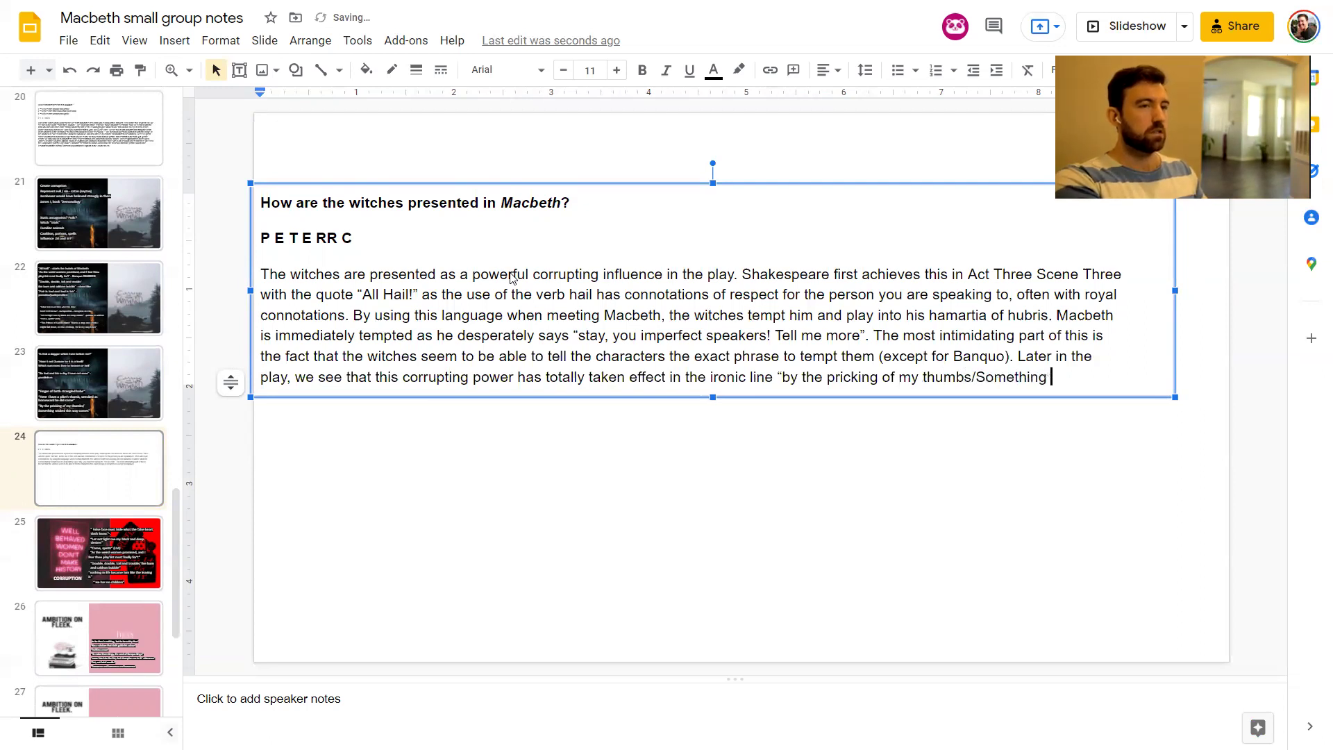
text(wicked this way comes”,)
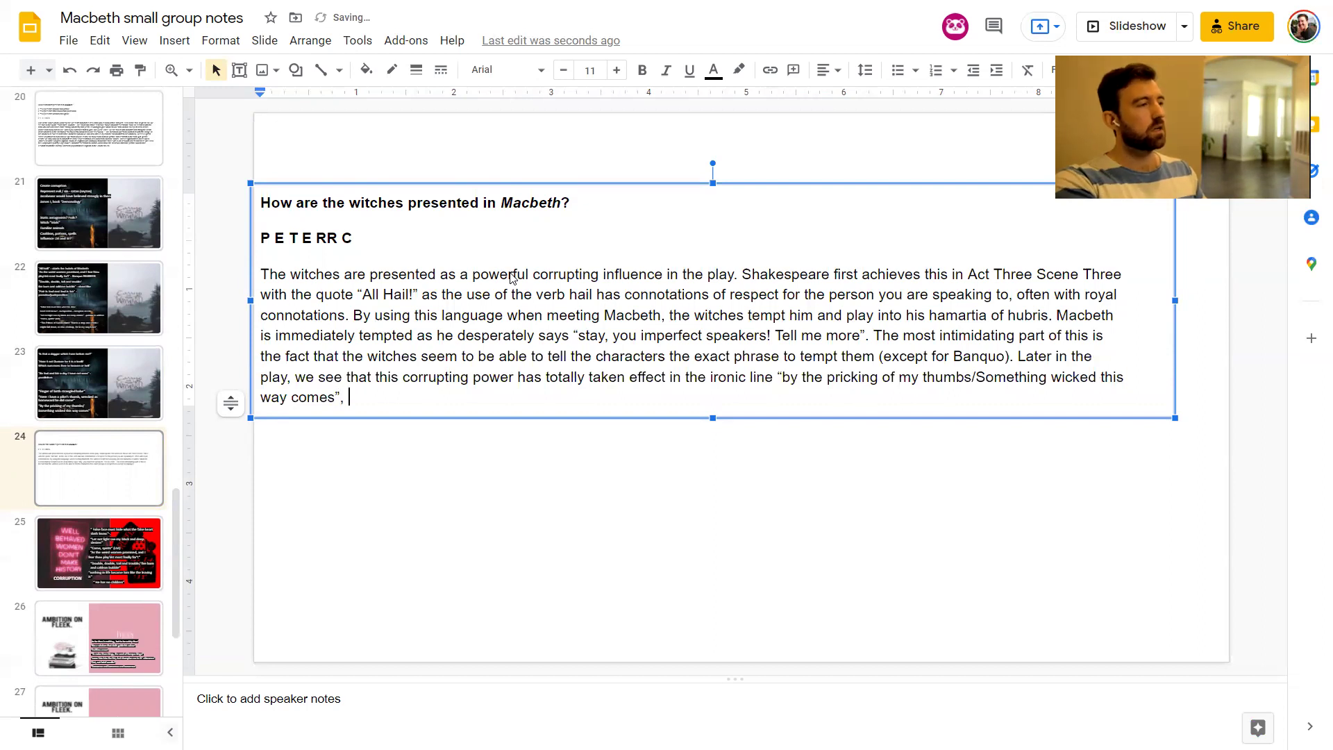
text( in which the “wicked” thing is MAcbeth)
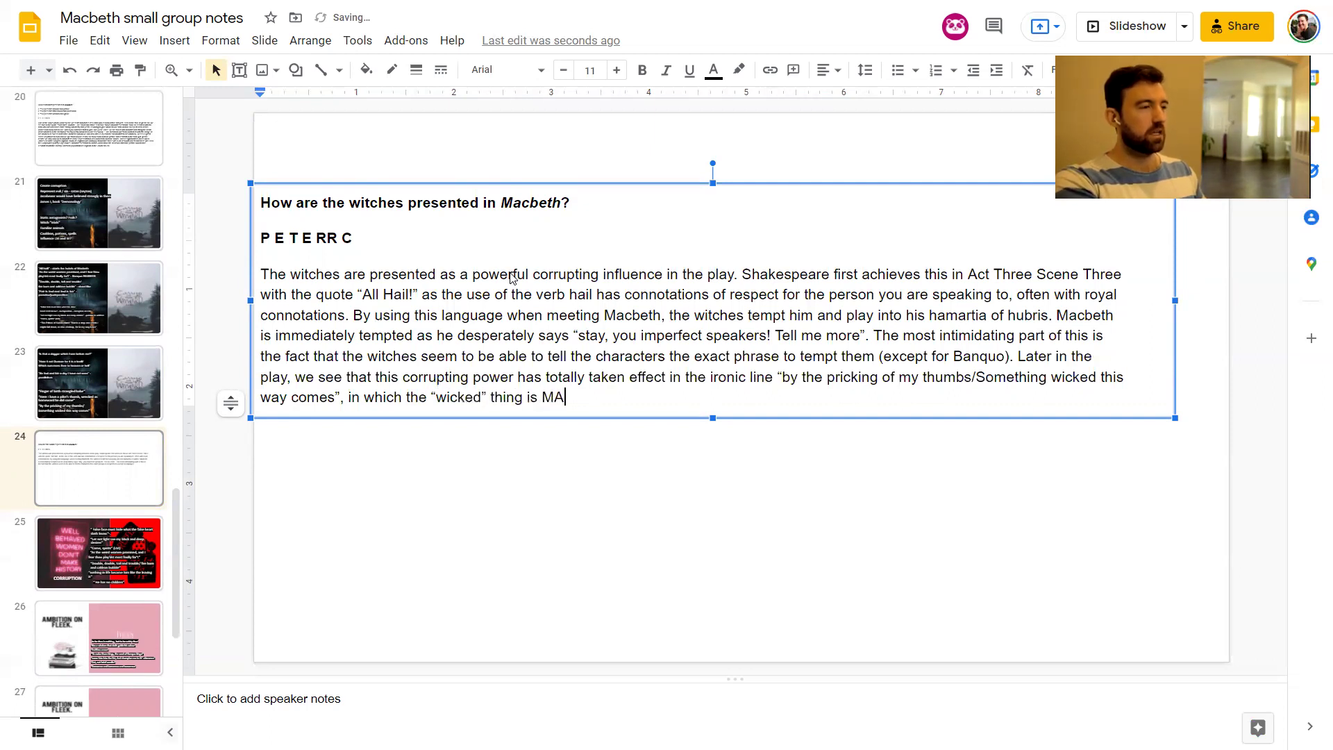
key(BackSpace)
key(BackSpace)
key(BackSpace)
key(BackSpace)
key(BackSpace)
key(BackSpace)
text(acbeth)
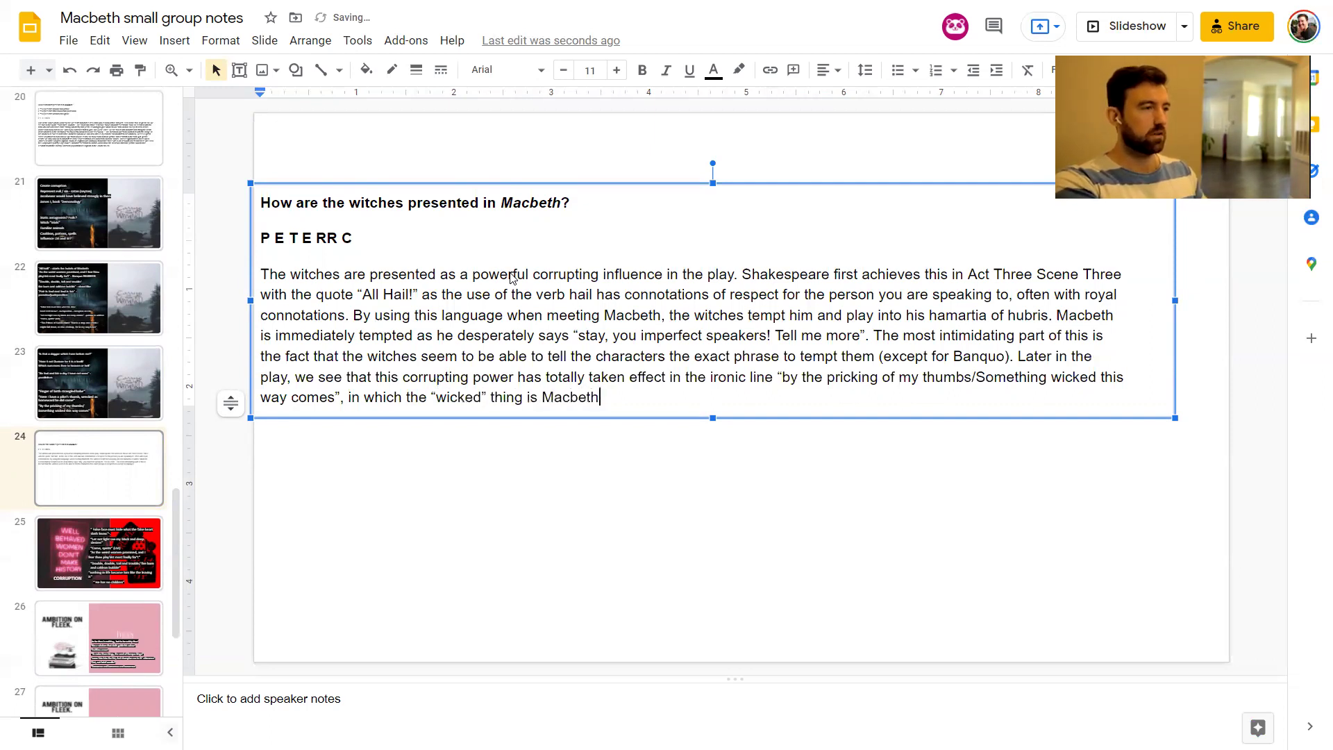
text(. To imagine that the wit)
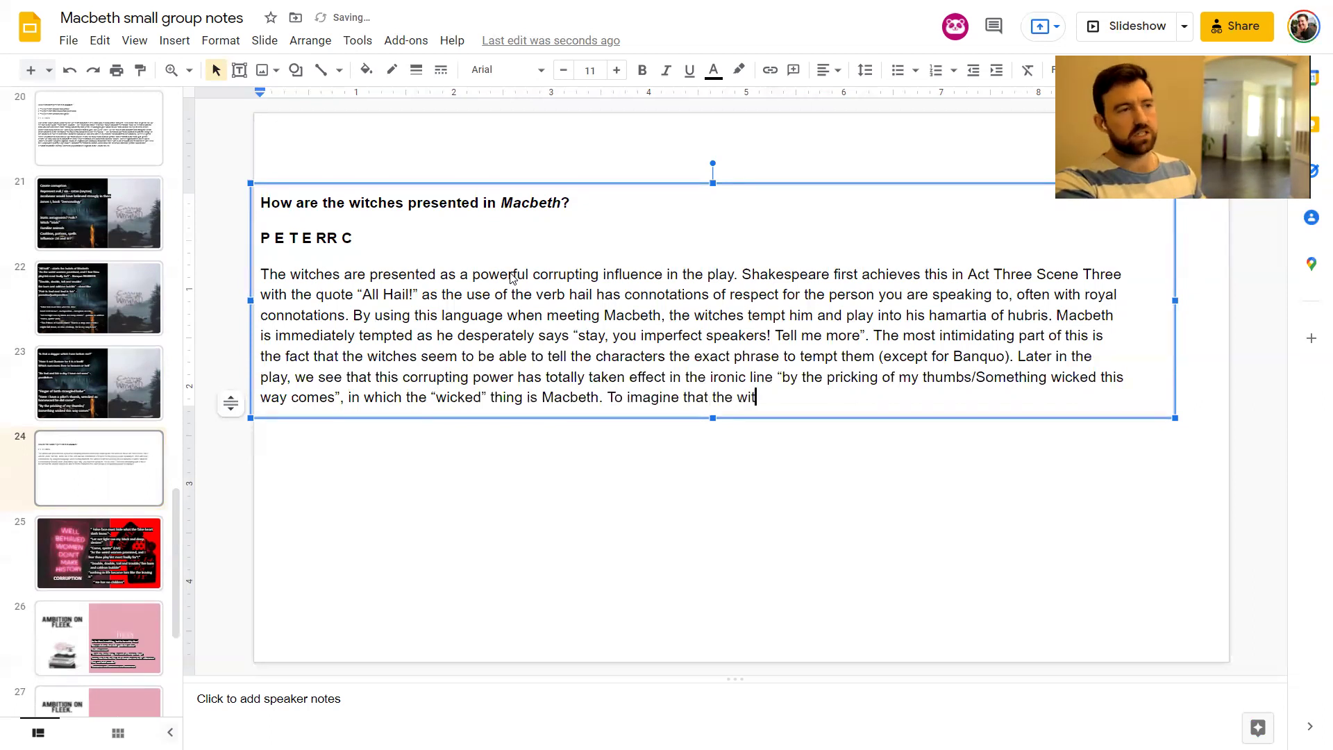
text(ches hadve)
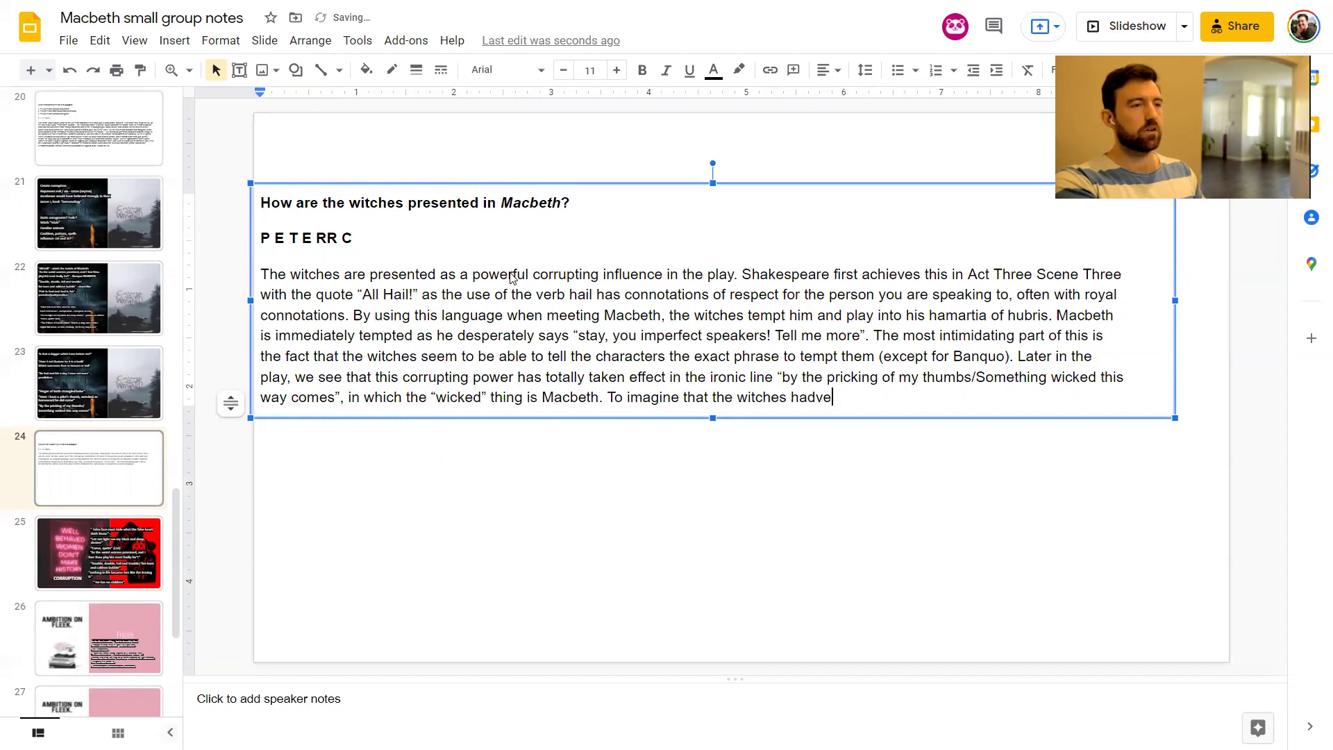
key(BackSpace)
key(BackSpace)
key(BackSpace)
text(ve fully )
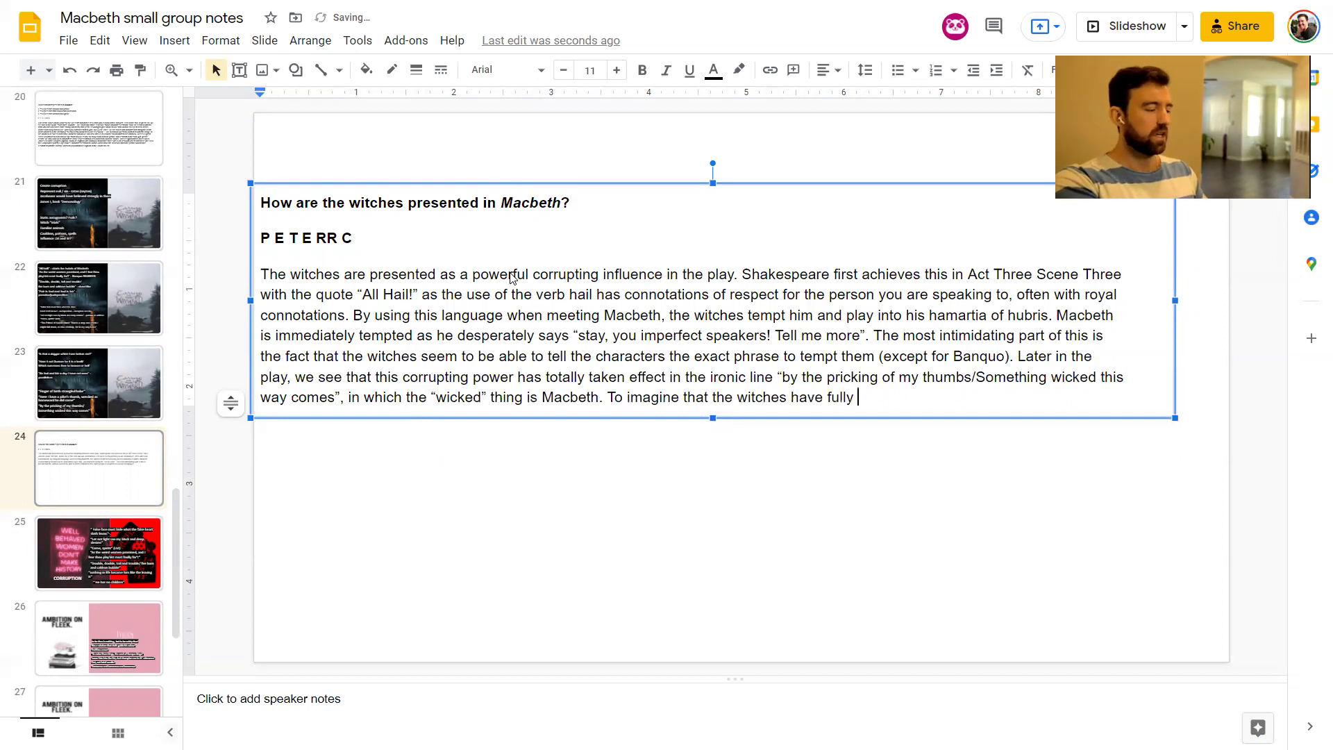
text(corrupted this man to the poi)
text(nt that they see hi)
text(m as evi)
text(l whos)
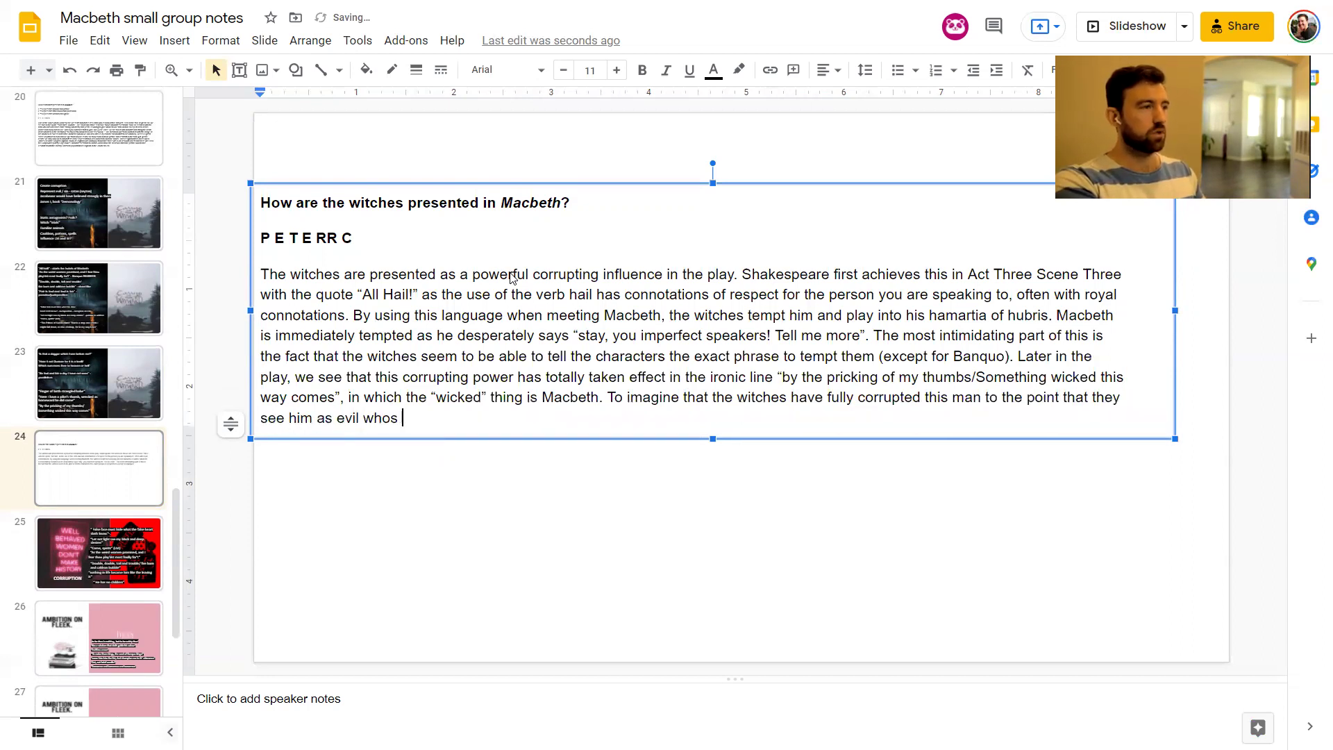
key(BackSpace)
key(BackSpace)
key(BackSpace)
key(BackSpace)
key(BackSpace)
text(shows how )
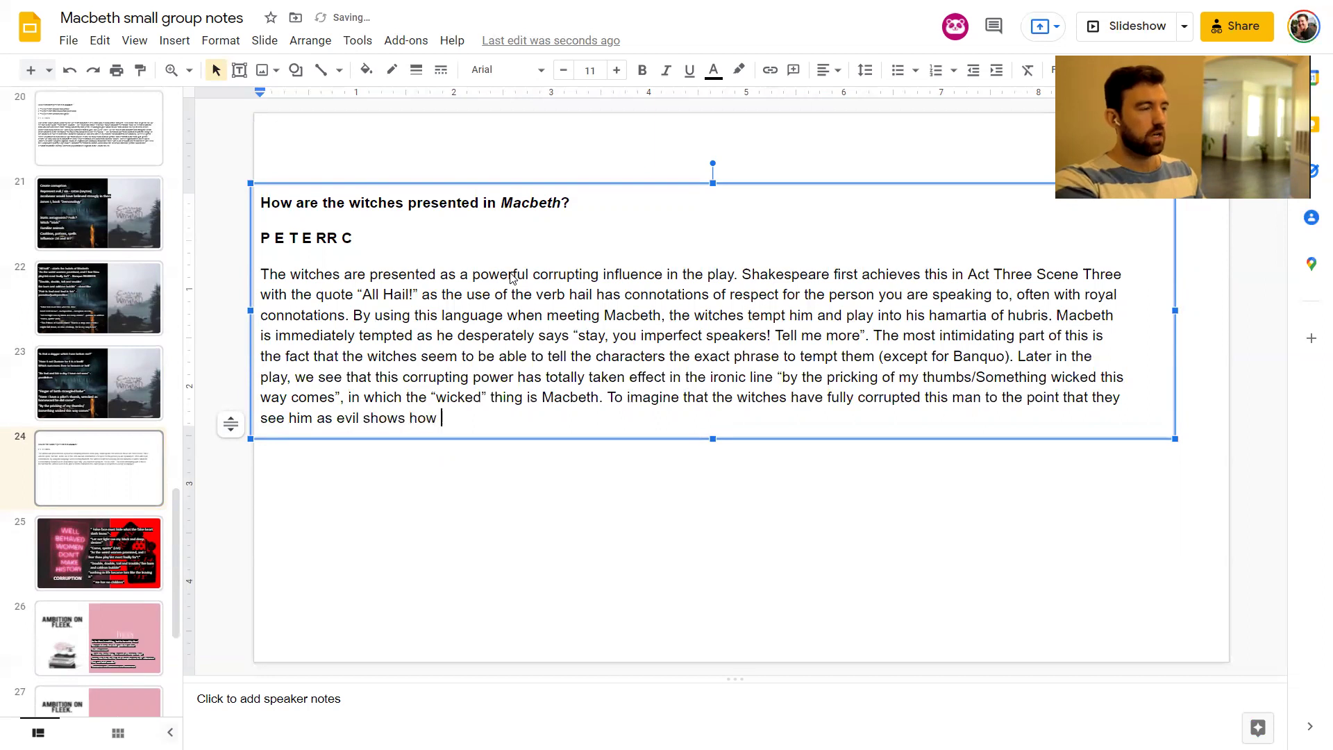
text(good they are at)
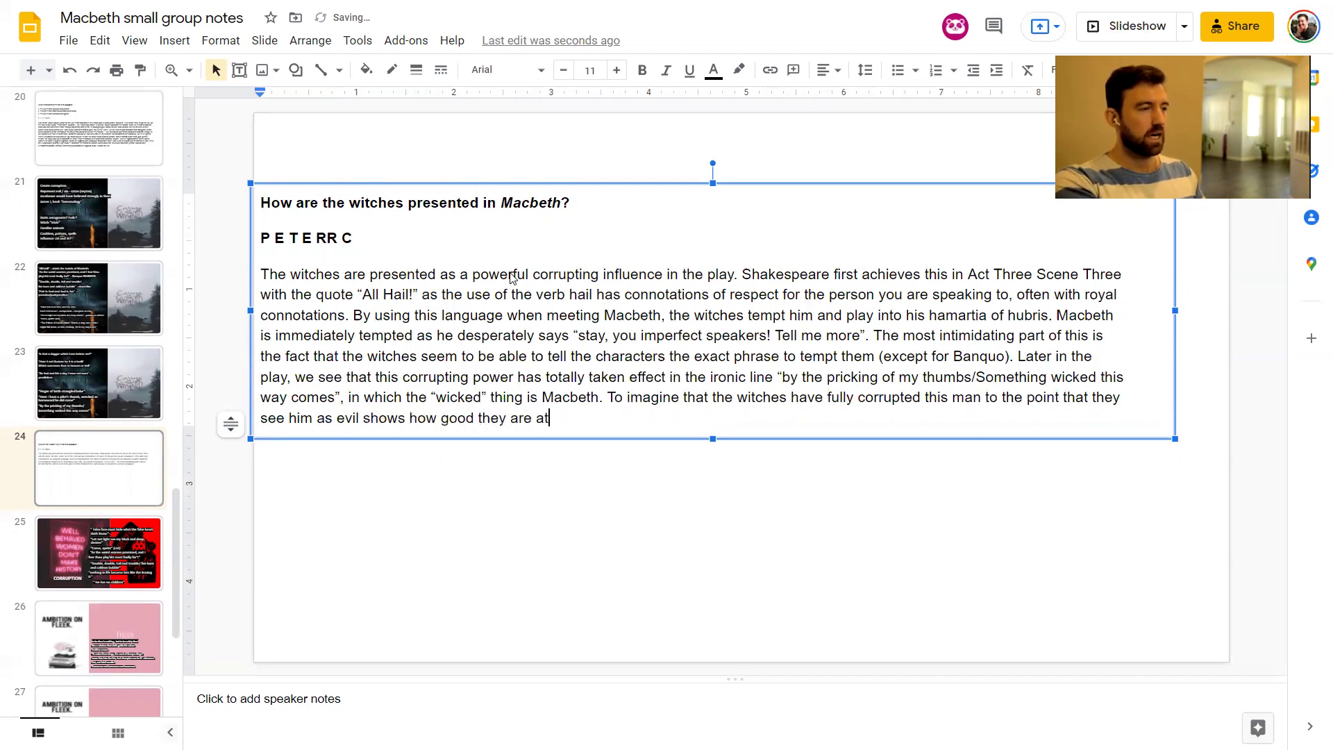
text( coru)
key(BackSpace)
text(ru)
key(BackSpace)
key(BackSpace)
key(BackSpace)
key(BackSpace)
key(BackSpace)
text(being a corrupting influence. )
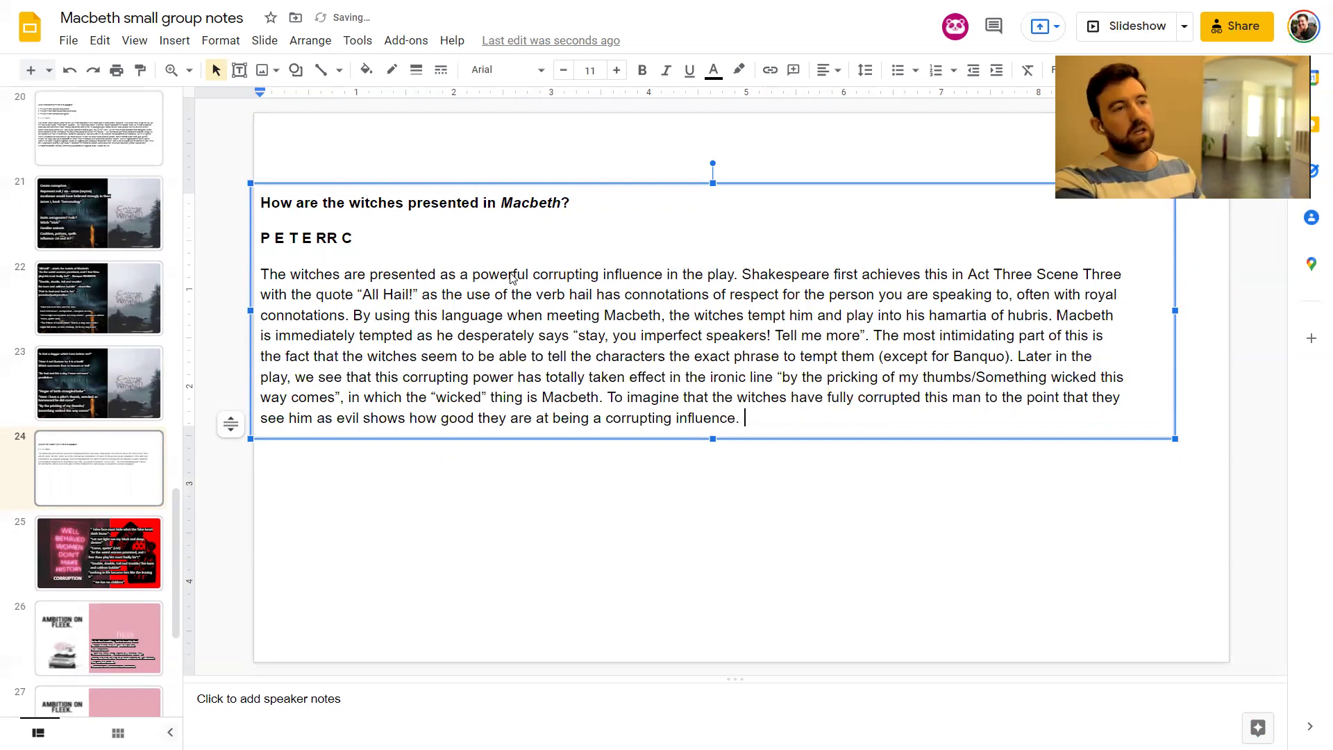
text(TTo the Jacobean)
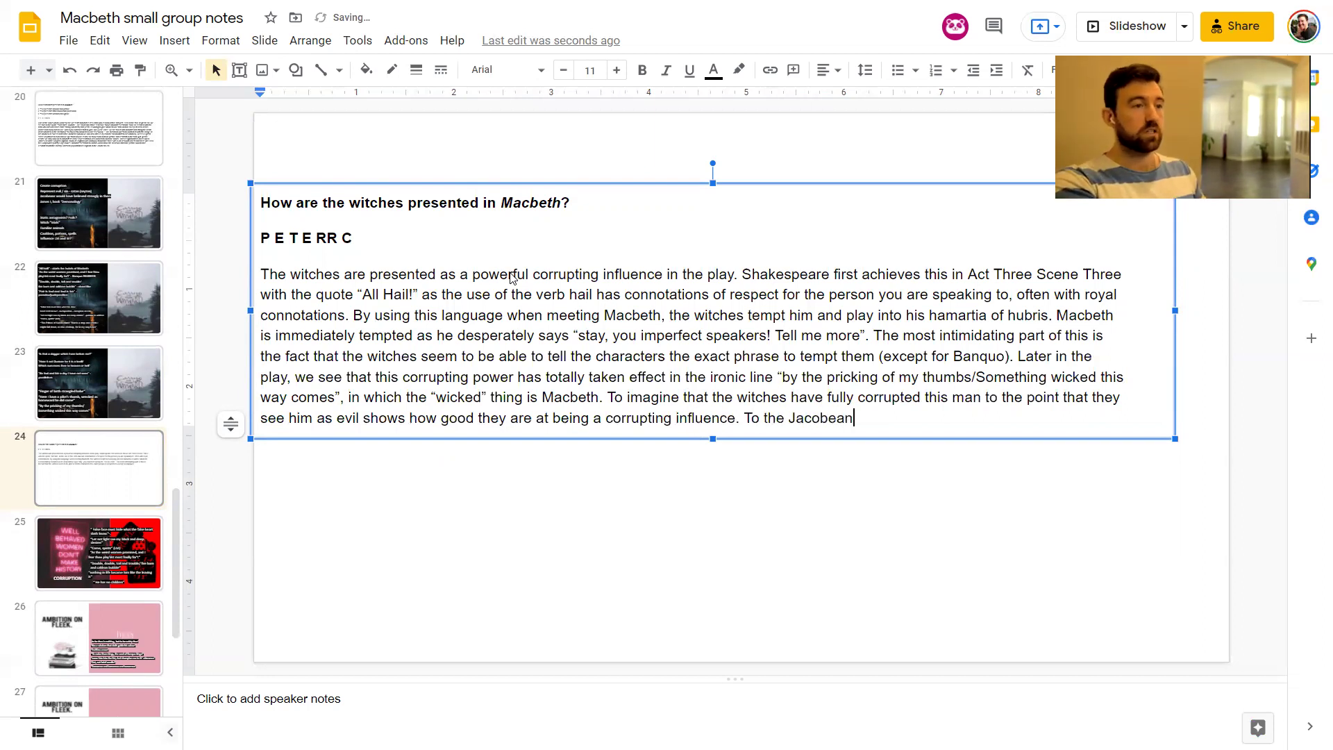
text( audience, this )
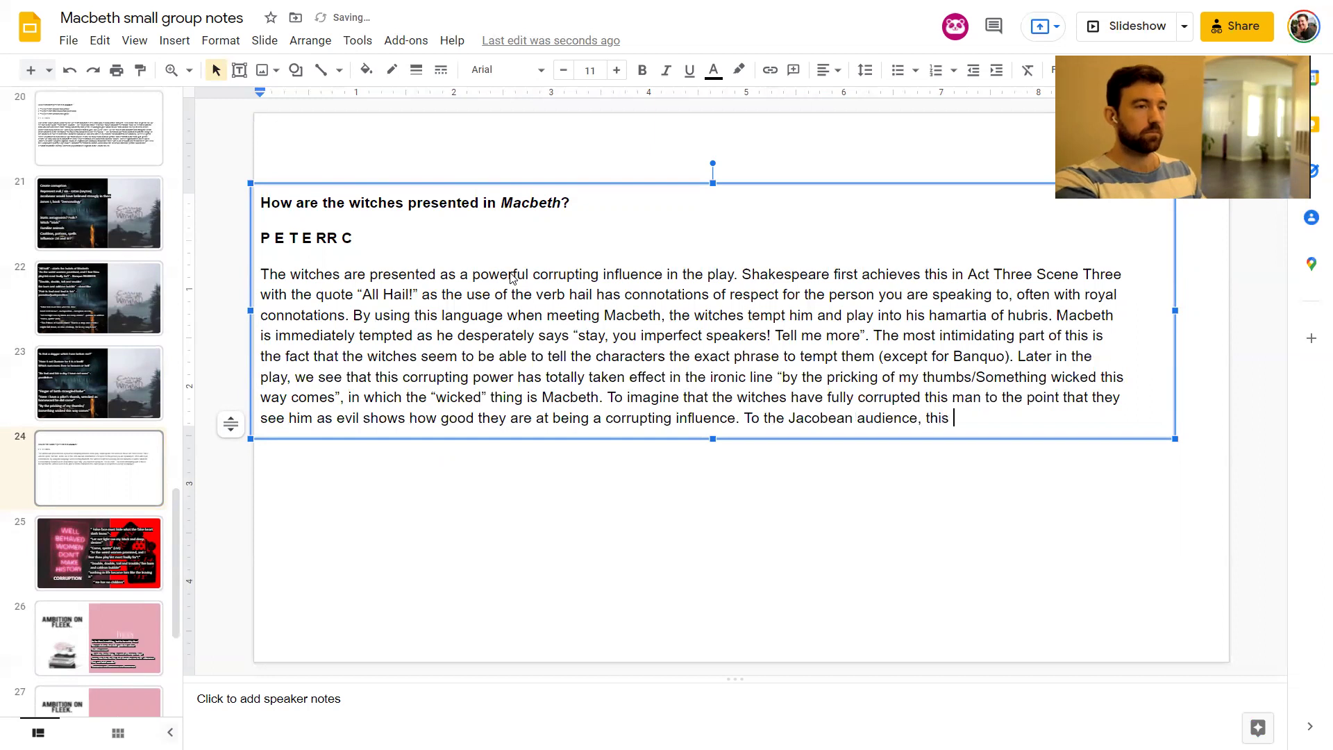
text(would have been terr)
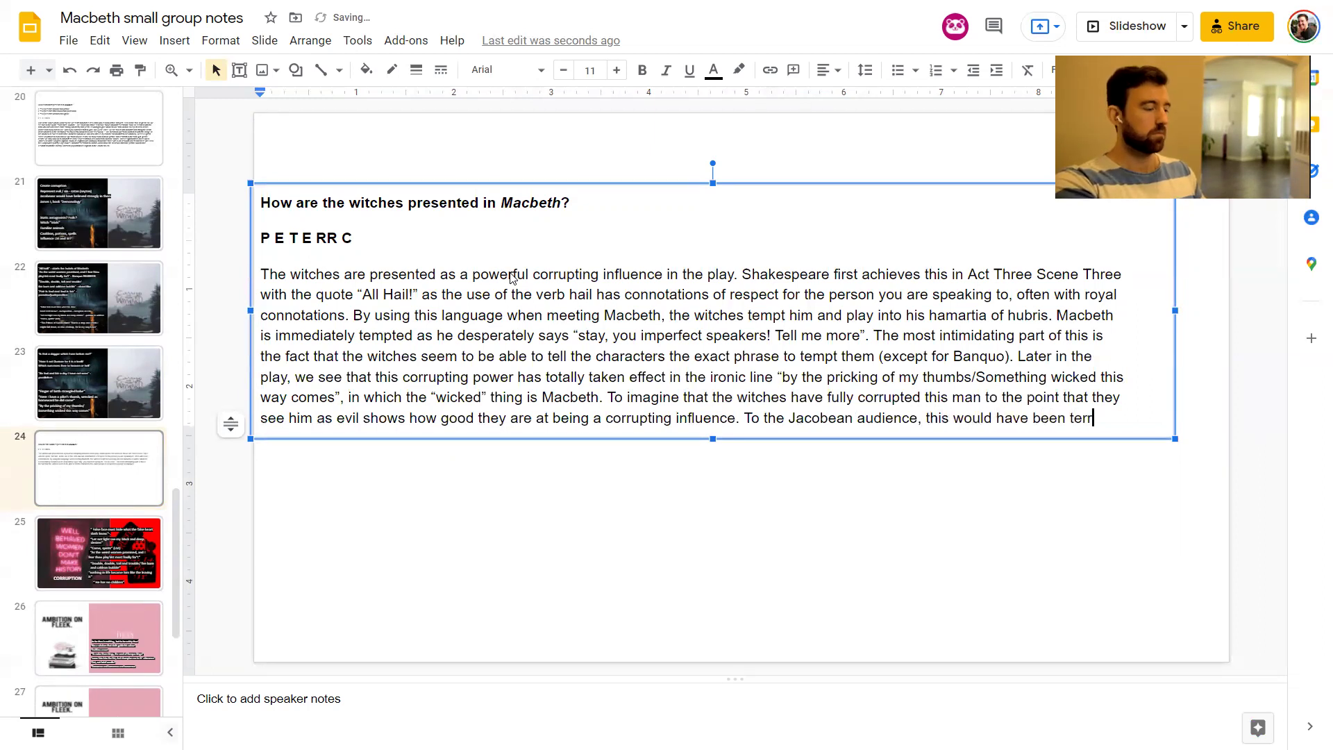
text(ifying and this is )
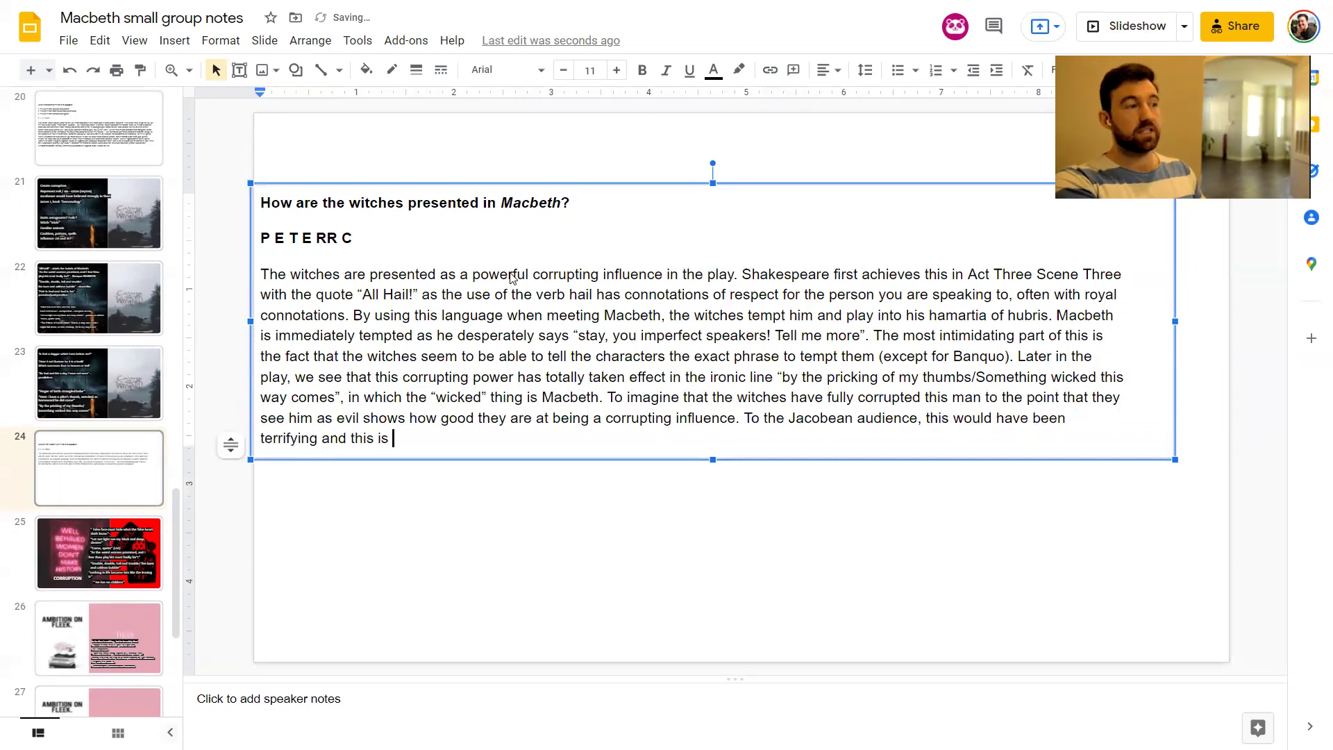
text(significant becaus)
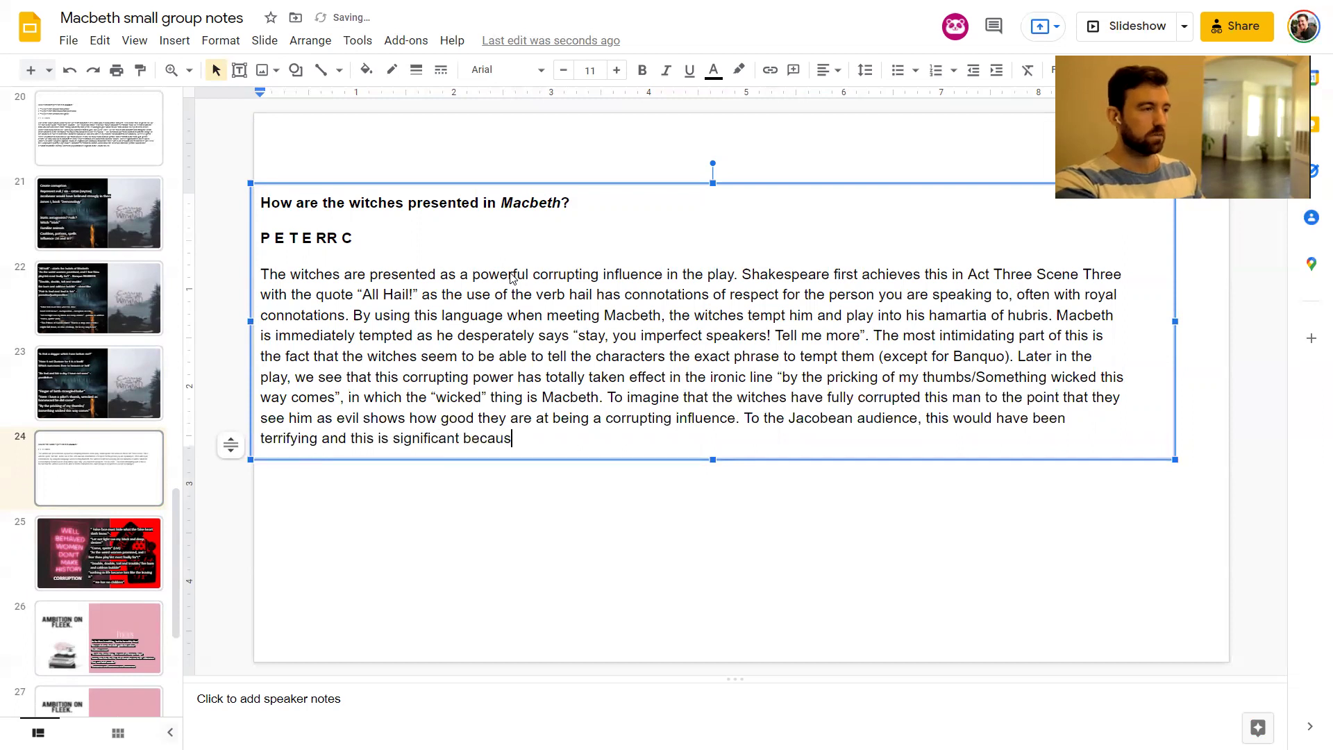
text(e the King o)
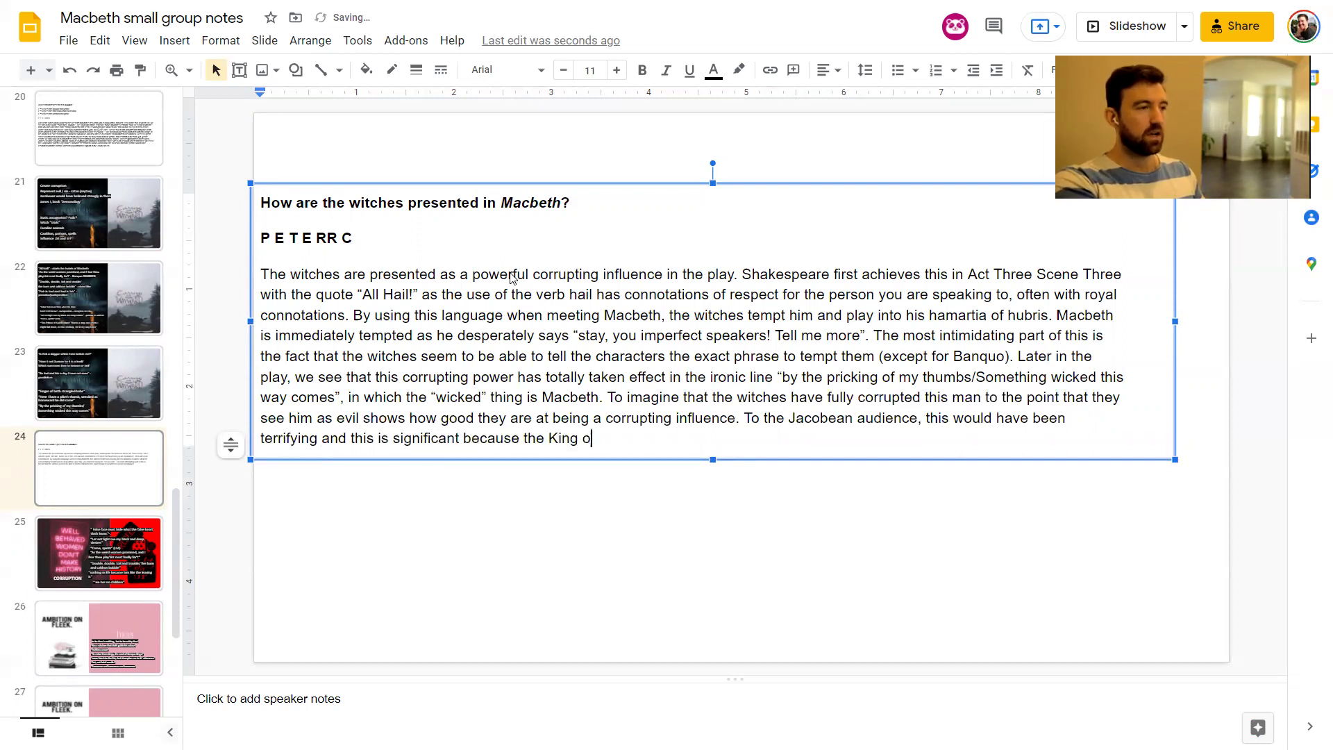
text(f England in the early 1)
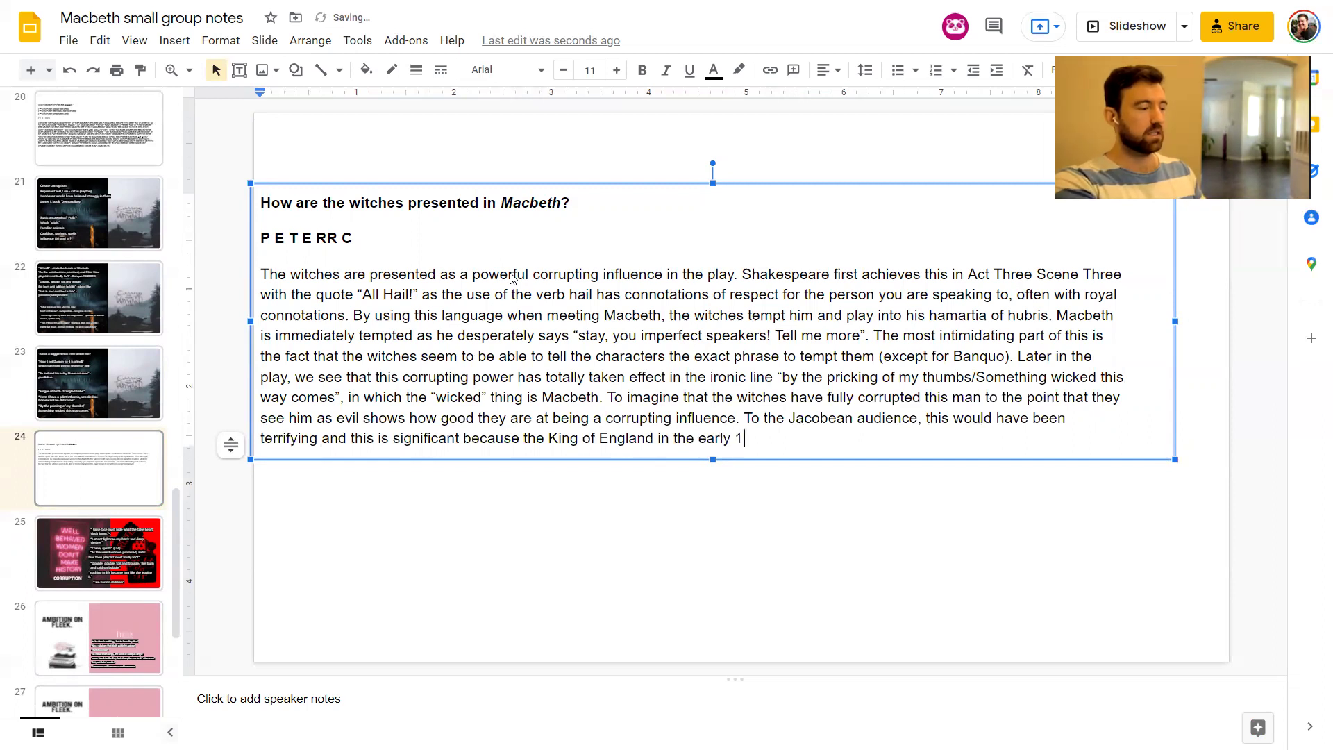
text(600s (James I) even wro)
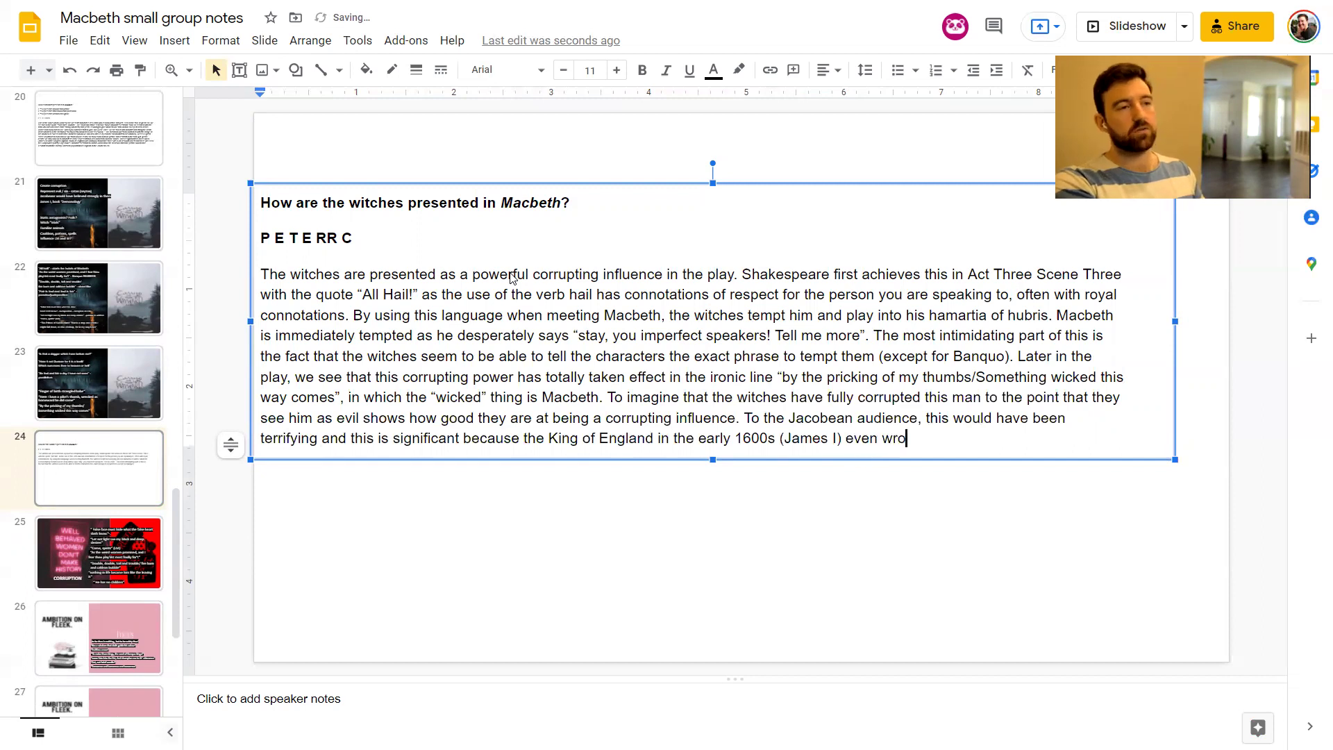
text(te a book co)
Add that James I wrote a supernatural book, italicised Demonology, warning of dangers such as witches
key(BackSpace)
key(BackSpace)
text(on the supernatual)
key(BackSpace)
key(BackSpace)
text(ral, called)
key(ctrl+i)
text(Demonology)
key(ctrl+i)
text(, in which he catalo)
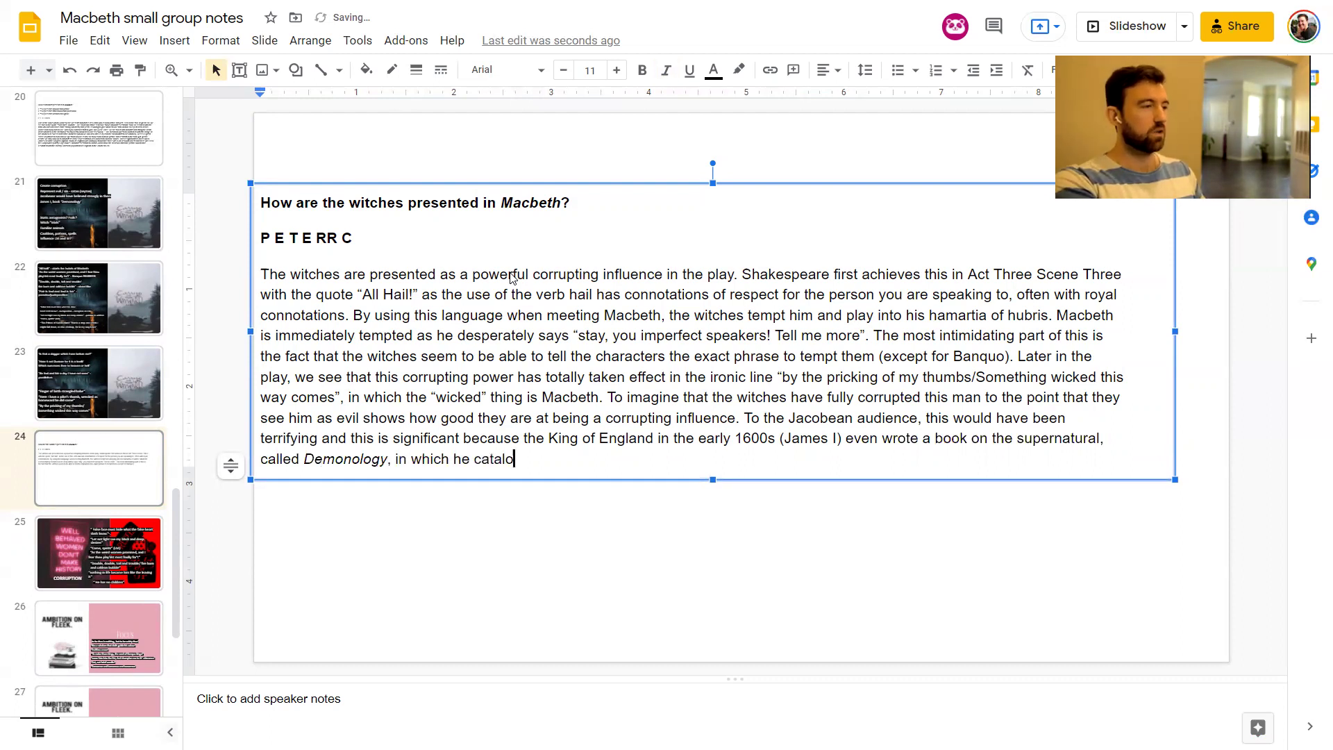
text(gued and warned people of the dangers of the supernat)
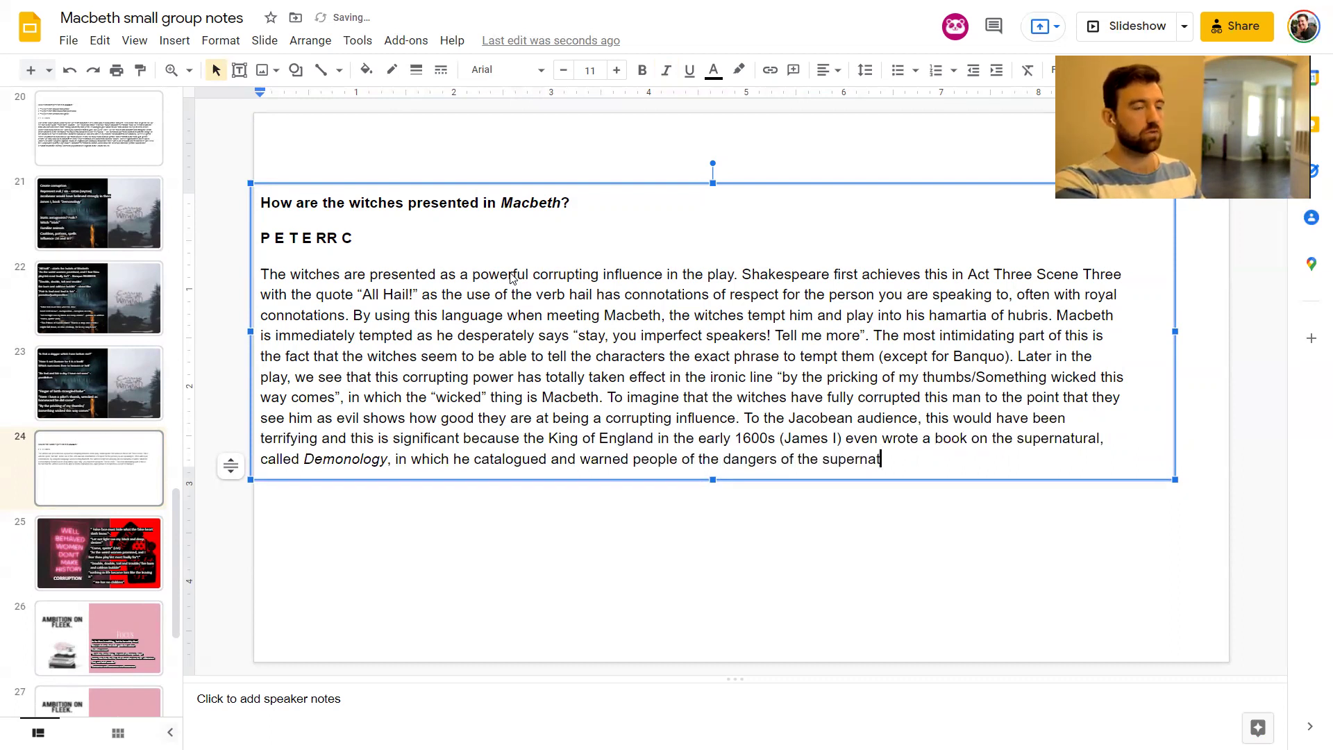
text(ural, such as wit)
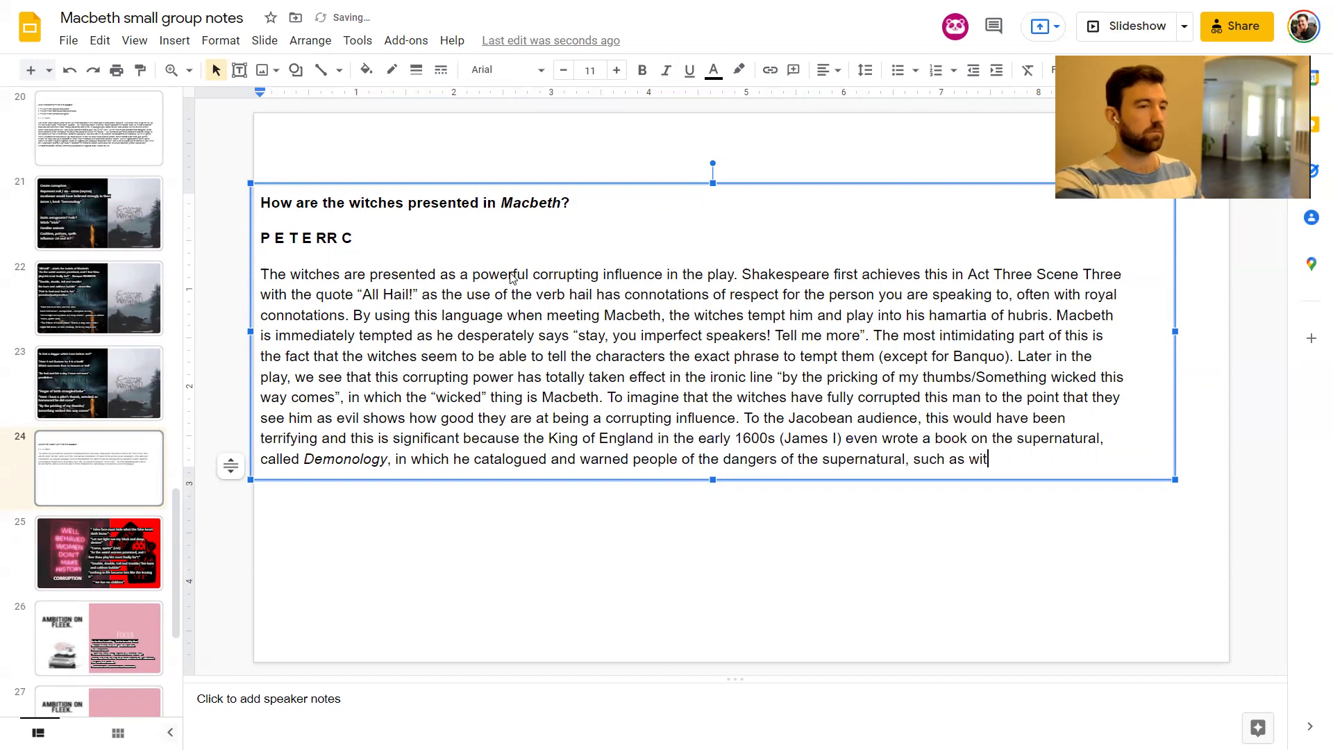
text(ches.)
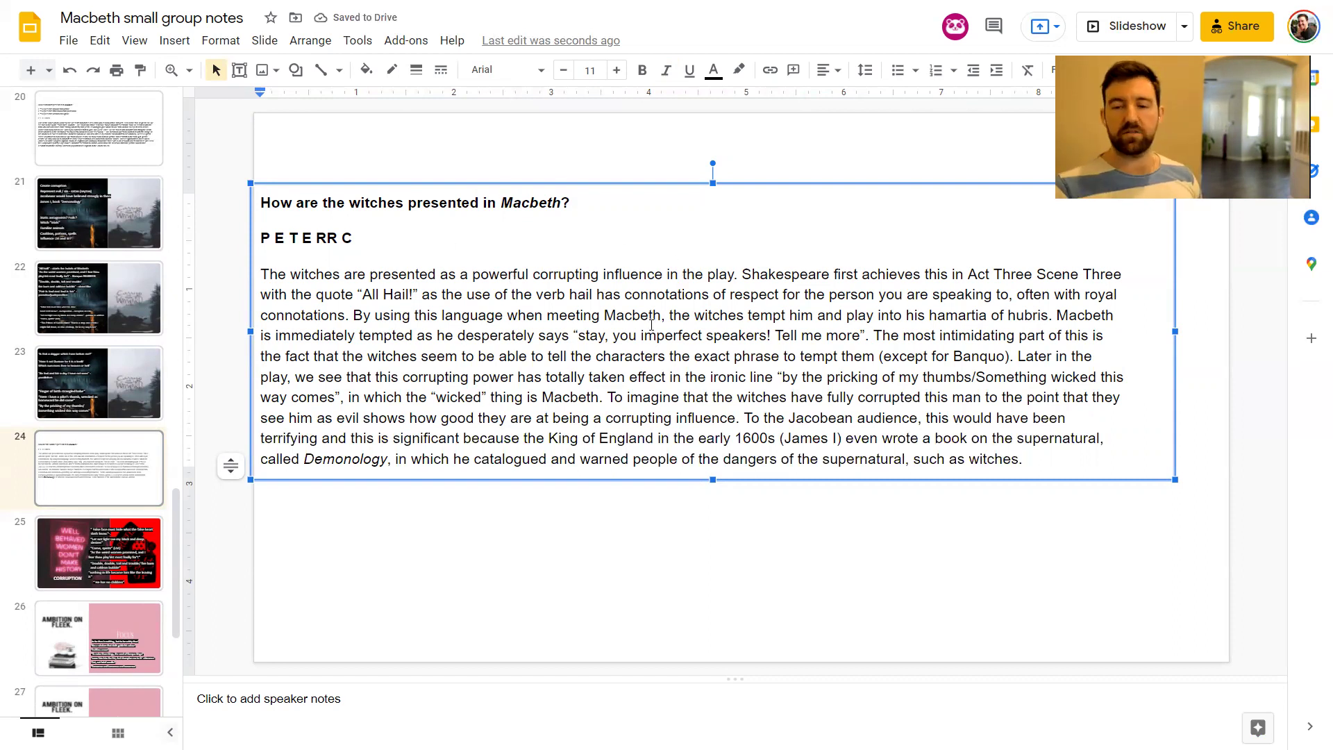
Spell out the heading initials in full: POINT EVIDENCE TECHNIQUE EXPLANATION READER RESPONSE CONTEXT
click(264, 236)
key(End)
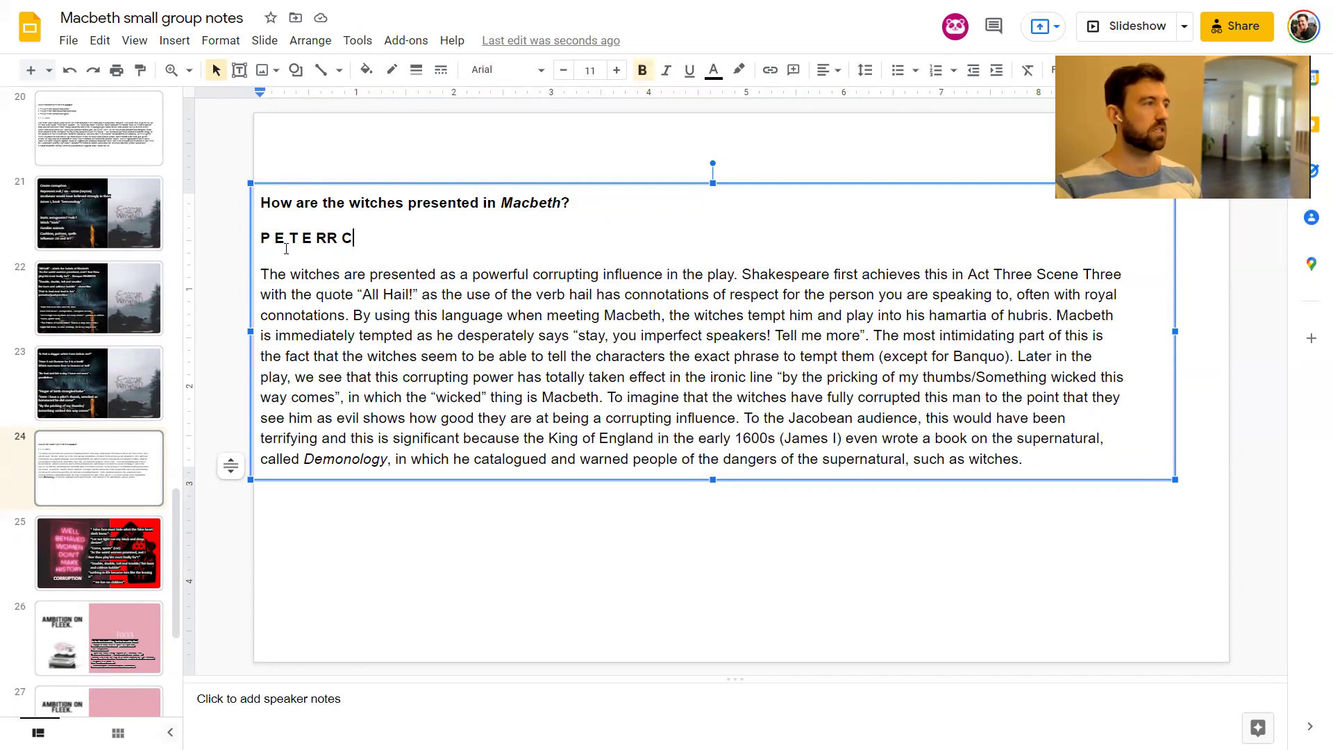
key(Right)
key(Right)
key(BackSpace)
text(OINT E)
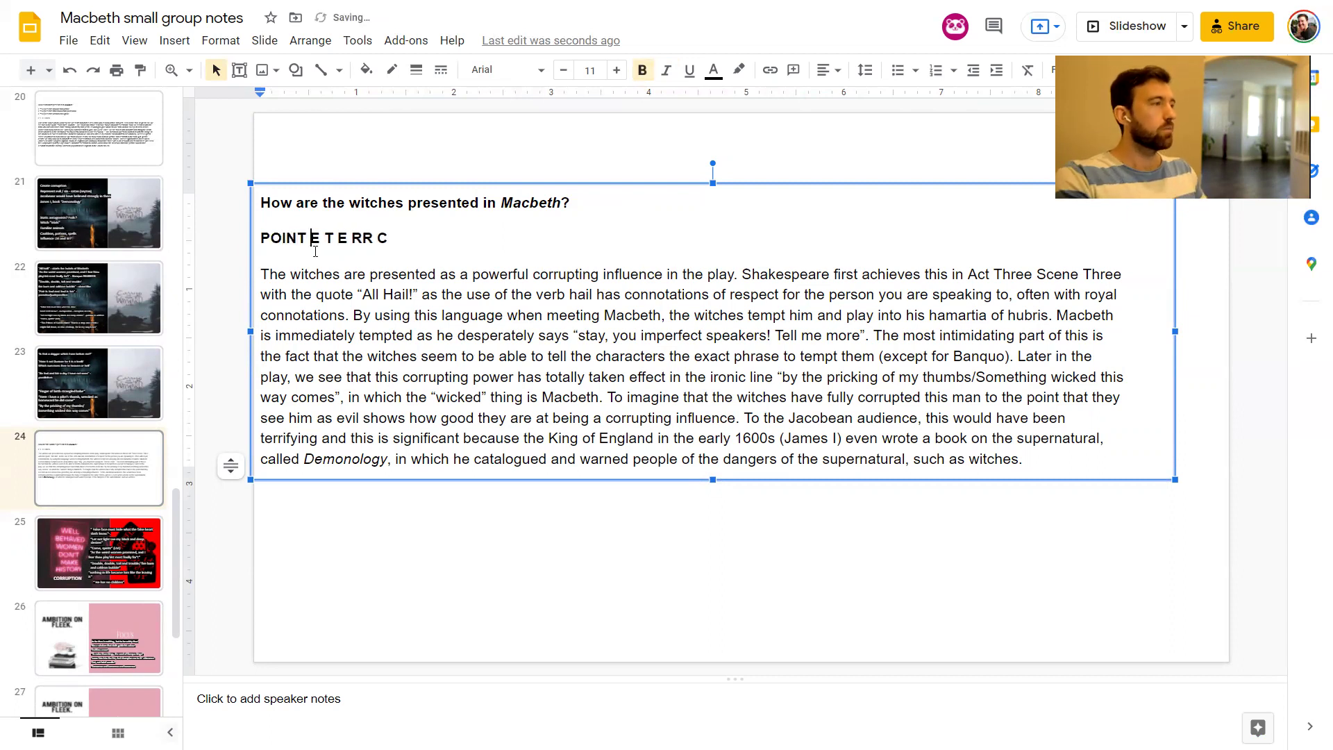
text(VIDEN)
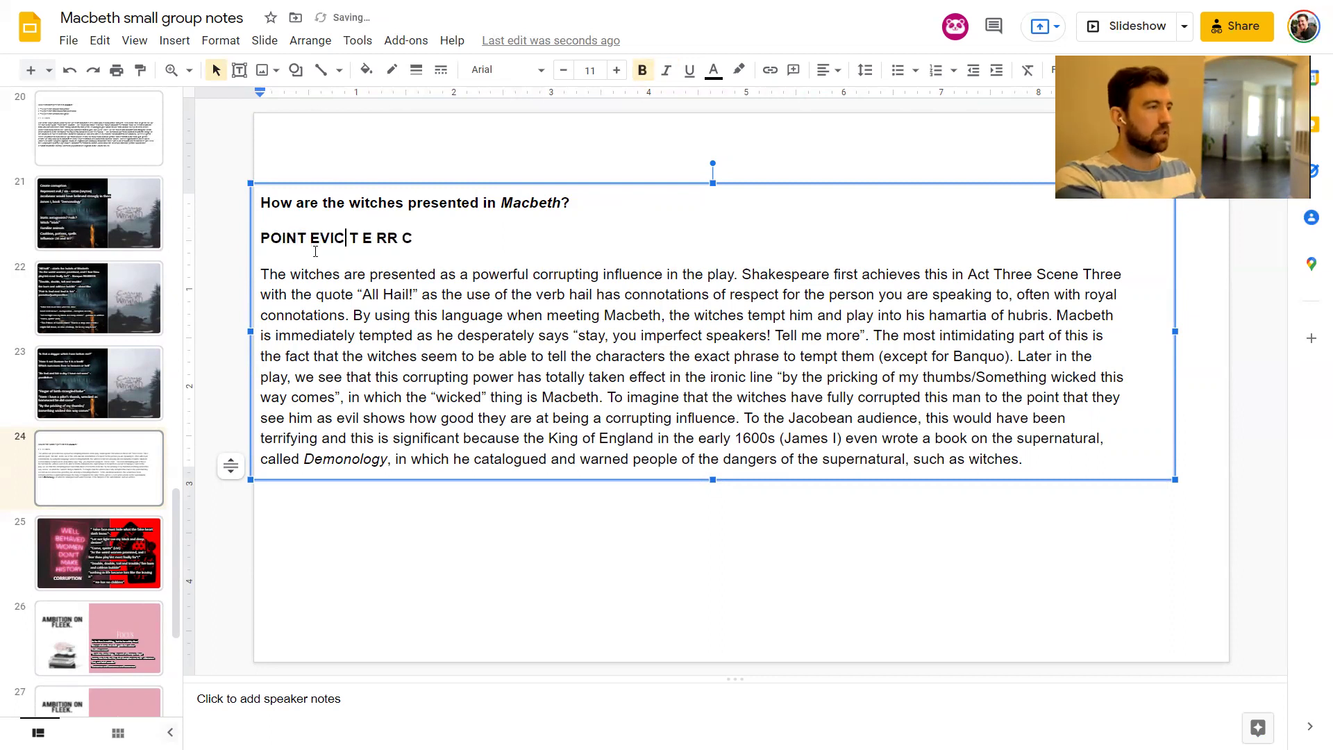
text(CE)
key(Right)
key(Right)
key(Right)
key(BackSpace)
text(ECHNI)
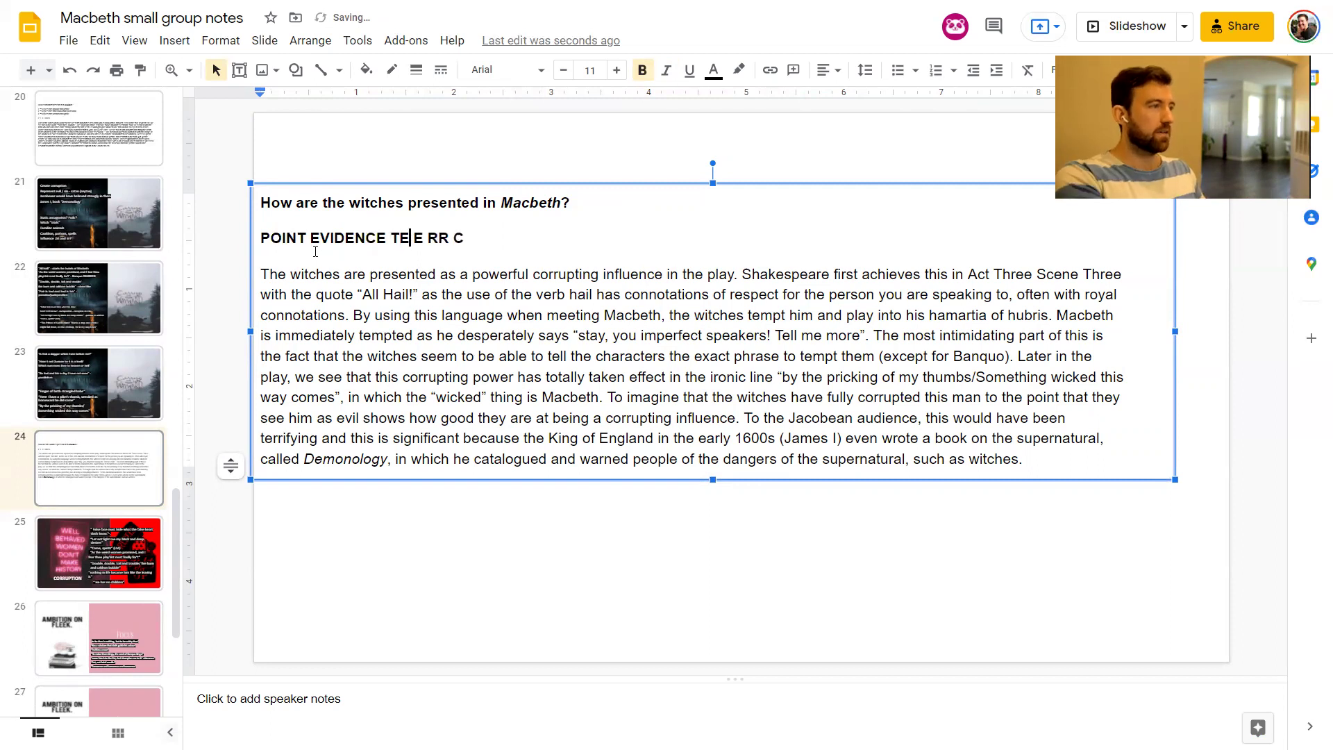
text(QUE E)
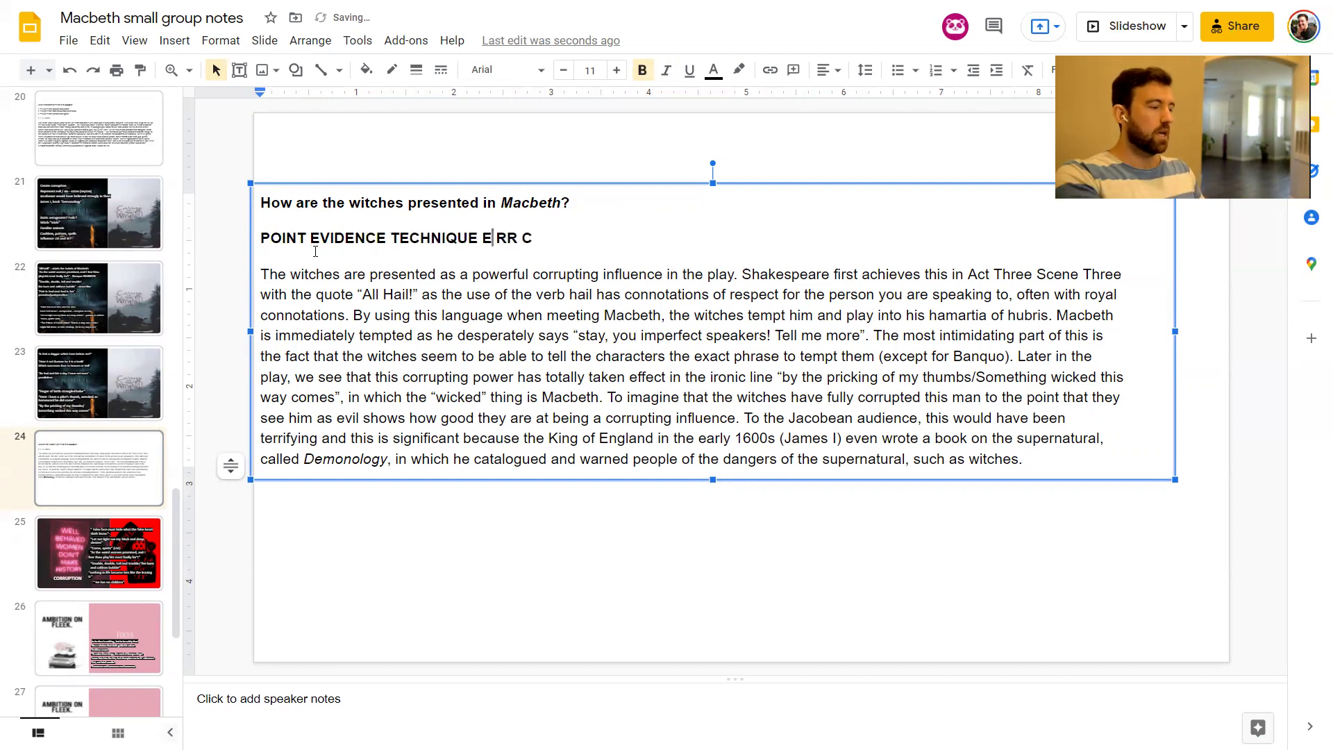
text(XPLANATION R)
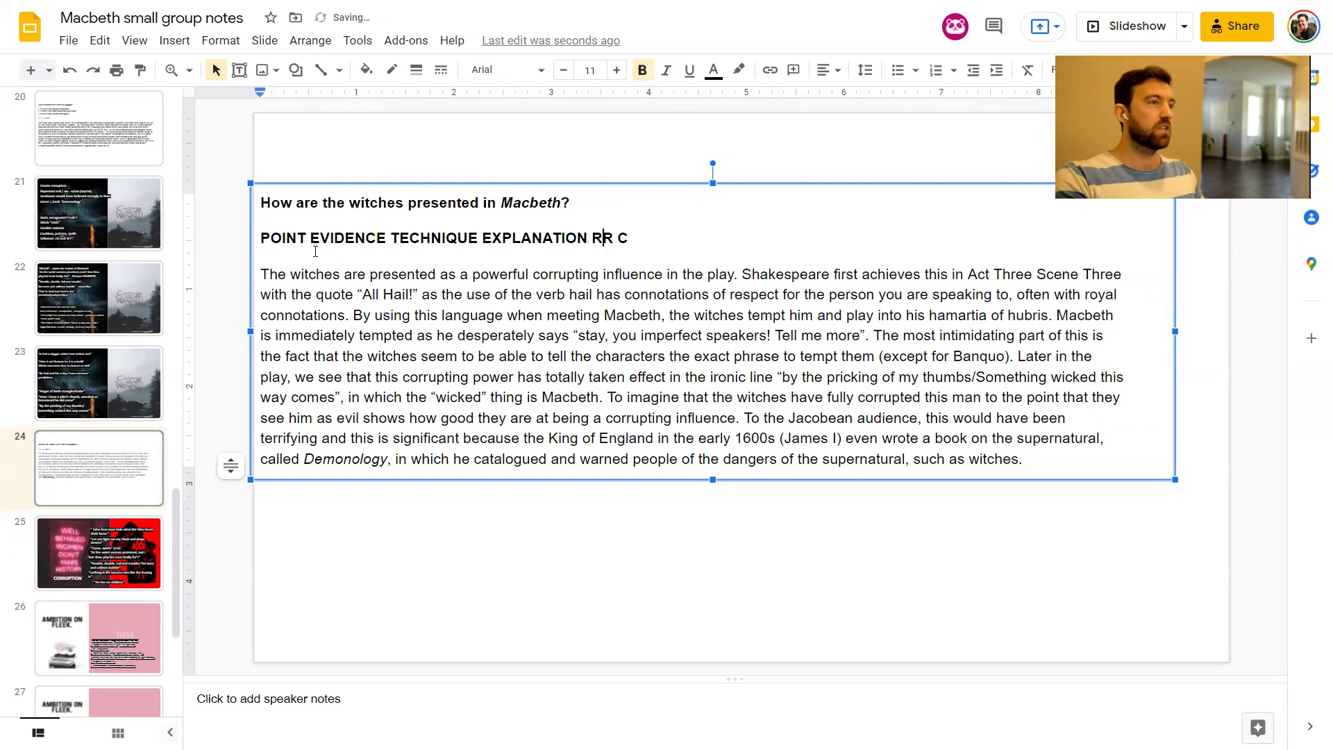
text(EADER R)
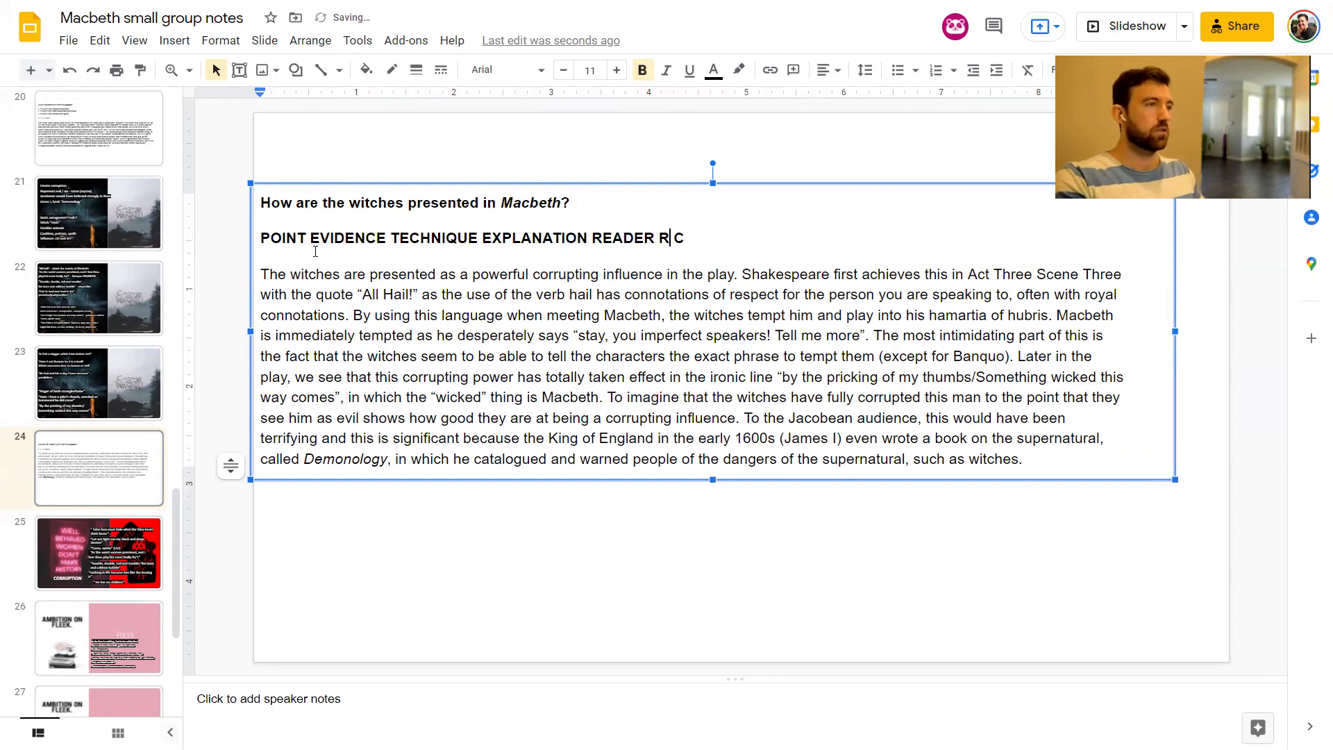
text(ESPONSE C)
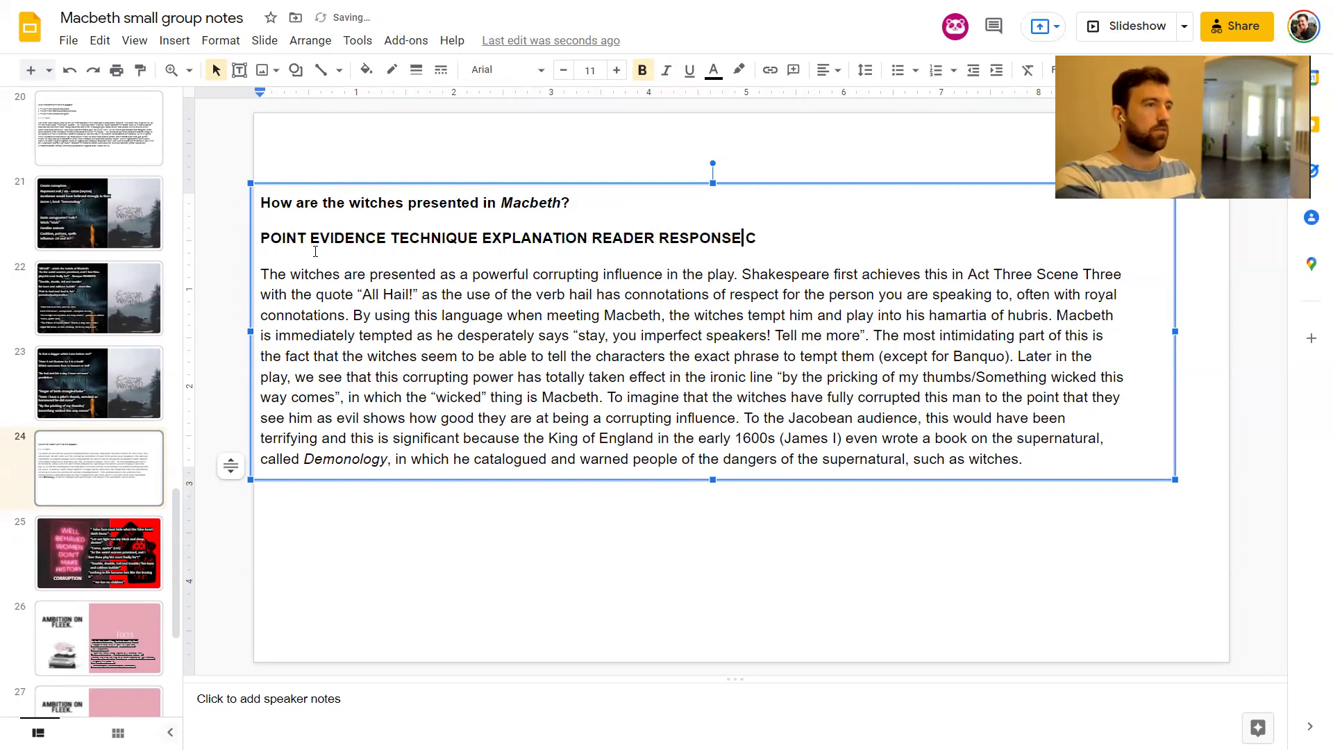
text(ONTEXT)
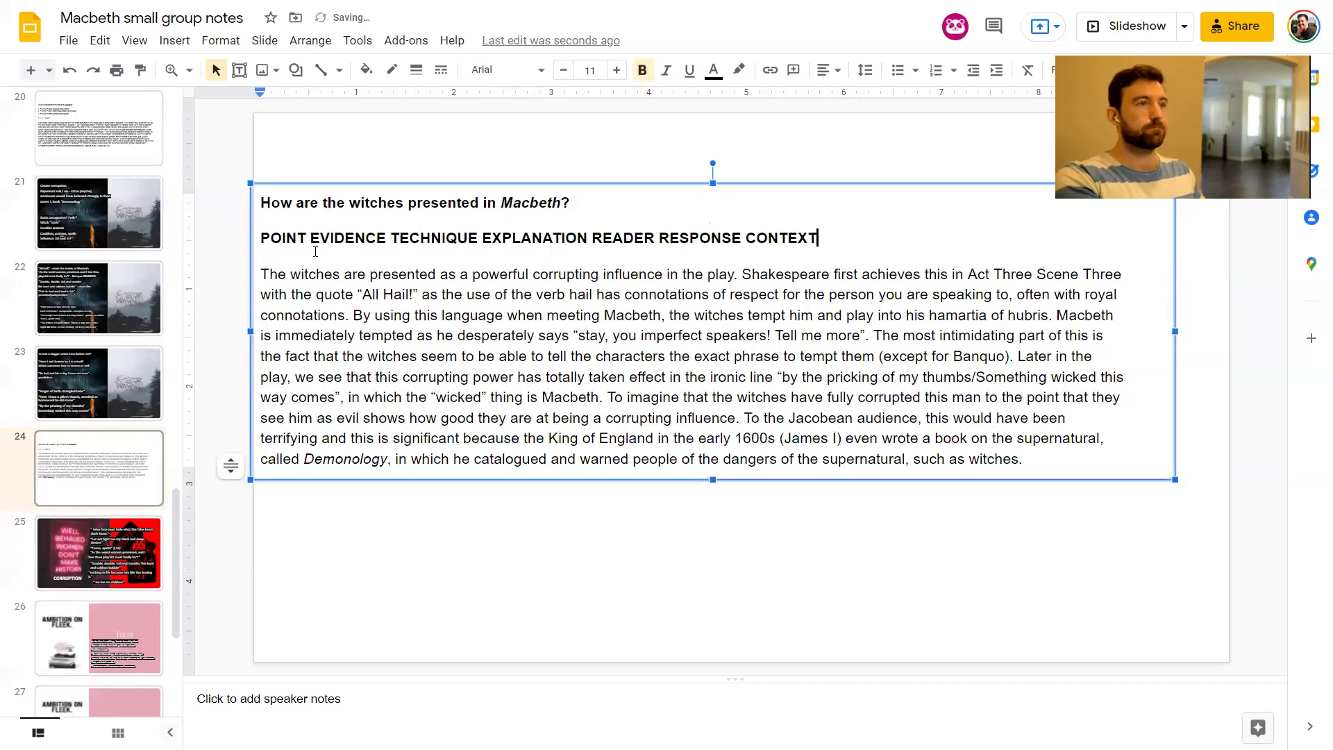